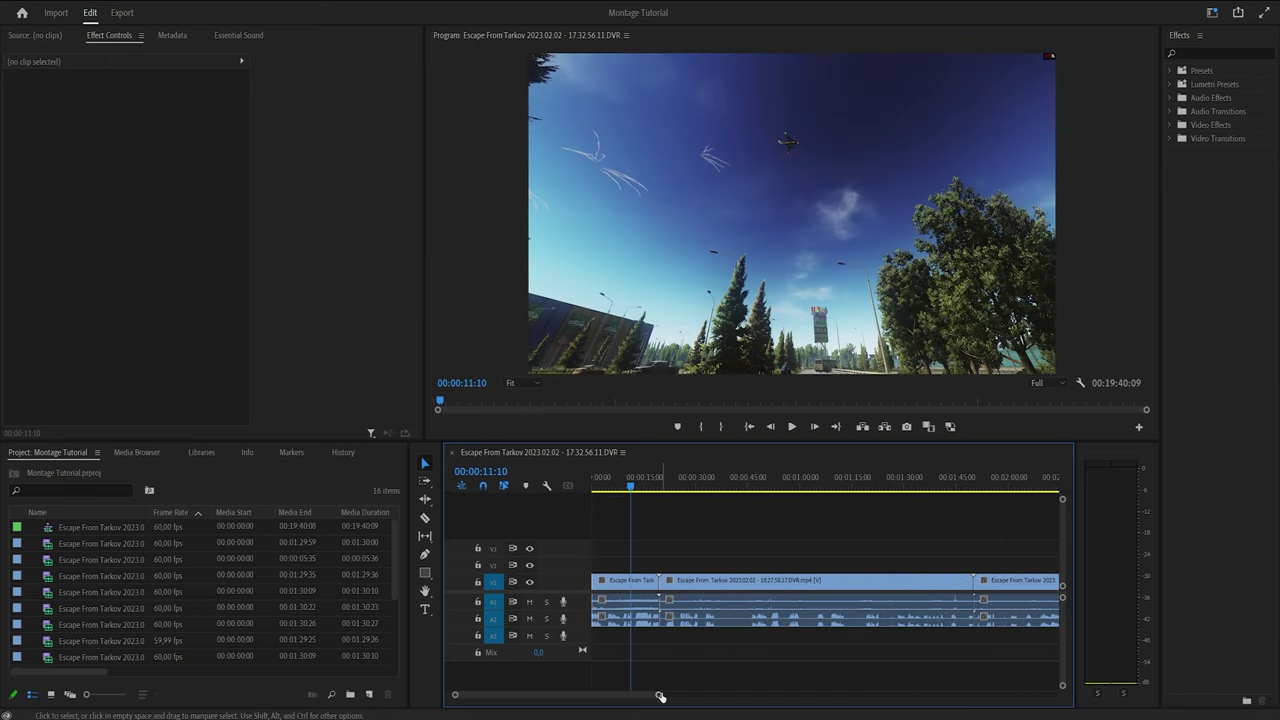
Step: Place the KSHMR & Felix Snow song on audio track A4 at the sequence start and play it with the gameplay footage
{"action": "left_click_drag", "start_coordinate": [657, 694], "coordinate": [998, 707]}
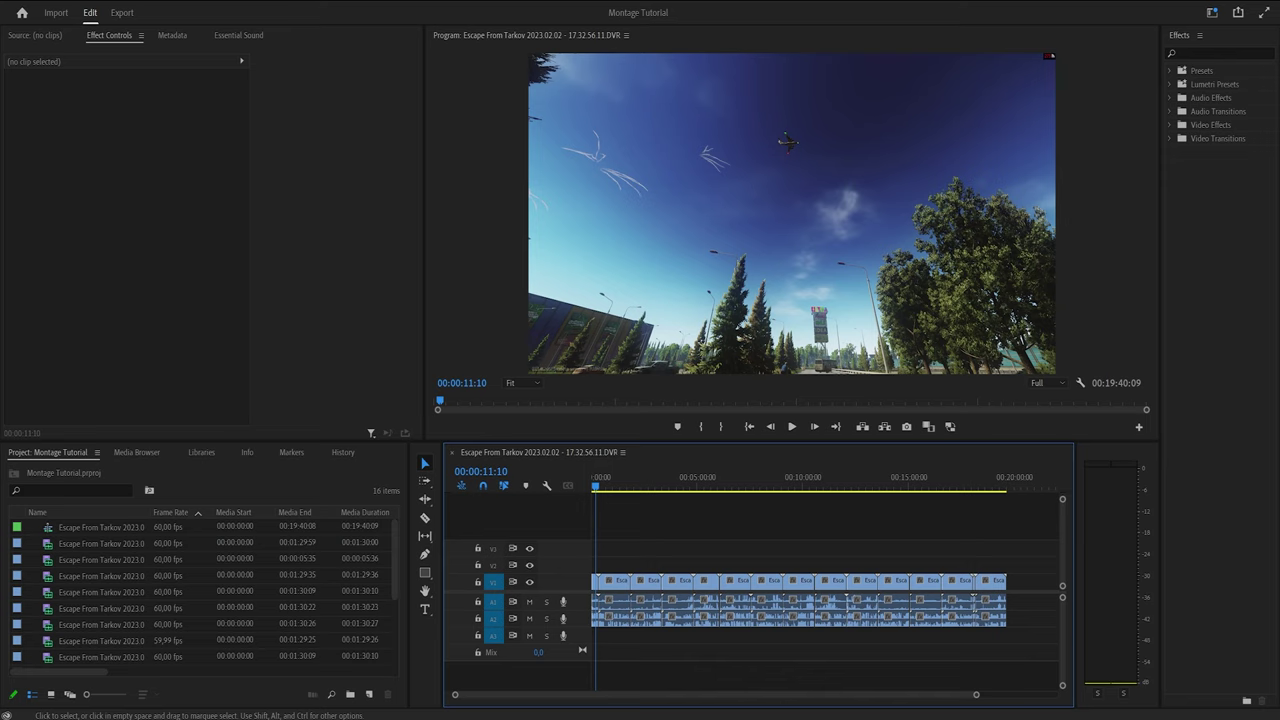
{"action": "left_click_drag", "start_coordinate": [676, 678], "coordinate": [590, 675]}
{"action": "left_click_drag", "start_coordinate": [977, 695], "coordinate": [851, 703]}
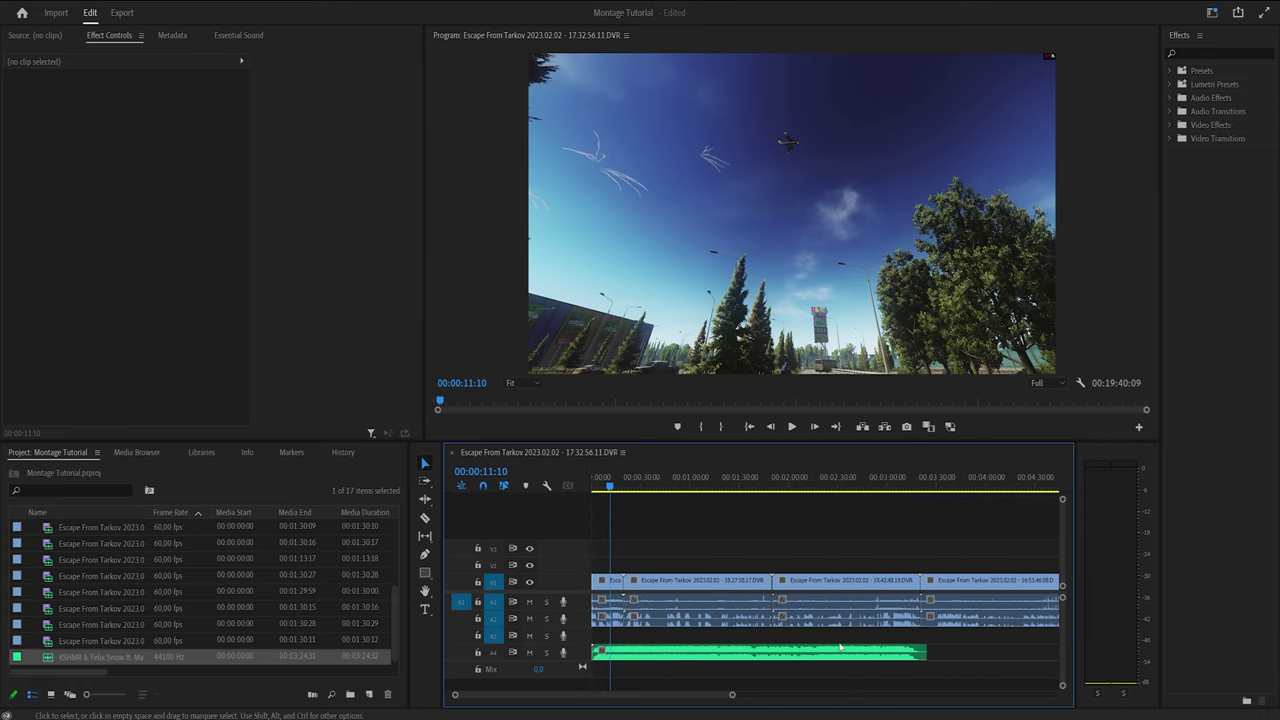
{"action": "left_click", "coordinate": [676, 653]}
{"action": "left_click", "coordinate": [691, 554]}
{"action": "key", "text": "space"}
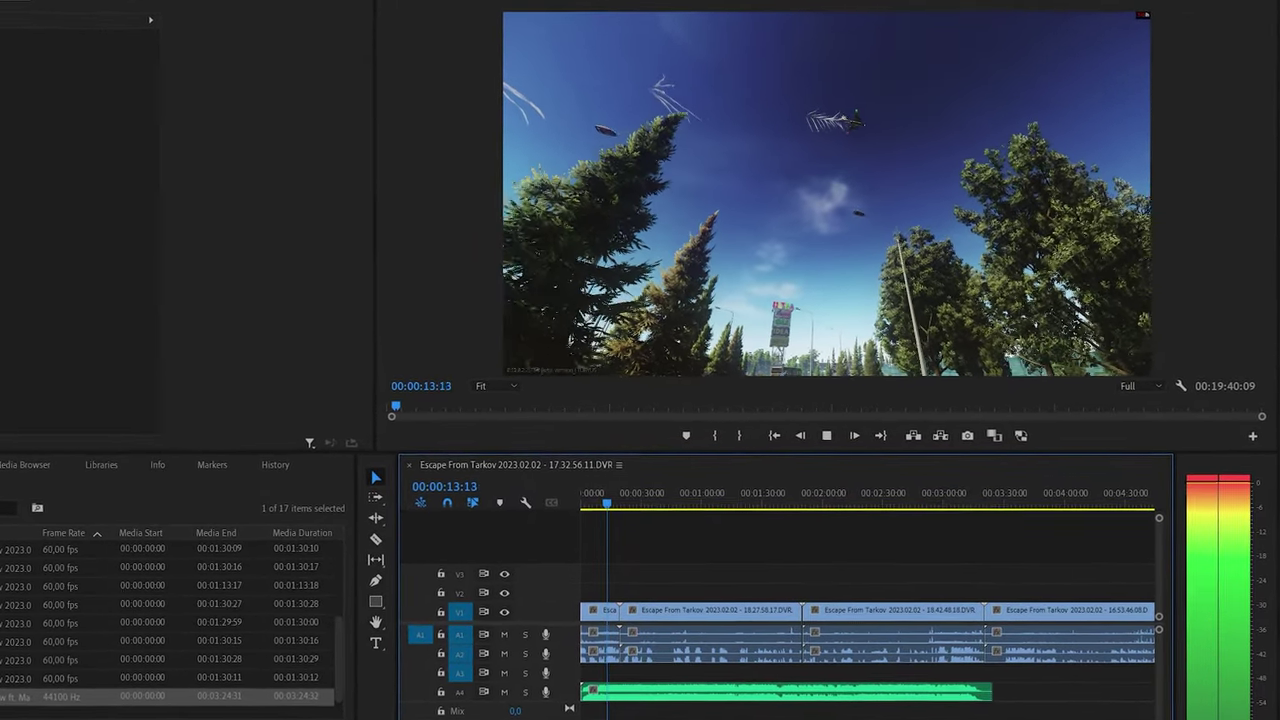
{"action": "key", "text": "space"}
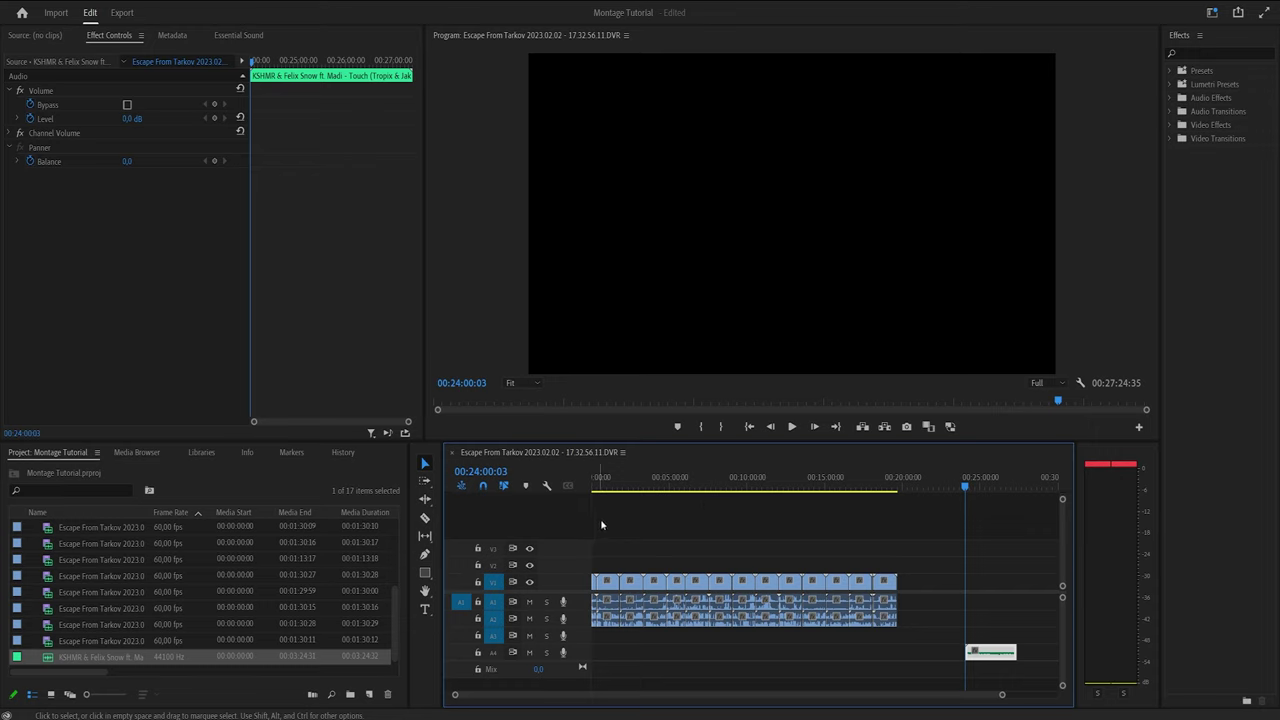
Step: Play the song in the empty area after the gameplay footage and lower its audio gain
{"action": "scroll", "coordinate": [1005, 602], "scroll_direction": "up", "scroll_amount": 6}
{"action": "left_click", "coordinate": [775, 602]}
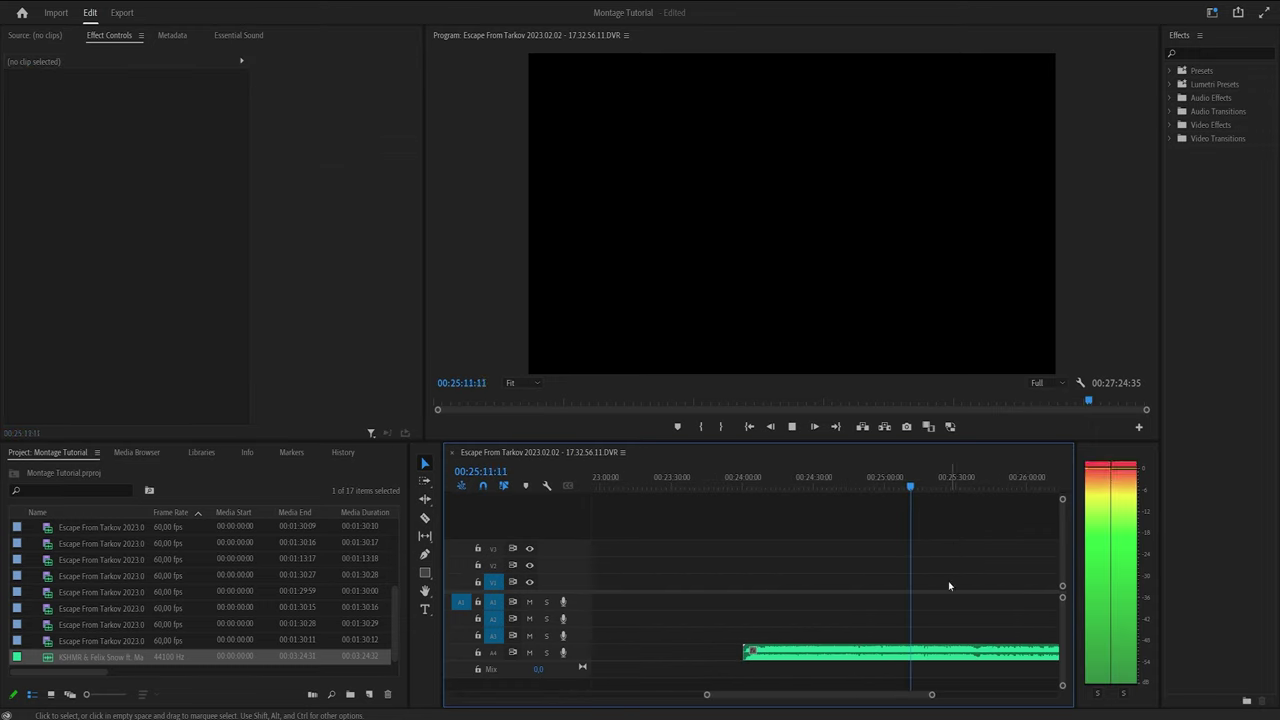
{"action": "left_click", "coordinate": [952, 652]}
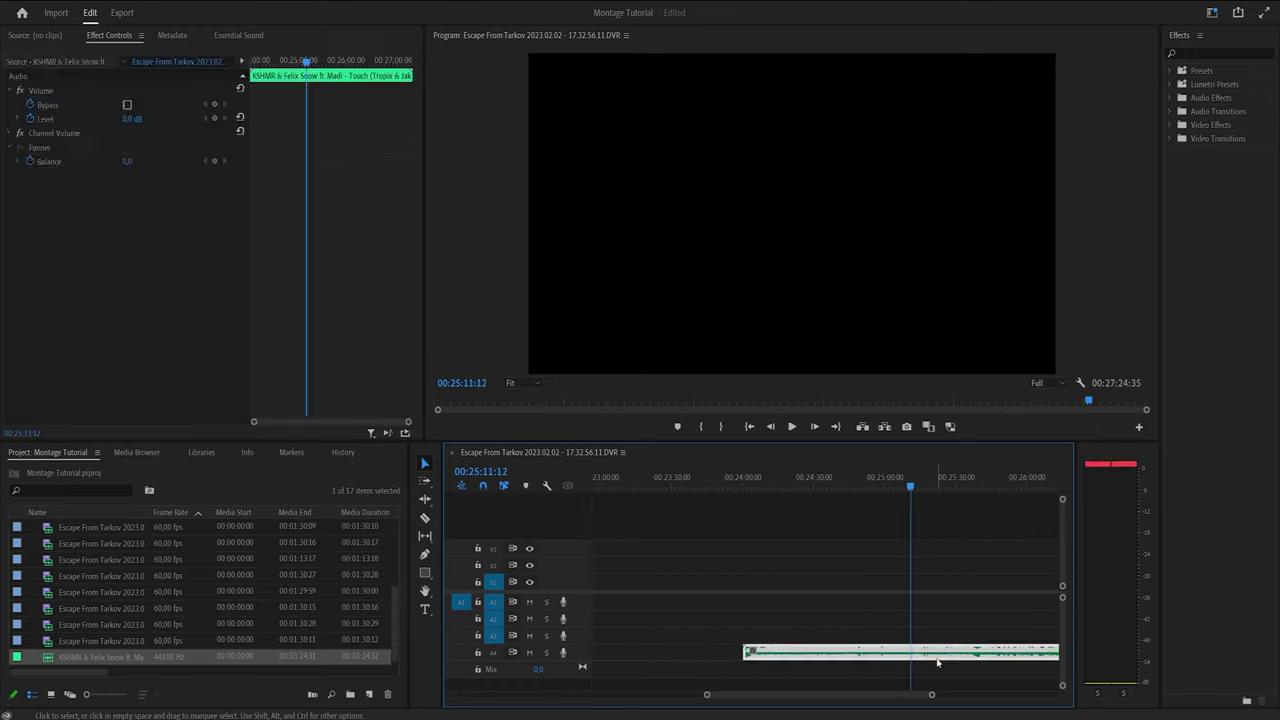
{"action": "right_click", "coordinate": [958, 651]}
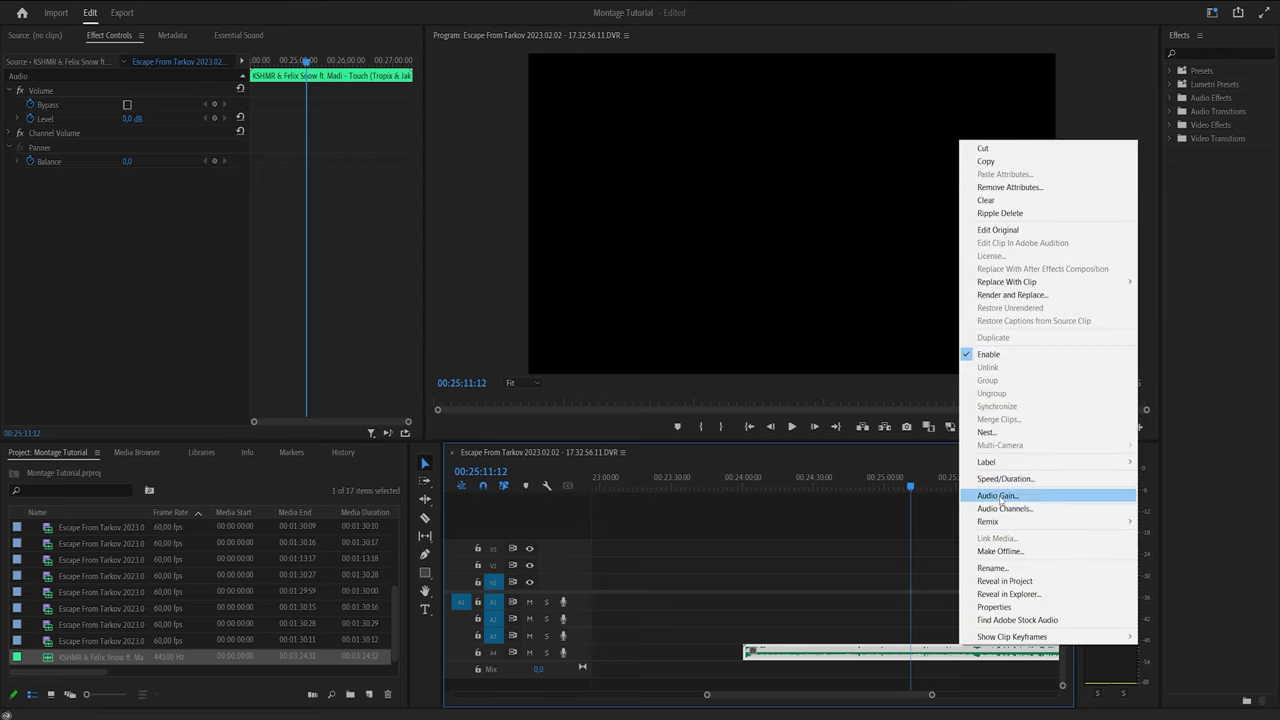
{"action": "left_click", "coordinate": [1000, 496]}
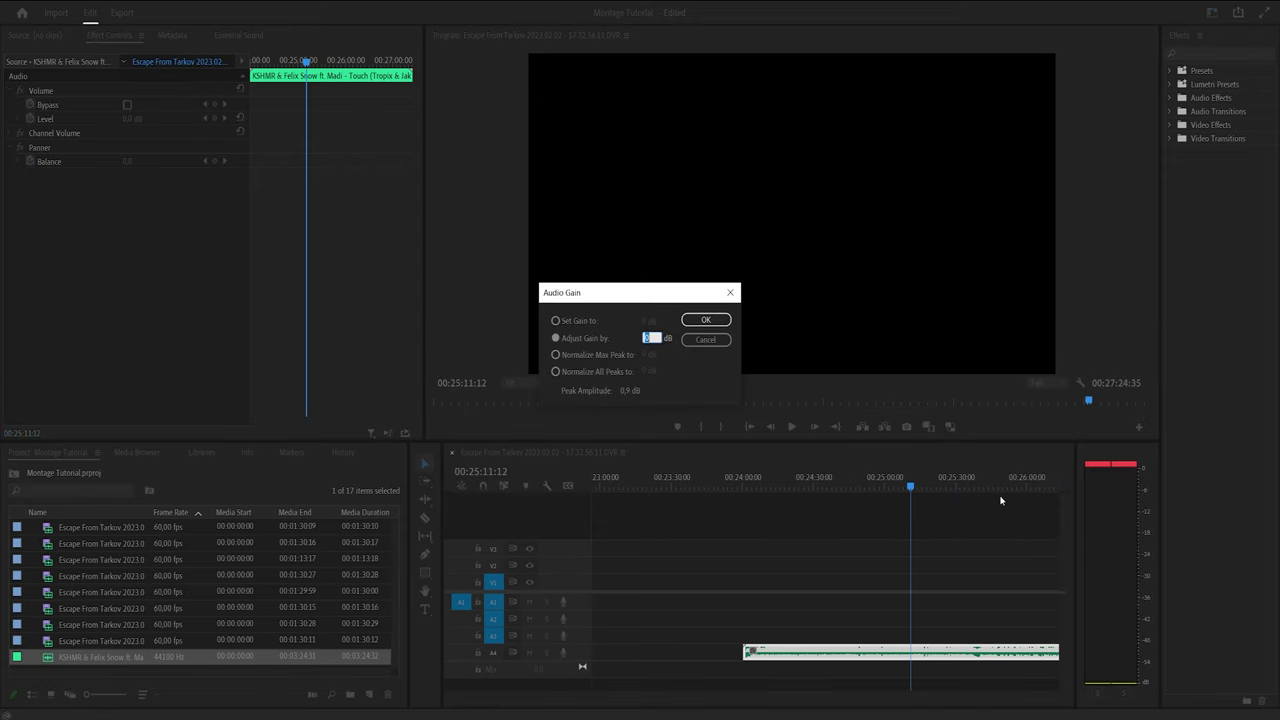
{"action": "key", "text": "Return"}
{"action": "left_click", "coordinate": [1000, 501]}
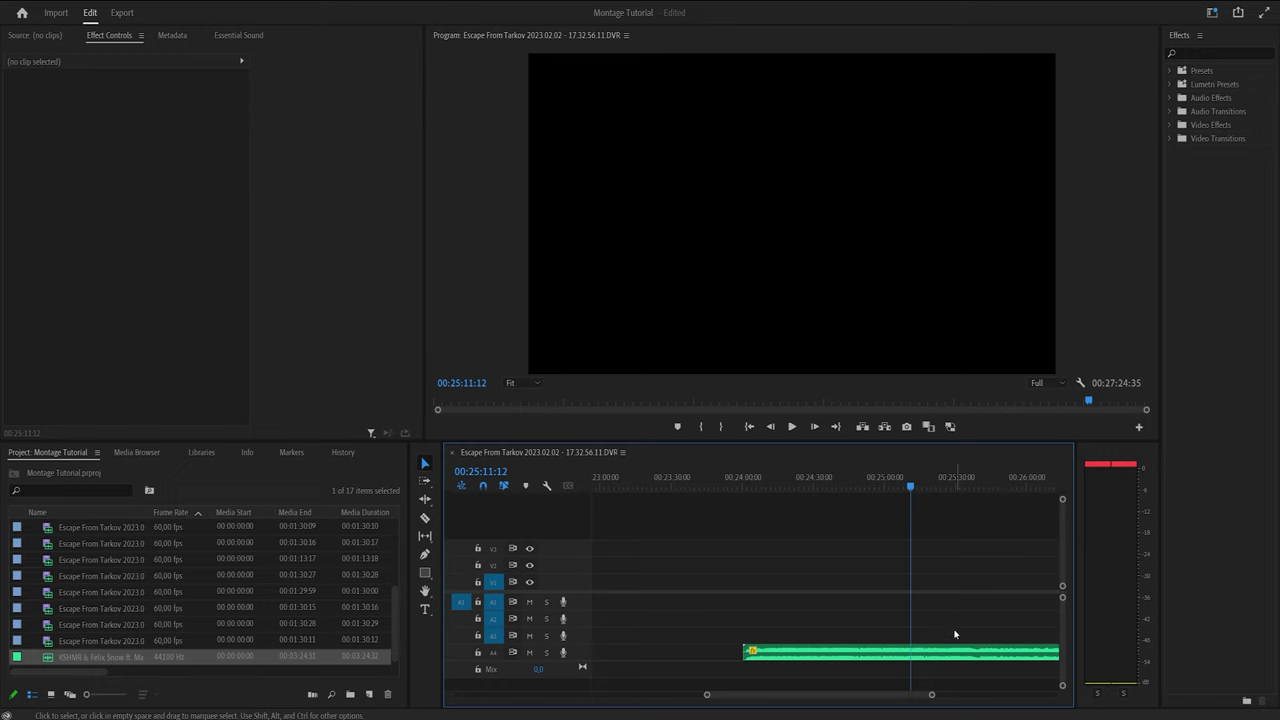
Step: Split the song at about 00:25:17 and delete the part before the cut
{"action": "scroll", "coordinate": [950, 625], "scroll_direction": "down", "scroll_amount": 2}
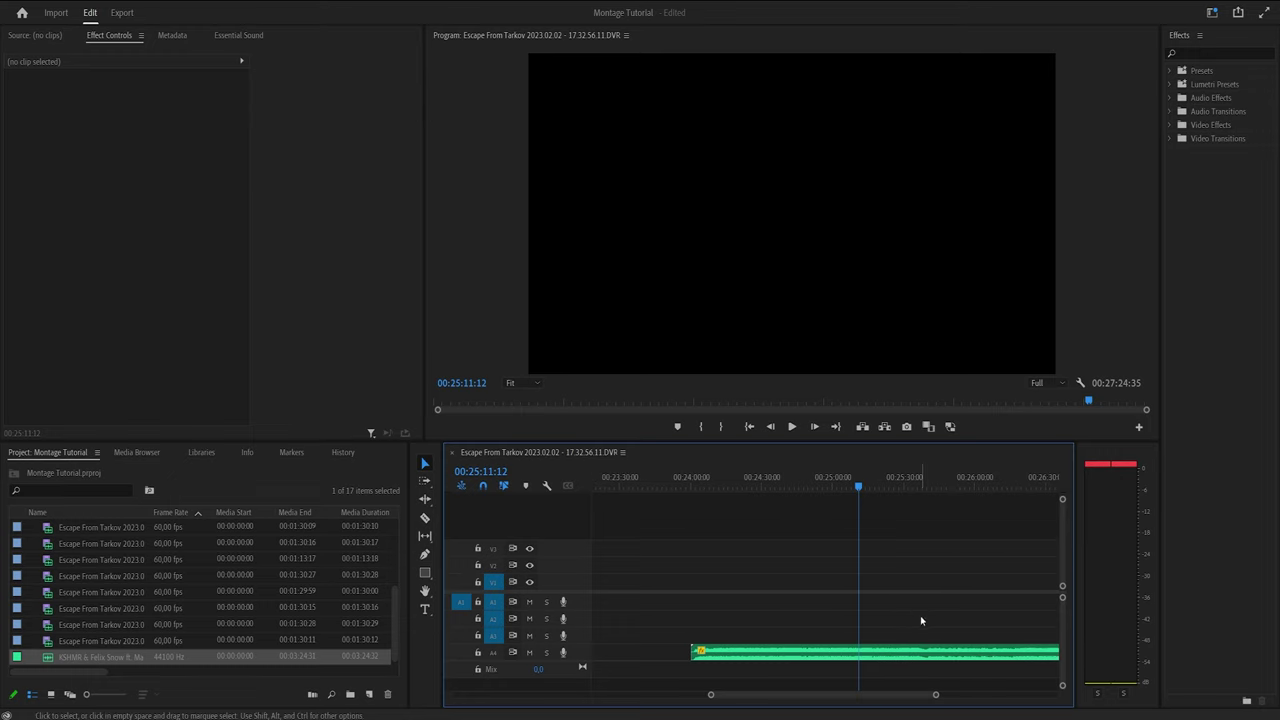
{"action": "key", "text": "space"}
{"action": "scroll", "coordinate": [930, 620], "scroll_direction": "up", "scroll_amount": 3}
{"action": "key", "text": "c"}
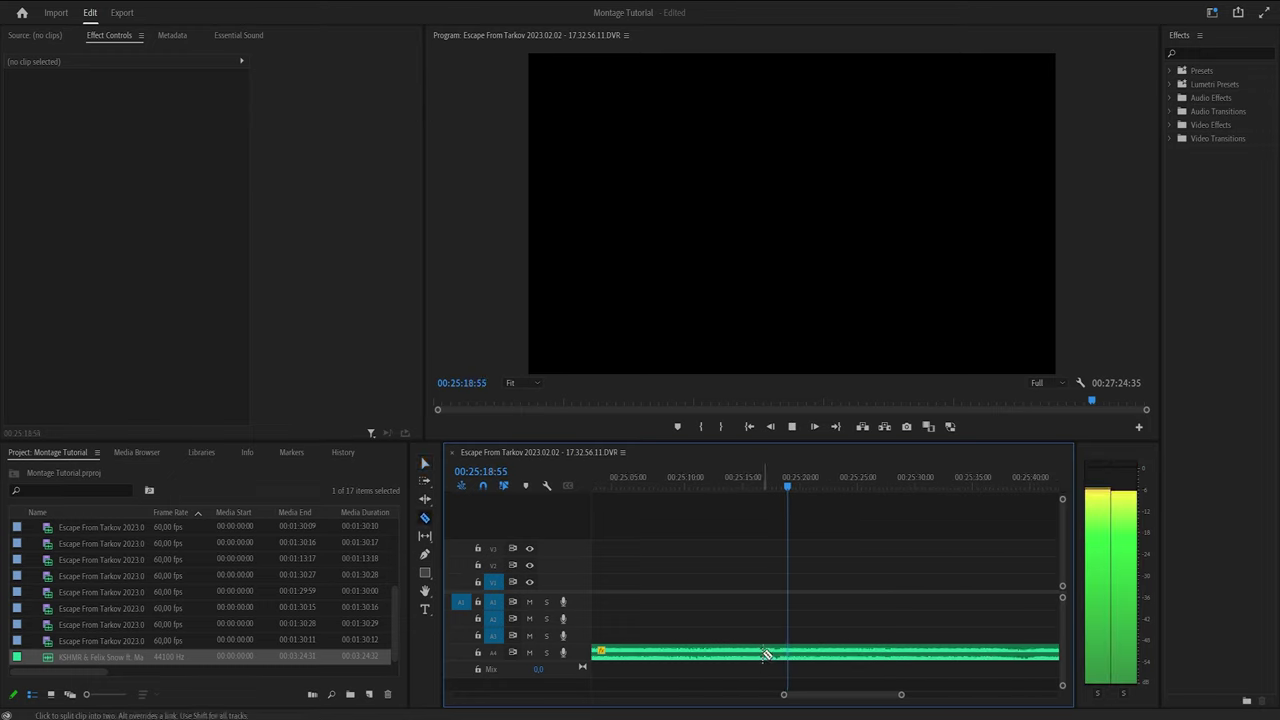
{"action": "left_click", "coordinate": [766, 653]}
{"action": "key", "text": "v"}
{"action": "left_click", "coordinate": [743, 653]}
{"action": "key", "text": "Delete"}
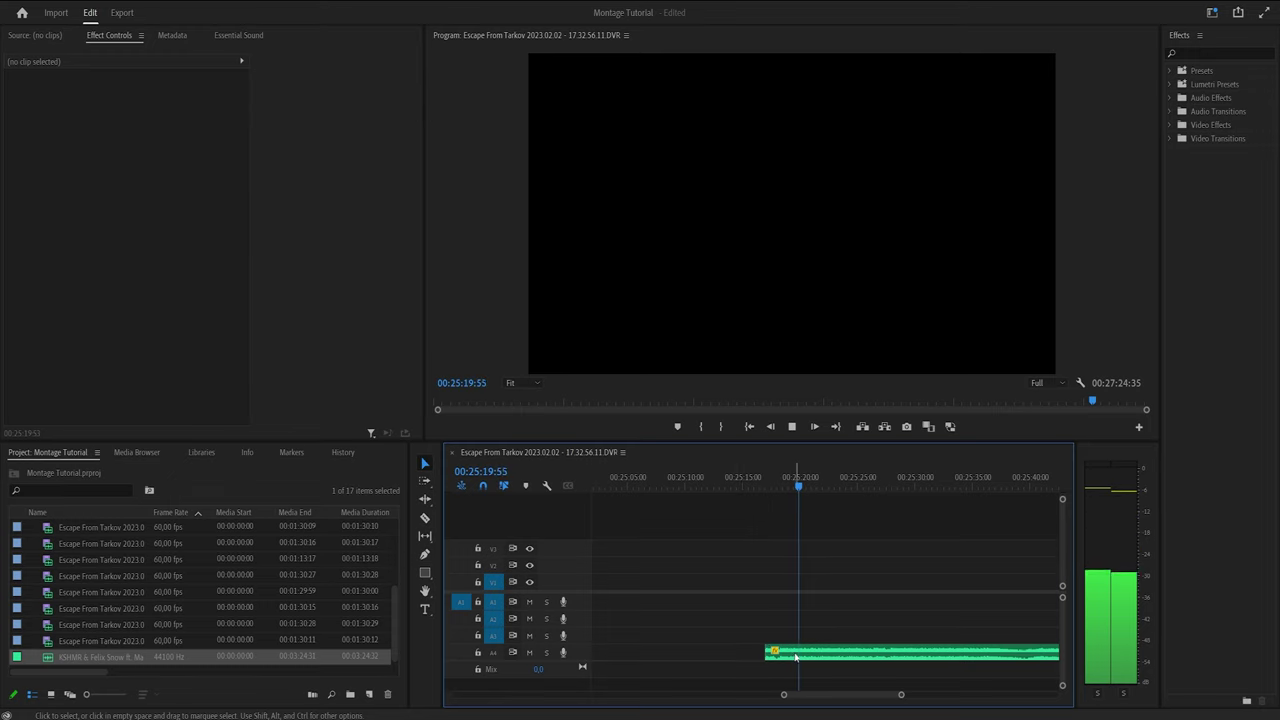
Step: Play the trimmed song from its new start and move it to the end of the last gameplay clip
{"action": "key", "text": "space"}
{"action": "left_click", "coordinate": [765, 483]}
{"action": "key", "text": "space"}
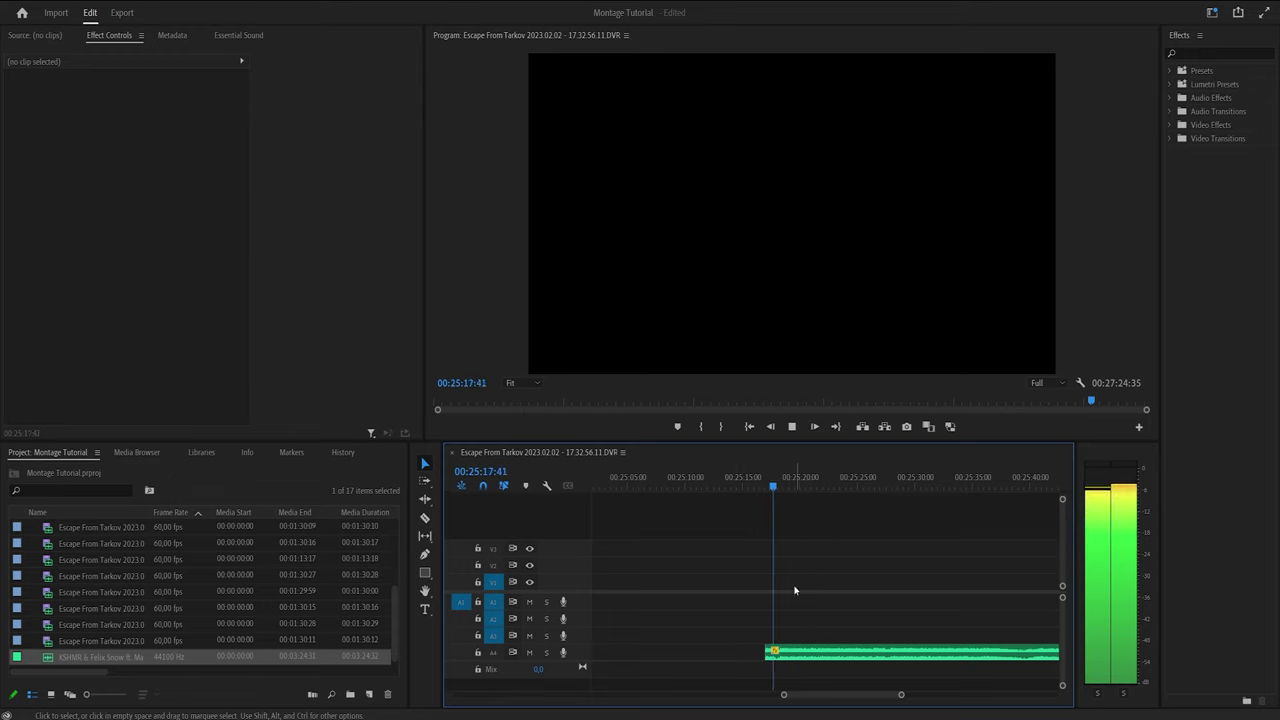
{"action": "key", "text": "space"}
{"action": "scroll", "coordinate": [857, 634], "scroll_direction": "down", "scroll_amount": 8}
{"action": "left_click_drag", "start_coordinate": [881, 653], "coordinate": [741, 650]}
Step: Save the project and review the last gameplay clip from about 00:19:12 for a usable kill shot
{"action": "left_click", "coordinate": [697, 482]}
{"action": "scroll", "coordinate": [696, 518], "scroll_direction": "up", "scroll_amount": 7}
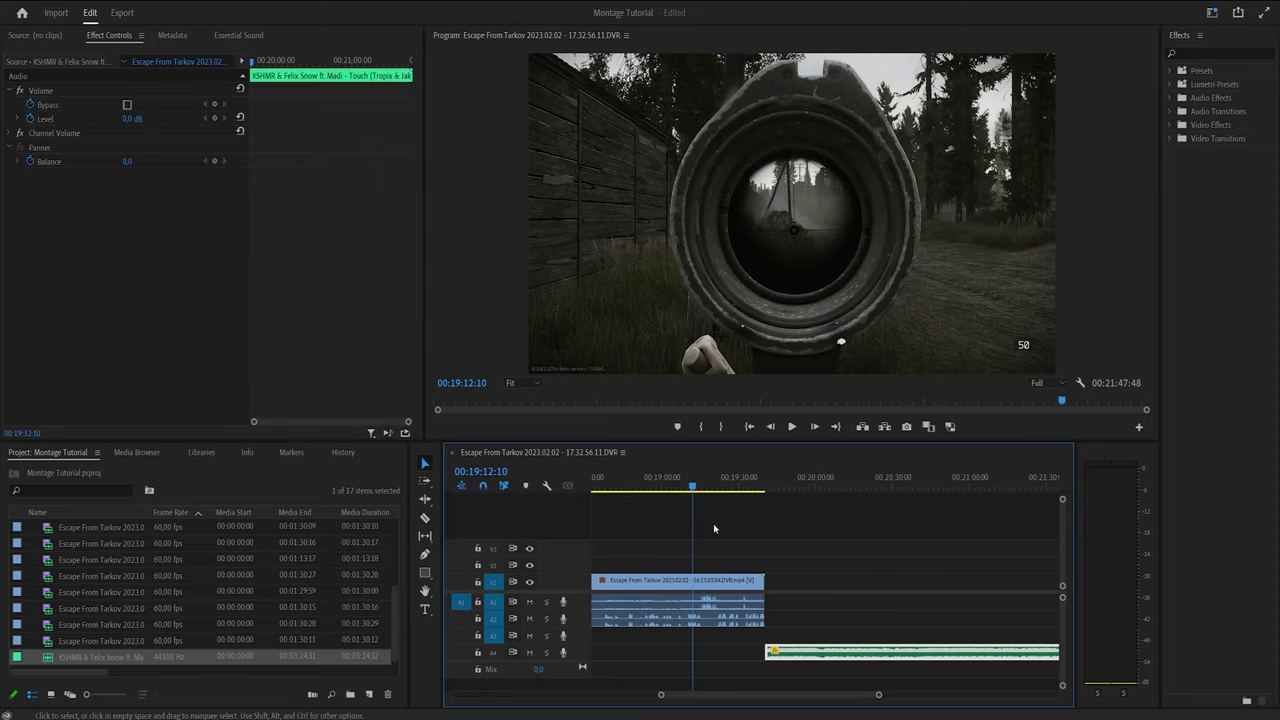
{"action": "key", "text": "ctrl+s"}
{"action": "left_click", "coordinate": [715, 528]}
{"action": "key", "text": "equal"}
{"action": "key", "text": "space"}
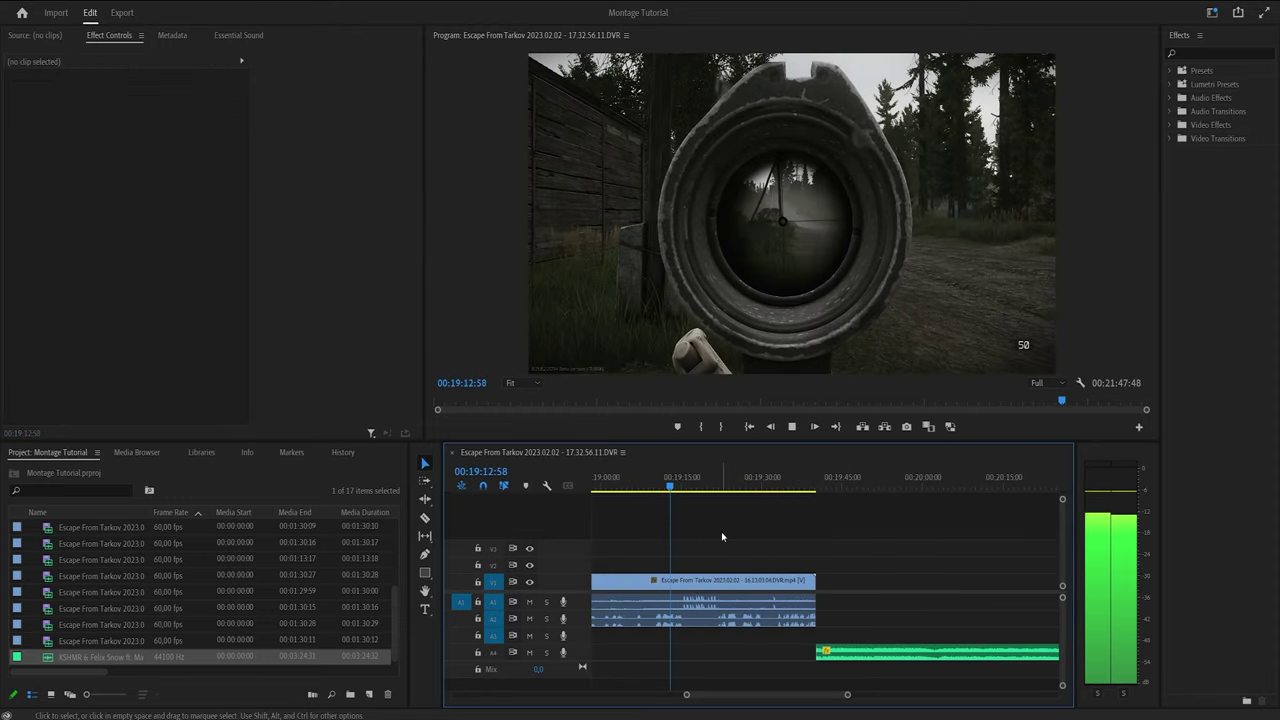
{"action": "scroll", "coordinate": [707, 535], "scroll_direction": "up", "scroll_amount": 3}
{"action": "left_click_drag", "start_coordinate": [667, 486], "coordinate": [726, 483]}
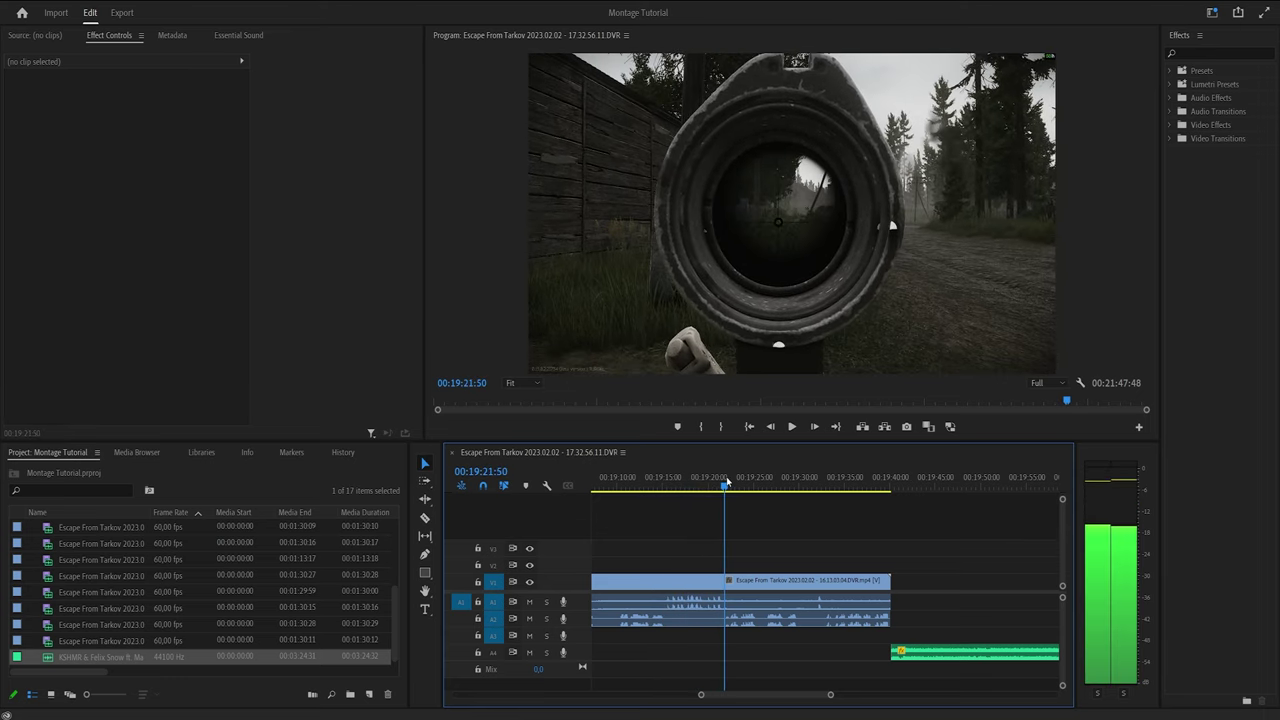
{"action": "key", "text": "space"}
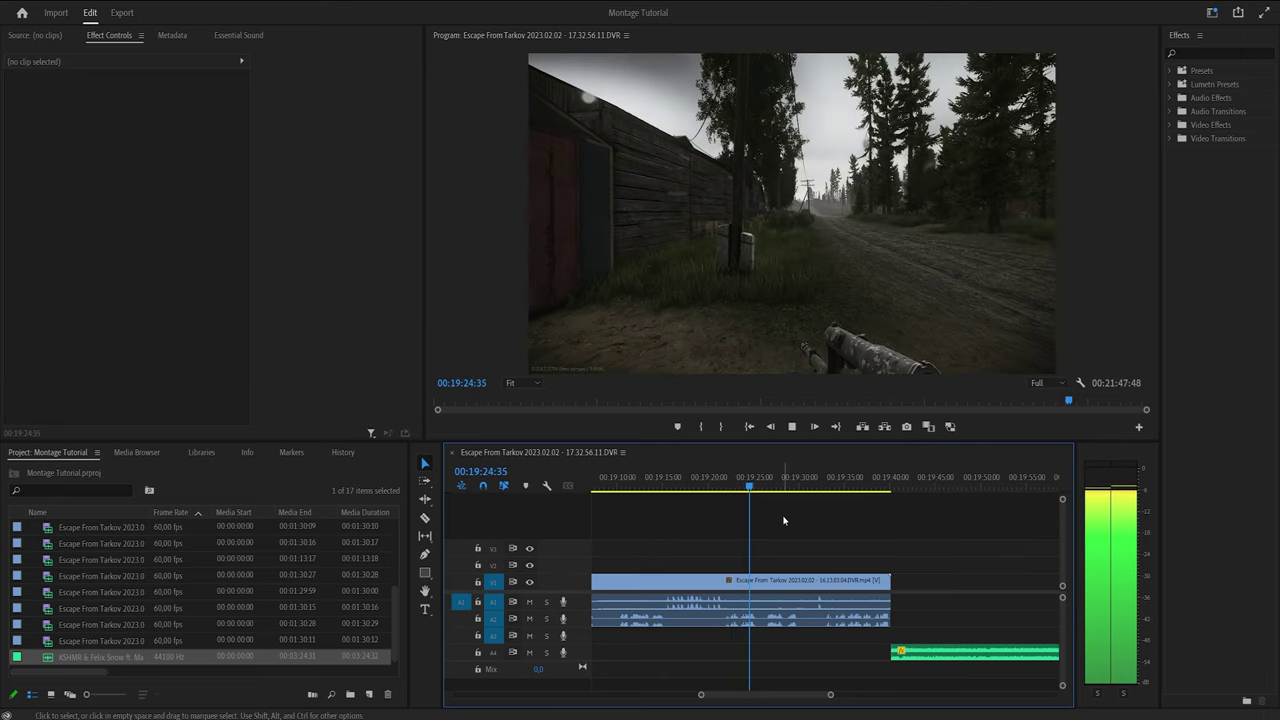
{"action": "key", "text": "space"}
Step: Find the scoped shot near 00:18:01, split the gameplay clip just before 00:18:00 and delete the part before the cut
{"action": "scroll", "coordinate": [857, 570], "scroll_direction": "down", "scroll_amount": 3}
{"action": "scroll", "coordinate": [857, 570], "scroll_direction": "up", "scroll_amount": 3}
{"action": "left_click", "coordinate": [851, 487]}
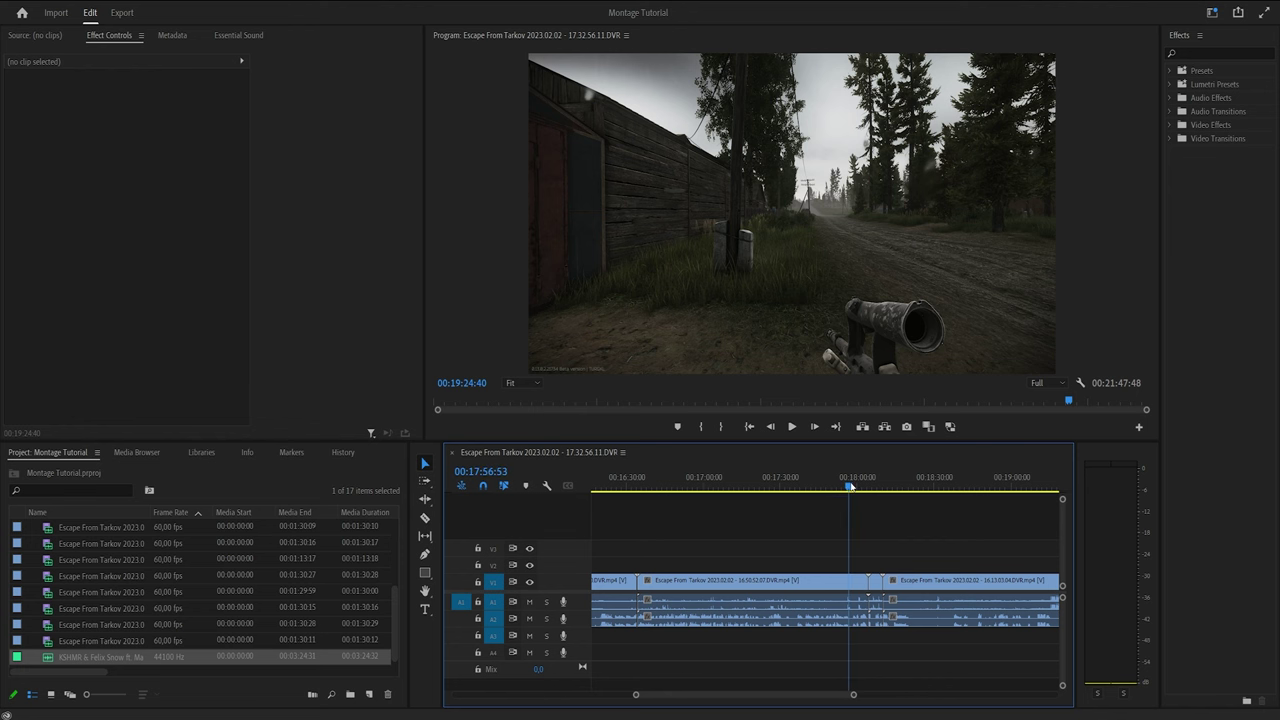
{"action": "key", "text": "equal"}
{"action": "key", "text": "space"}
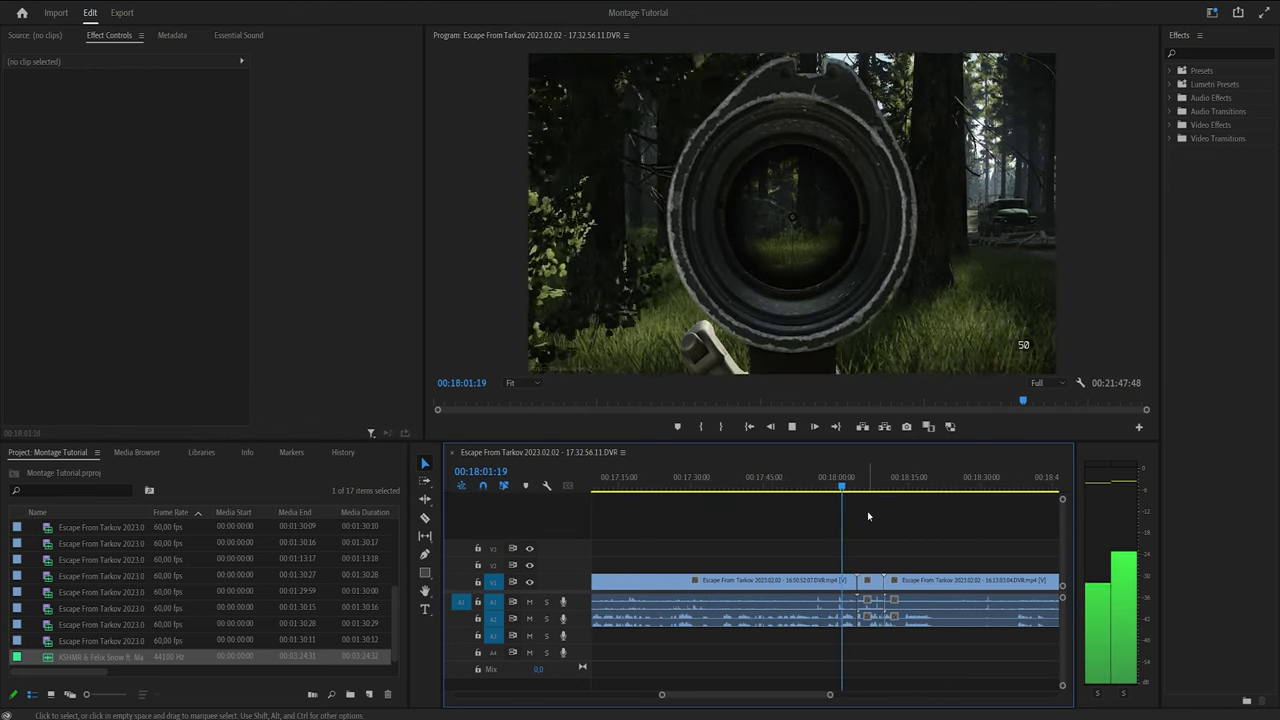
{"action": "key", "text": "space"}
{"action": "scroll", "coordinate": [865, 520], "scroll_direction": "up", "scroll_amount": 3}
{"action": "key", "text": "c"}
{"action": "left_click", "coordinate": [791, 583]}
{"action": "key", "text": "v"}
{"action": "left_click", "coordinate": [754, 583]}
{"action": "key", "text": "Delete"}
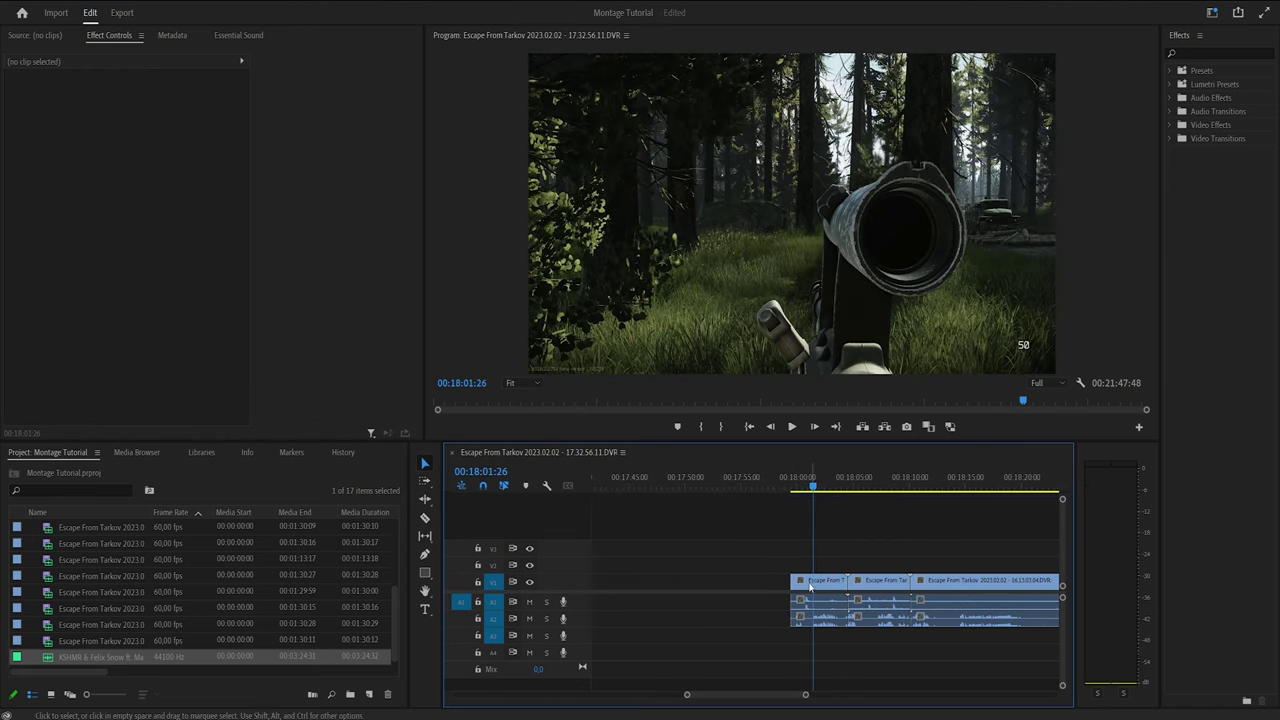
Step: Move the short gameplay piece starting just before 00:18:00 to about 00:19:42, above the song
{"action": "key", "text": "minus"}
{"action": "key", "text": "minus"}
{"action": "left_click_drag", "start_coordinate": [712, 586], "coordinate": [853, 588]}
{"action": "left_click", "coordinate": [833, 475]}
{"action": "scroll", "coordinate": [785, 572], "scroll_direction": "up", "scroll_amount": 8}
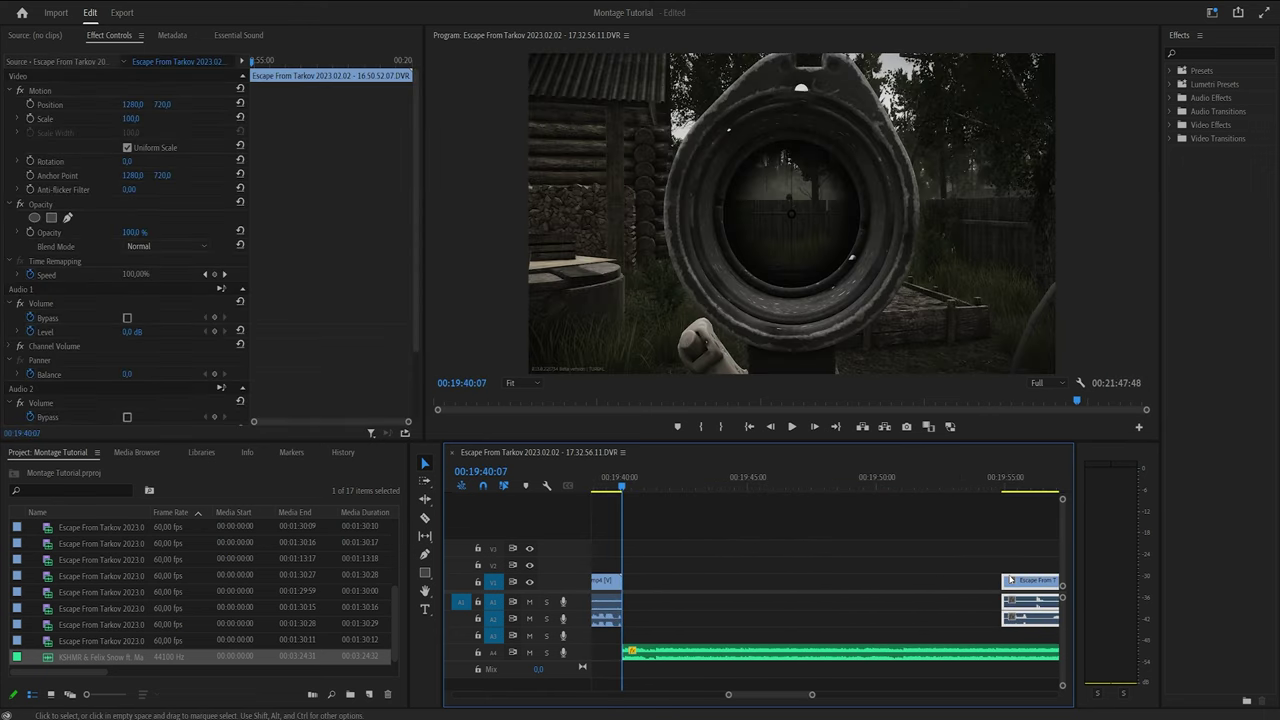
{"action": "left_click_drag", "start_coordinate": [1010, 578], "coordinate": [685, 580]}
{"action": "left_click", "coordinate": [702, 547]}
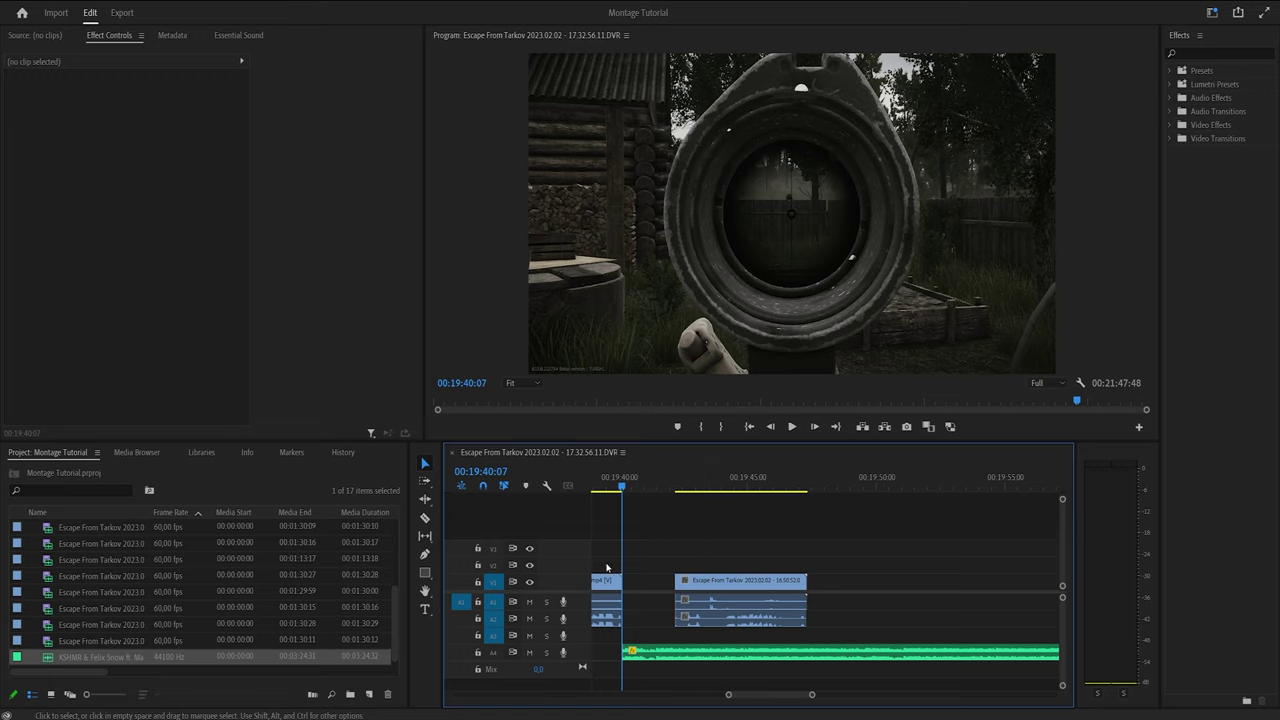
Step: Play the start of the song and set the playhead on its beat at 00:19:41:27
{"action": "key", "text": "equal"}
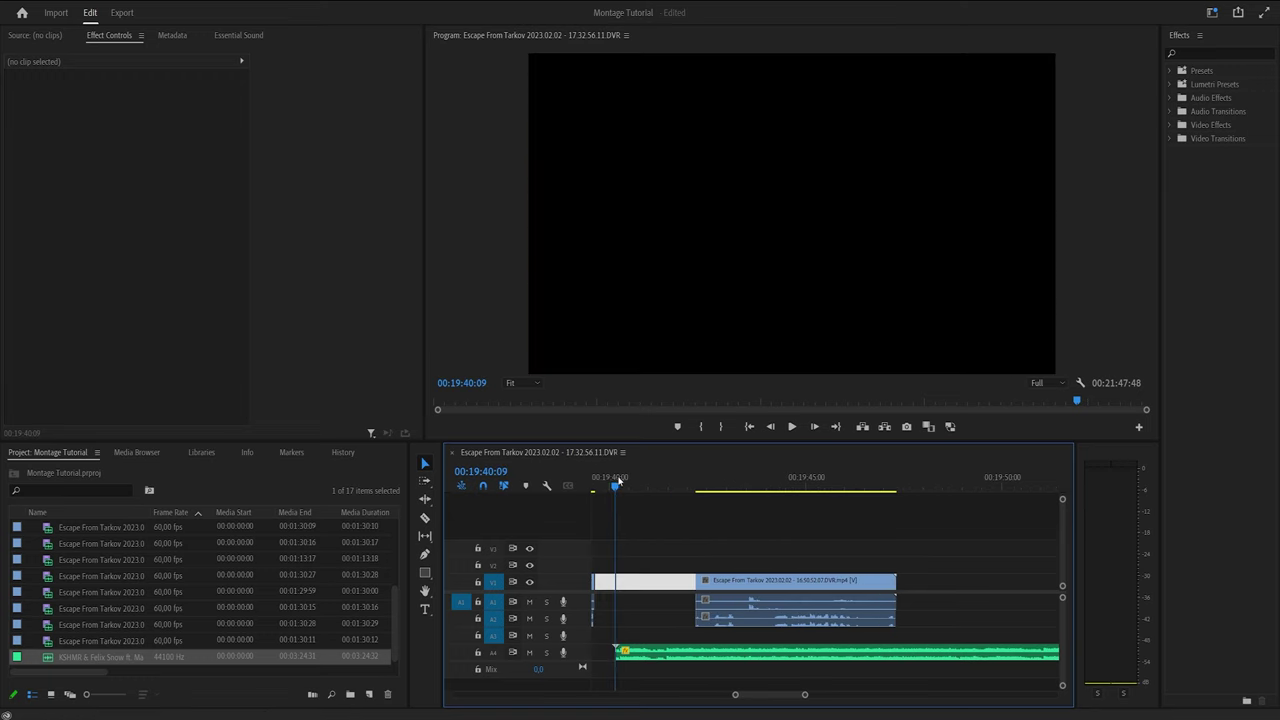
{"action": "key", "text": "space"}
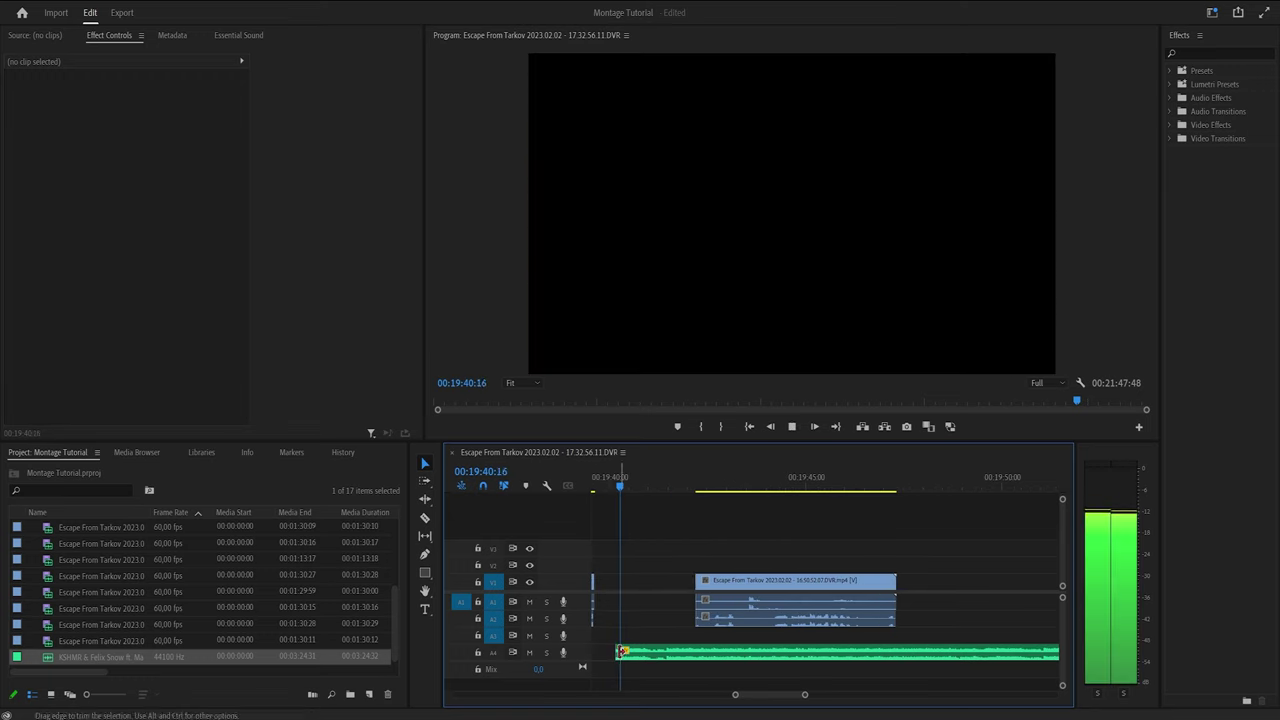
{"action": "key", "text": "space"}
{"action": "scroll", "coordinate": [624, 634], "scroll_direction": "up", "scroll_amount": 7}
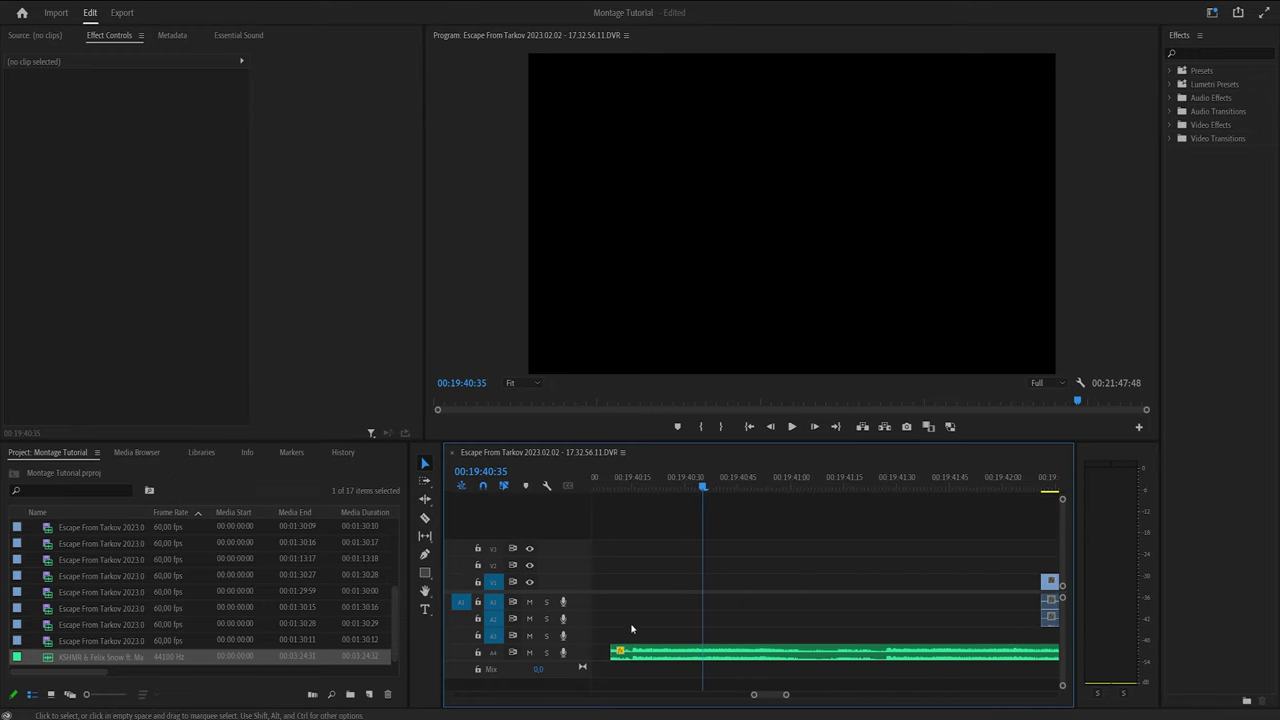
{"action": "scroll", "coordinate": [636, 620], "scroll_direction": "down", "scroll_amount": 5}
{"action": "scroll", "coordinate": [638, 612], "scroll_direction": "up", "scroll_amount": 2}
{"action": "scroll", "coordinate": [638, 610], "scroll_direction": "down", "scroll_amount": 2}
{"action": "scroll", "coordinate": [638, 607], "scroll_direction": "up", "scroll_amount": 3}
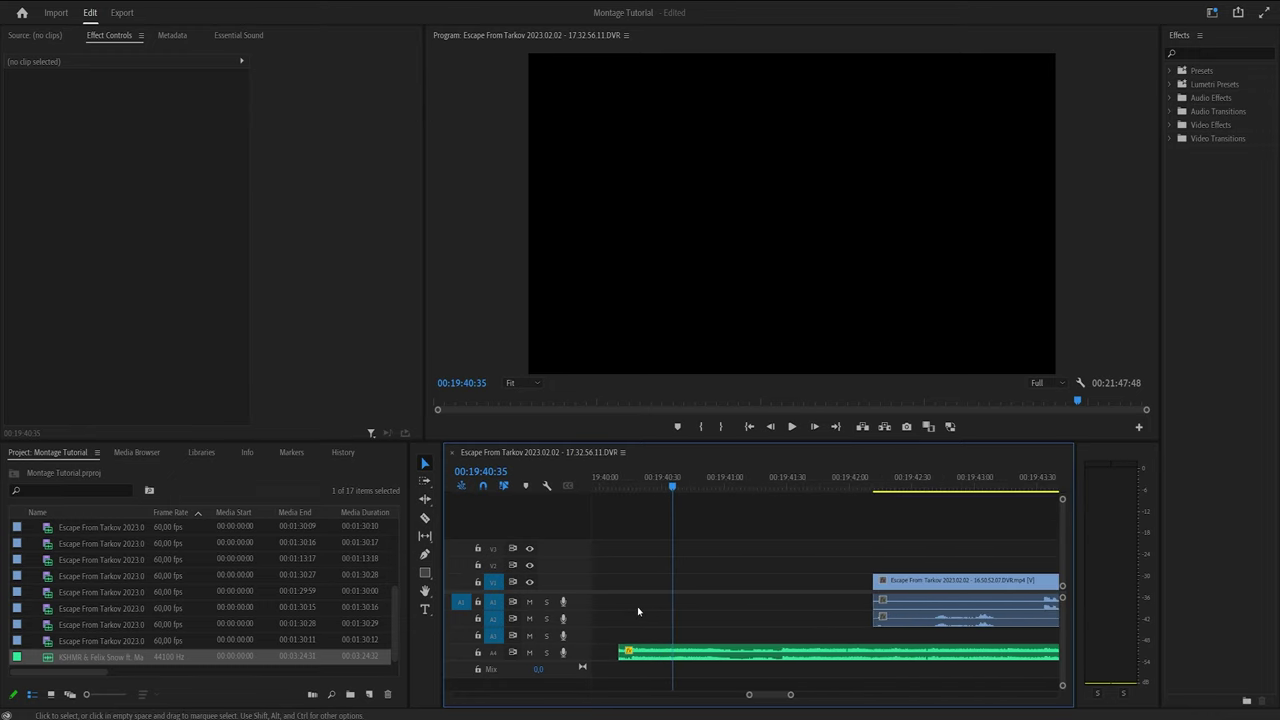
{"action": "left_click_drag", "start_coordinate": [638, 485], "coordinate": [752, 487]}
{"action": "scroll", "coordinate": [831, 577], "scroll_direction": "up", "scroll_amount": 2}
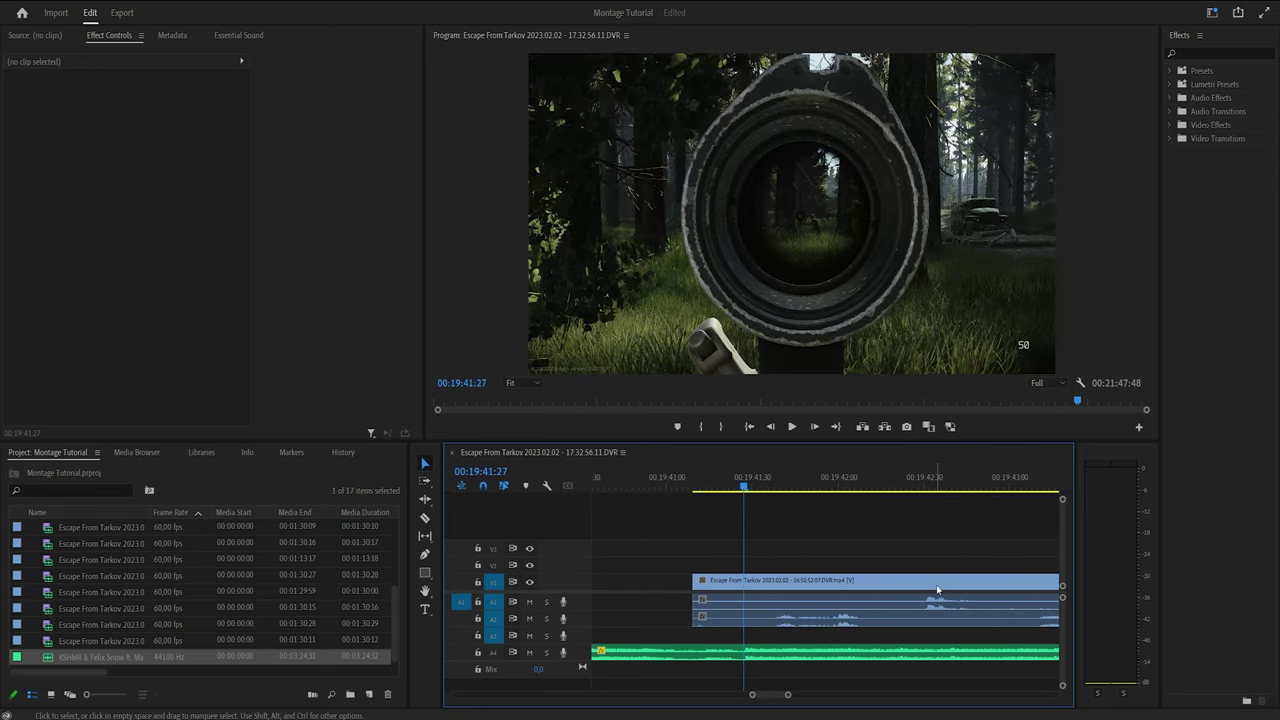
Step: Shift the gameplay clip to align its gunshot waveform with the beat at 00:19:41:27, and check the muzzle flash frame at 00:19:41:23
{"action": "left_click_drag", "start_coordinate": [937, 589], "coordinate": [770, 586]}
{"action": "scroll", "coordinate": [764, 583], "scroll_direction": "up", "scroll_amount": 3}
{"action": "left_click", "coordinate": [772, 555]}
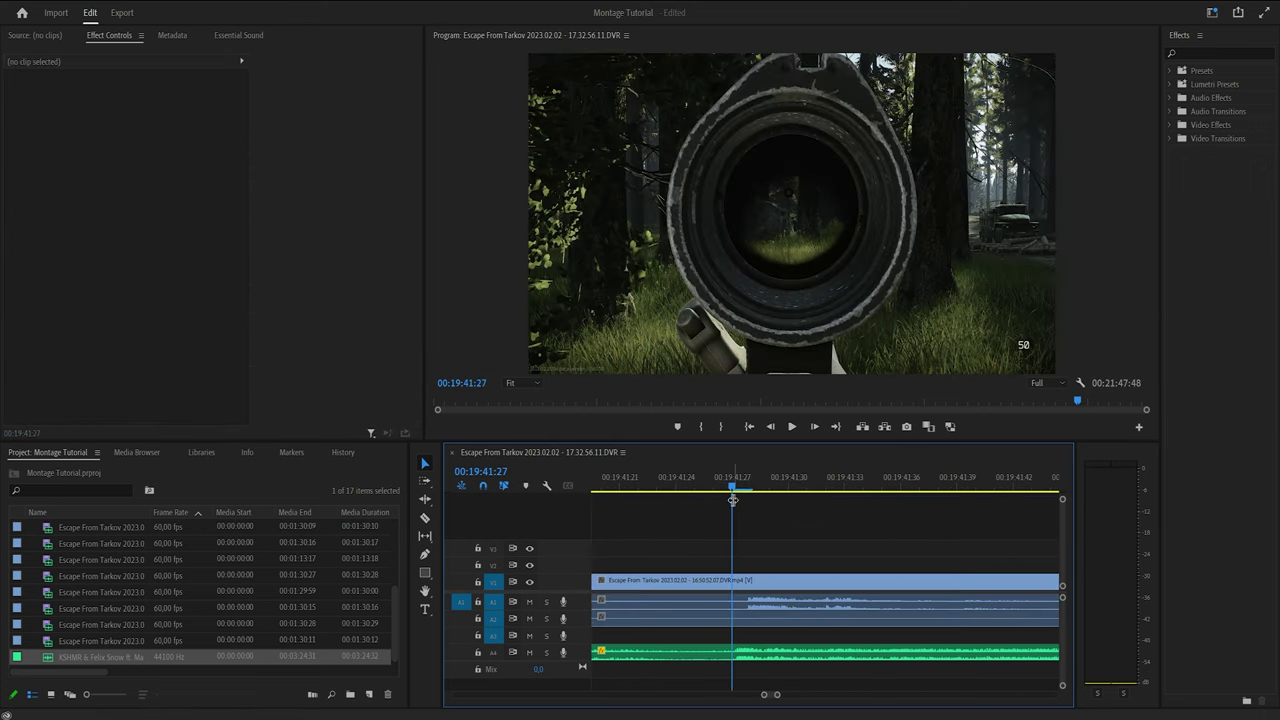
{"action": "key", "text": "minus"}
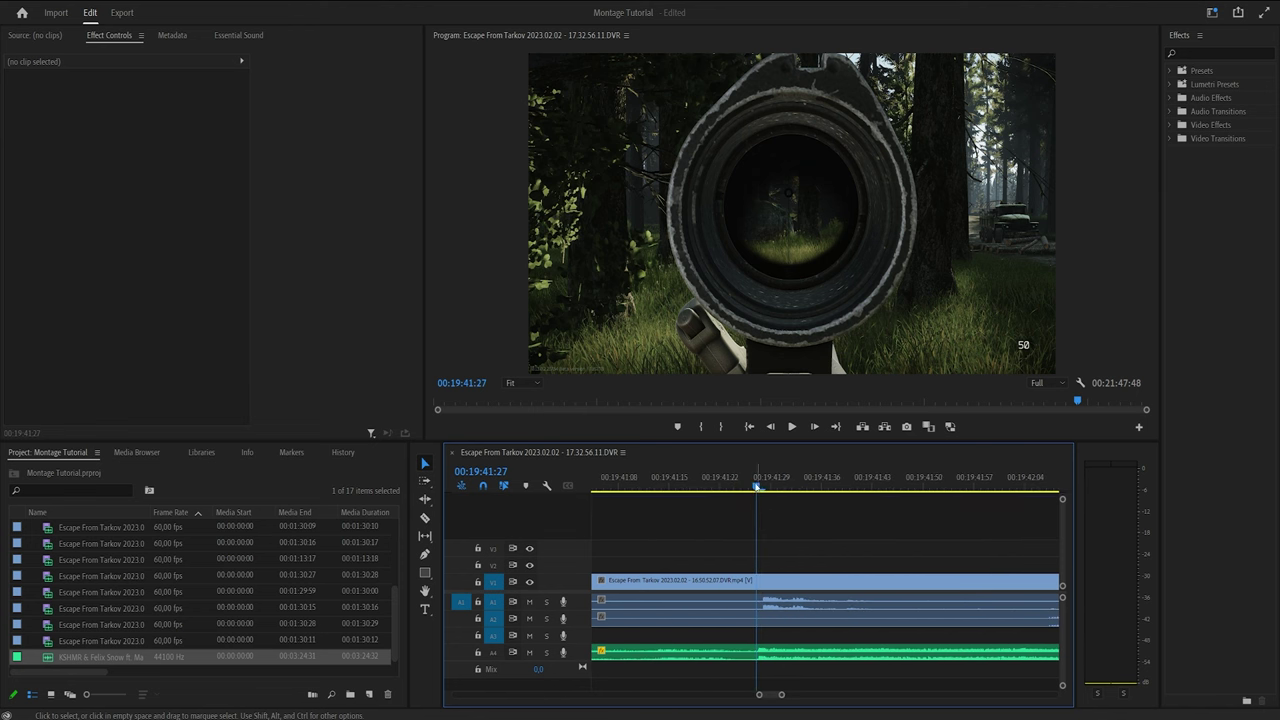
{"action": "left_click_drag", "start_coordinate": [757, 486], "coordinate": [727, 488]}
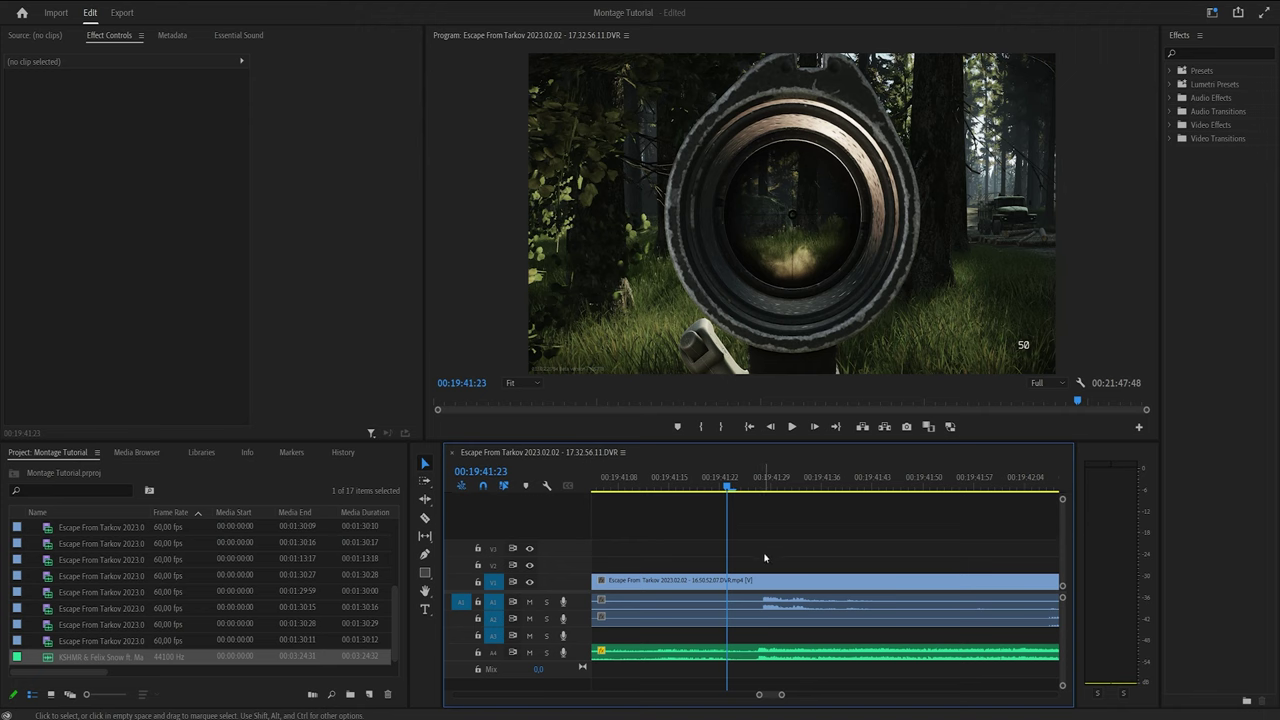
Step: Split the gunshot audio near 00:19:41:27 and shift the video a few frames later to line up its muzzle flash with the beat
{"action": "key", "text": "c"}
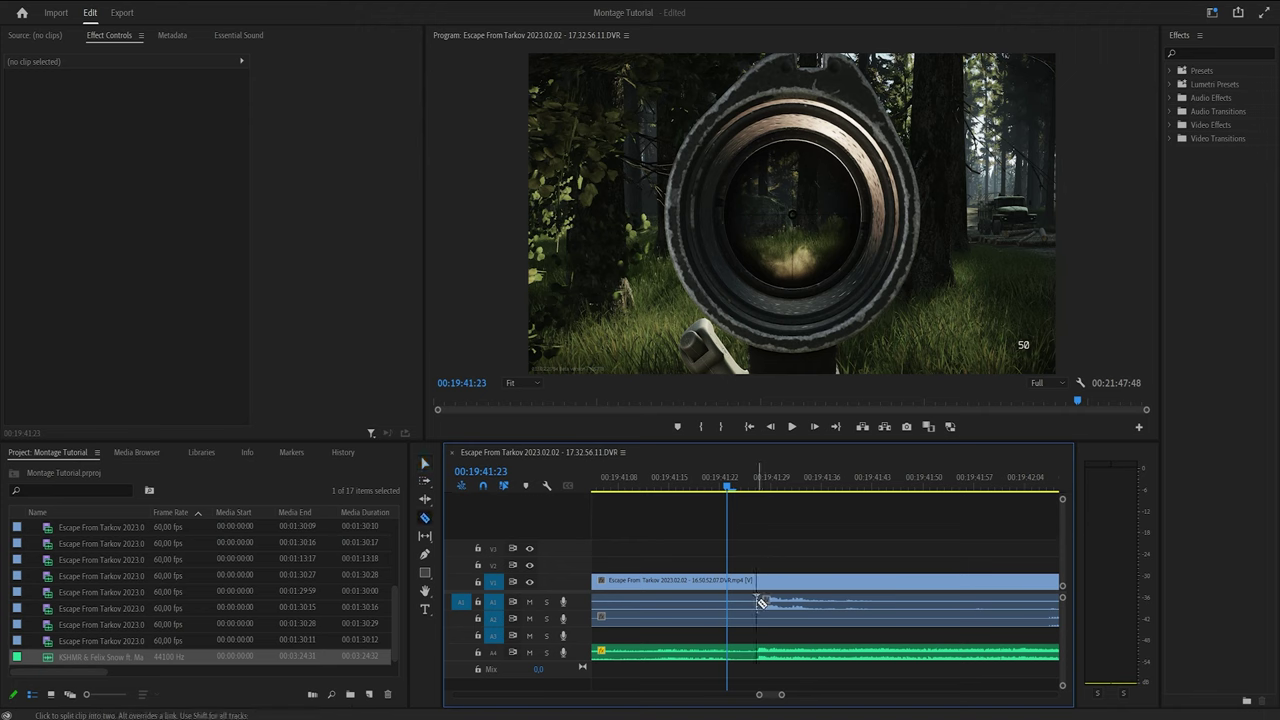
{"action": "left_click", "coordinate": [760, 602]}
{"action": "key", "text": "v"}
{"action": "left_click_drag", "start_coordinate": [797, 606], "coordinate": [768, 606]}
{"action": "left_click", "coordinate": [743, 557]}
{"action": "left_click_drag", "start_coordinate": [743, 556], "coordinate": [760, 627]}
{"action": "left_click_drag", "start_coordinate": [759, 582], "coordinate": [790, 583]}
{"action": "left_click", "coordinate": [746, 550]}
{"action": "key", "text": "c"}
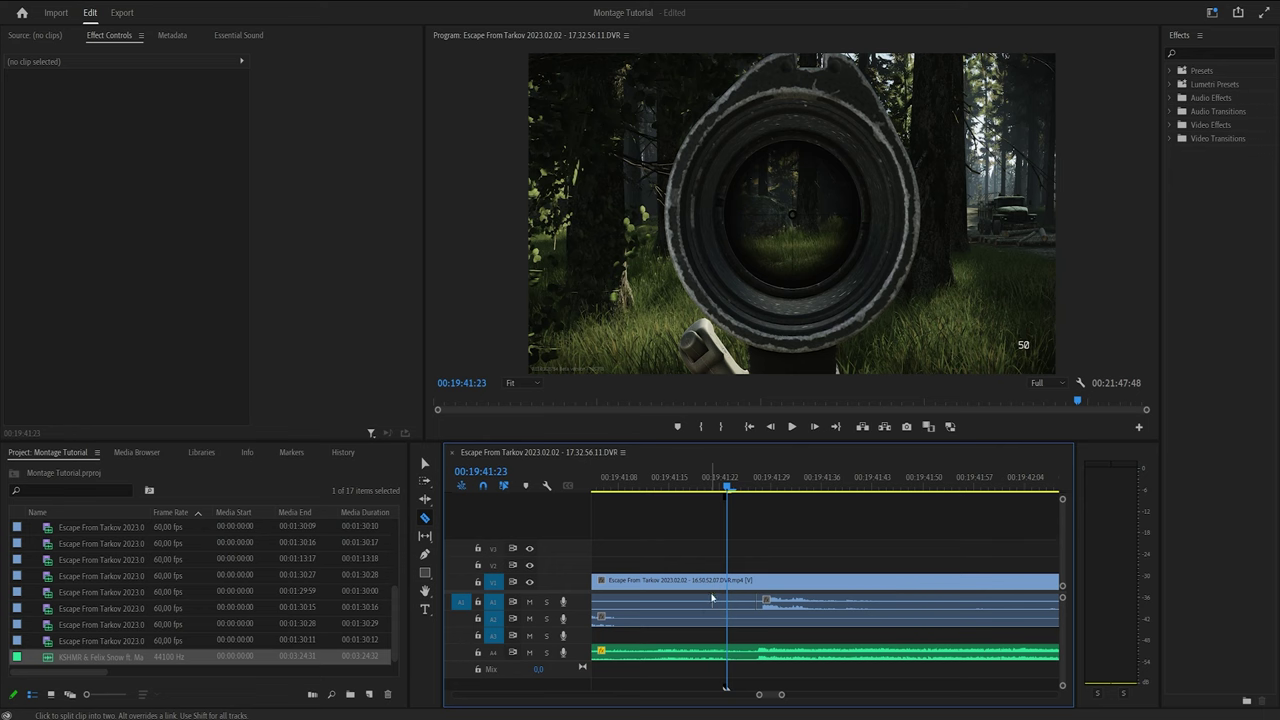
{"action": "key", "text": "Left"}
{"action": "key", "text": "Left"}
{"action": "left_click", "coordinate": [720, 604]}
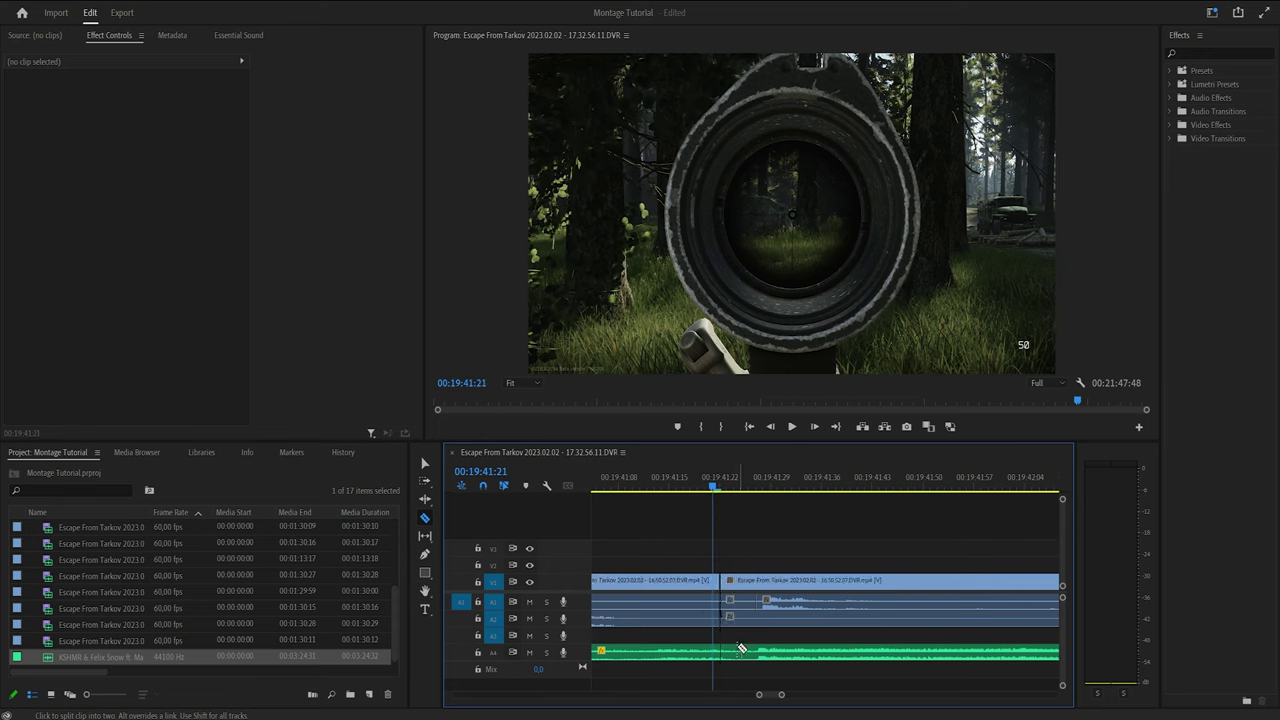
{"action": "key", "text": "ctrl+z"}
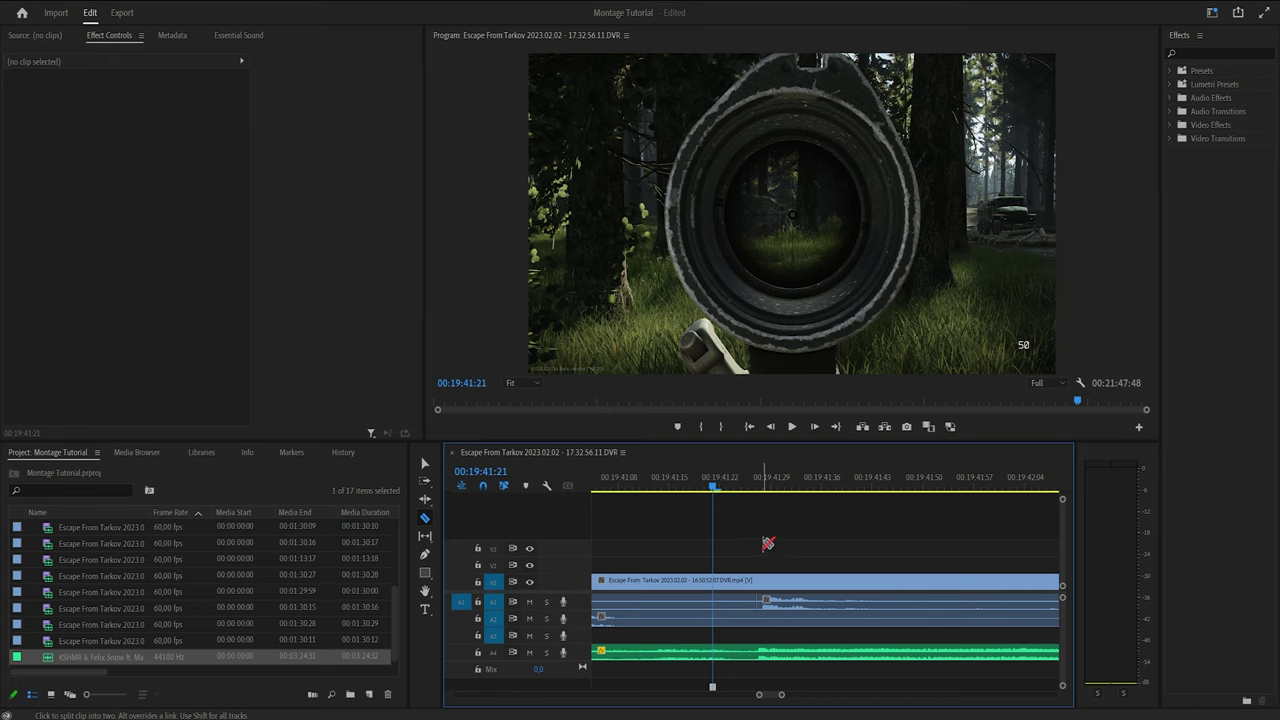
{"action": "key", "text": "v"}
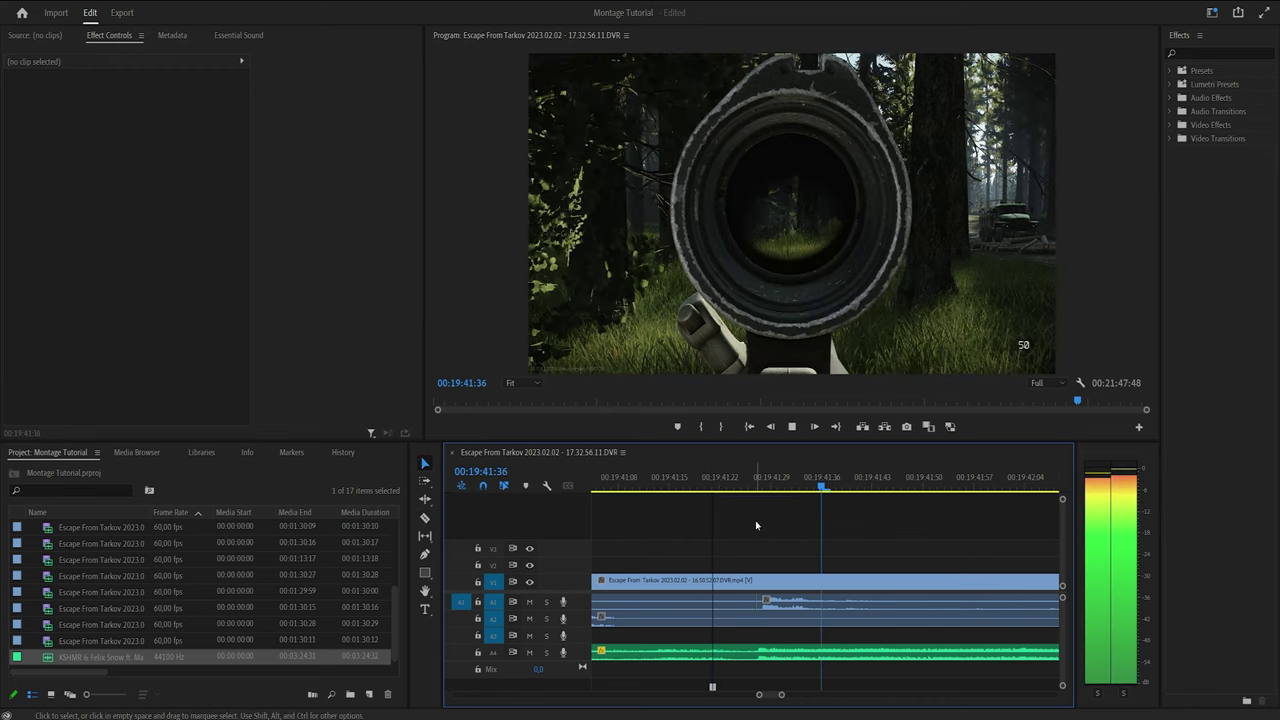
Step: Play the timeline around the gunshot at 00:19:41:27 to check it against the beat, and save the project
{"action": "key", "text": "space"}
{"action": "scroll", "coordinate": [810, 553], "scroll_direction": "down", "scroll_amount": 3}
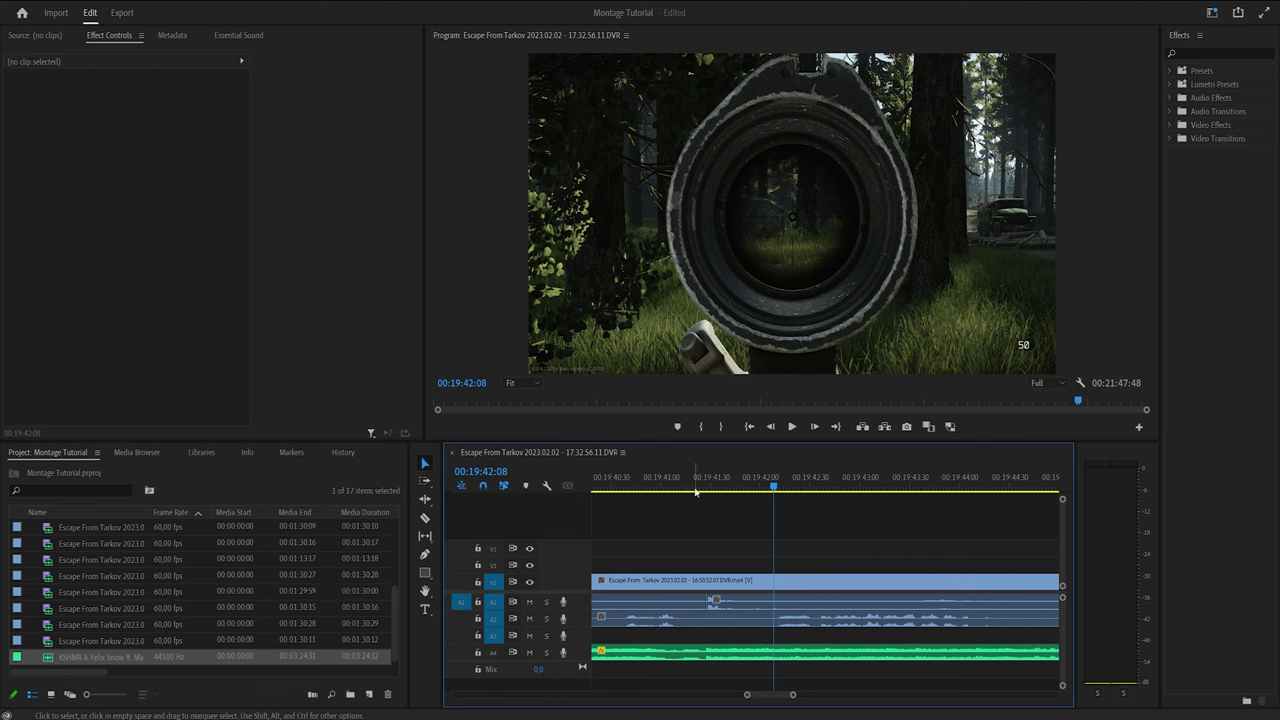
{"action": "left_click", "coordinate": [650, 482]}
{"action": "key", "text": "space"}
{"action": "key", "text": "space"}
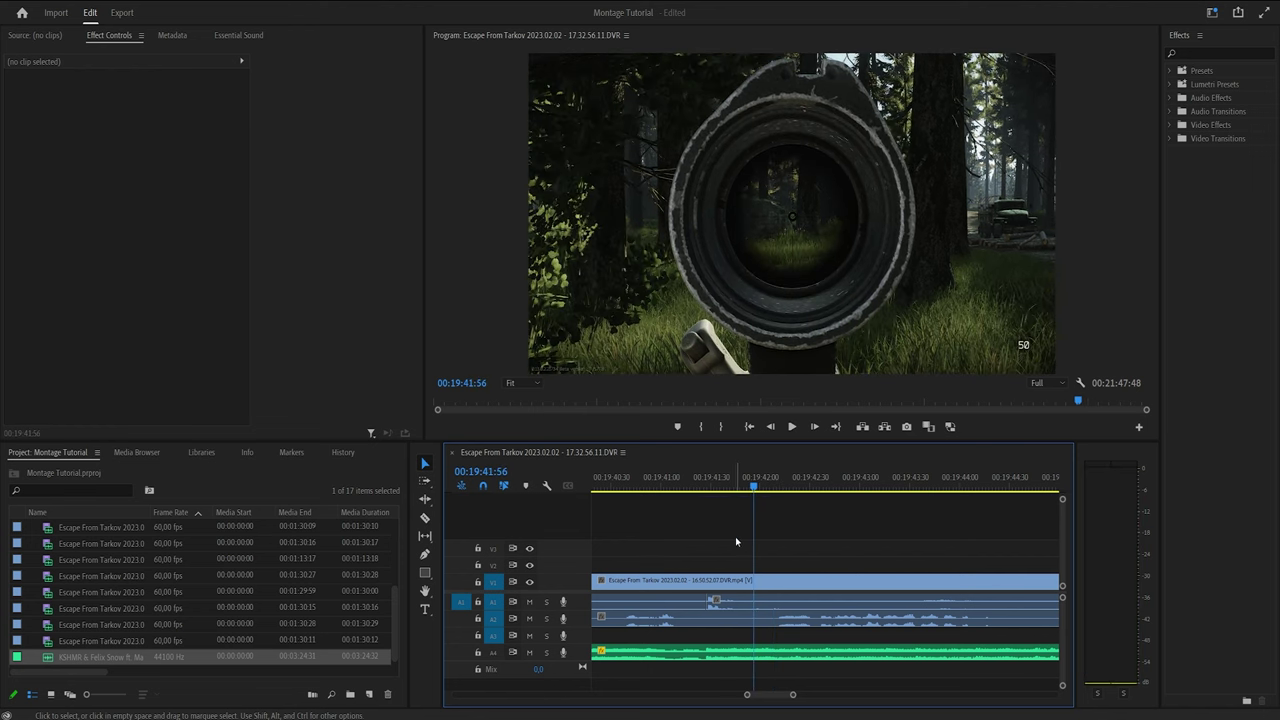
{"action": "scroll", "coordinate": [735, 541], "scroll_direction": "down", "scroll_amount": 2}
{"action": "key", "text": "ctrl+s"}
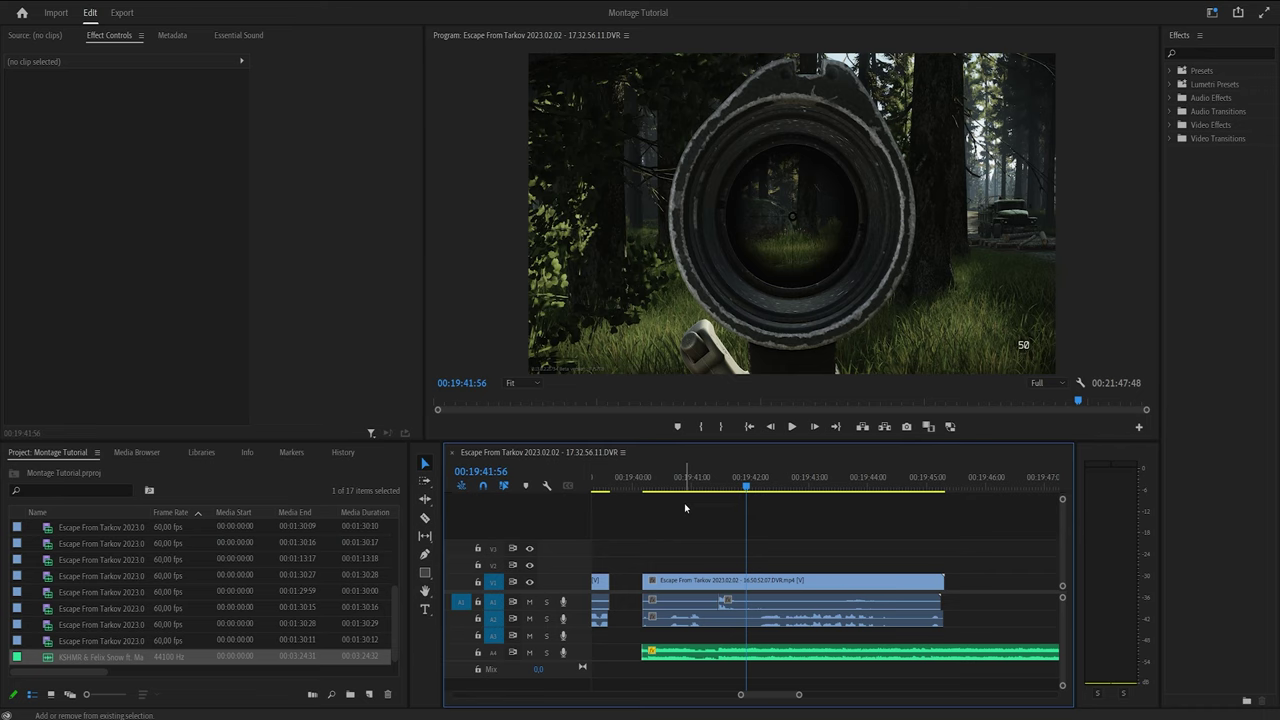
Step: Play the gameplay clip and song from their start near 00:19:40:09 past the gunshot to review the sync
{"action": "left_click", "coordinate": [642, 487]}
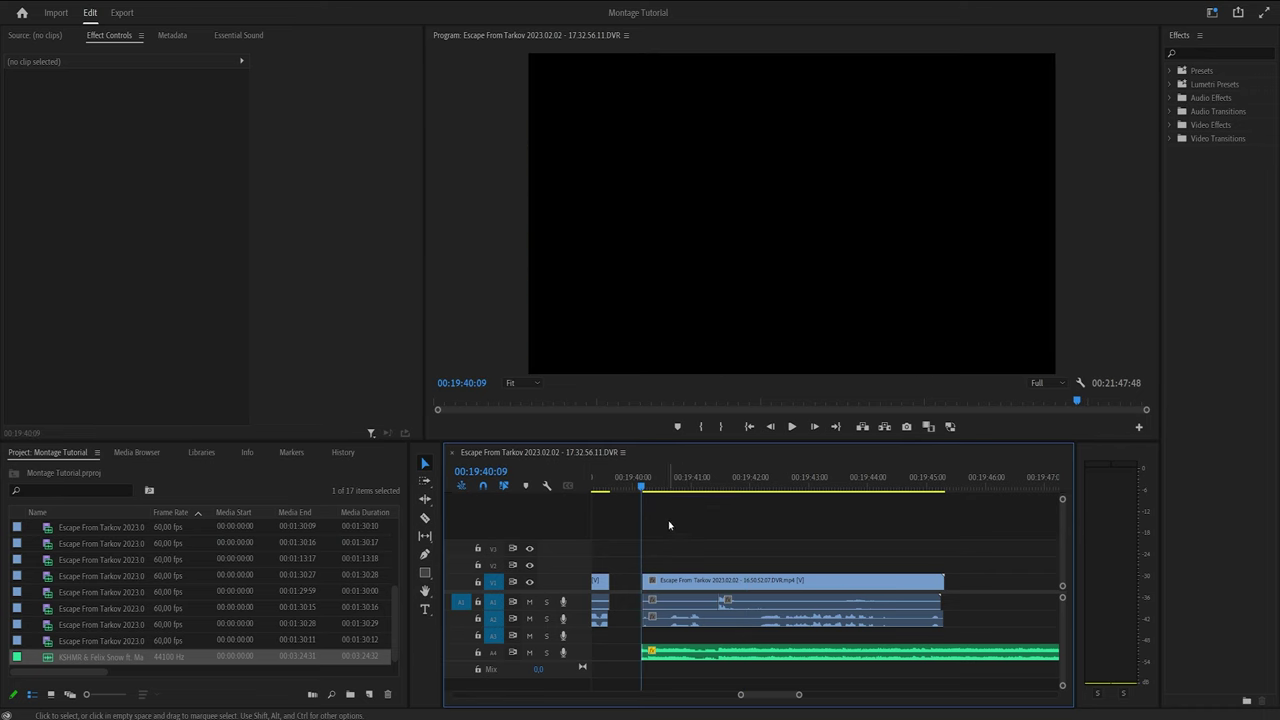
{"action": "key", "text": "space"}
{"action": "scroll", "coordinate": [686, 518], "scroll_direction": "up", "scroll_amount": 2}
{"action": "key", "text": "space"}
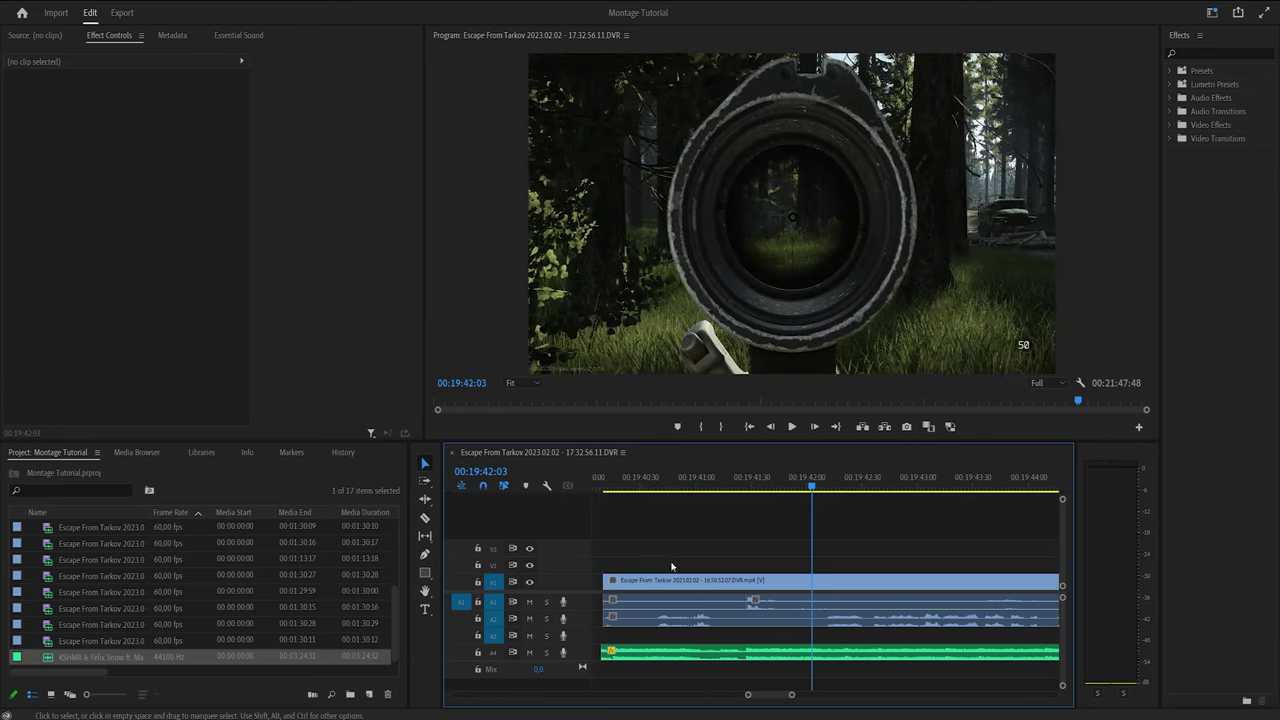
{"action": "key", "text": "Up"}
{"action": "scroll", "coordinate": [588, 530], "scroll_direction": "down", "scroll_amount": 3}
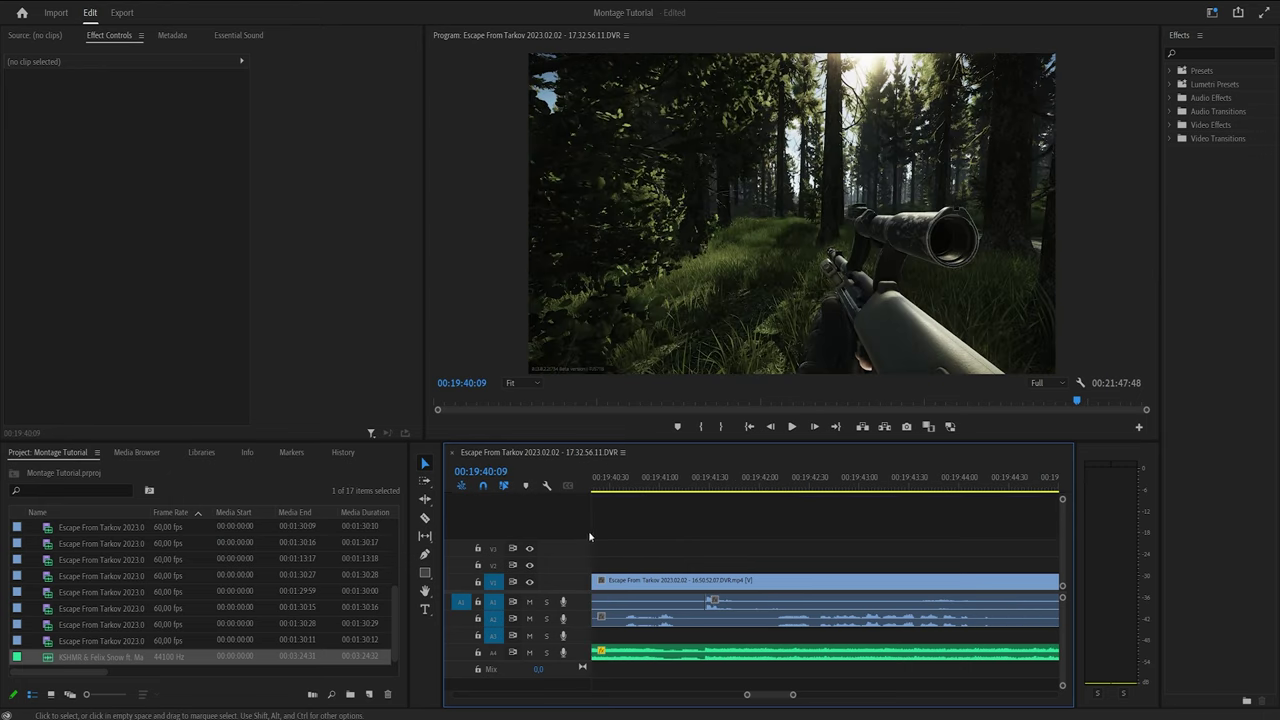
{"action": "left_click_drag", "start_coordinate": [682, 488], "coordinate": [676, 488]}
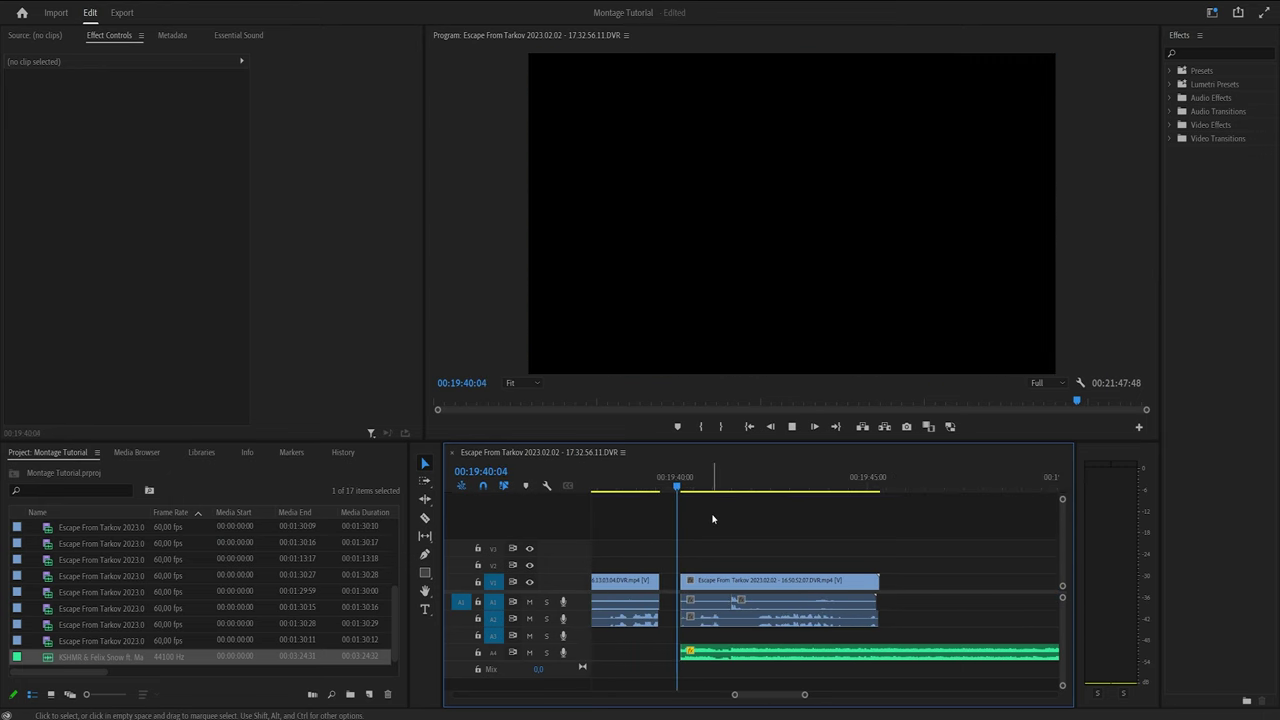
{"action": "key", "text": "space"}
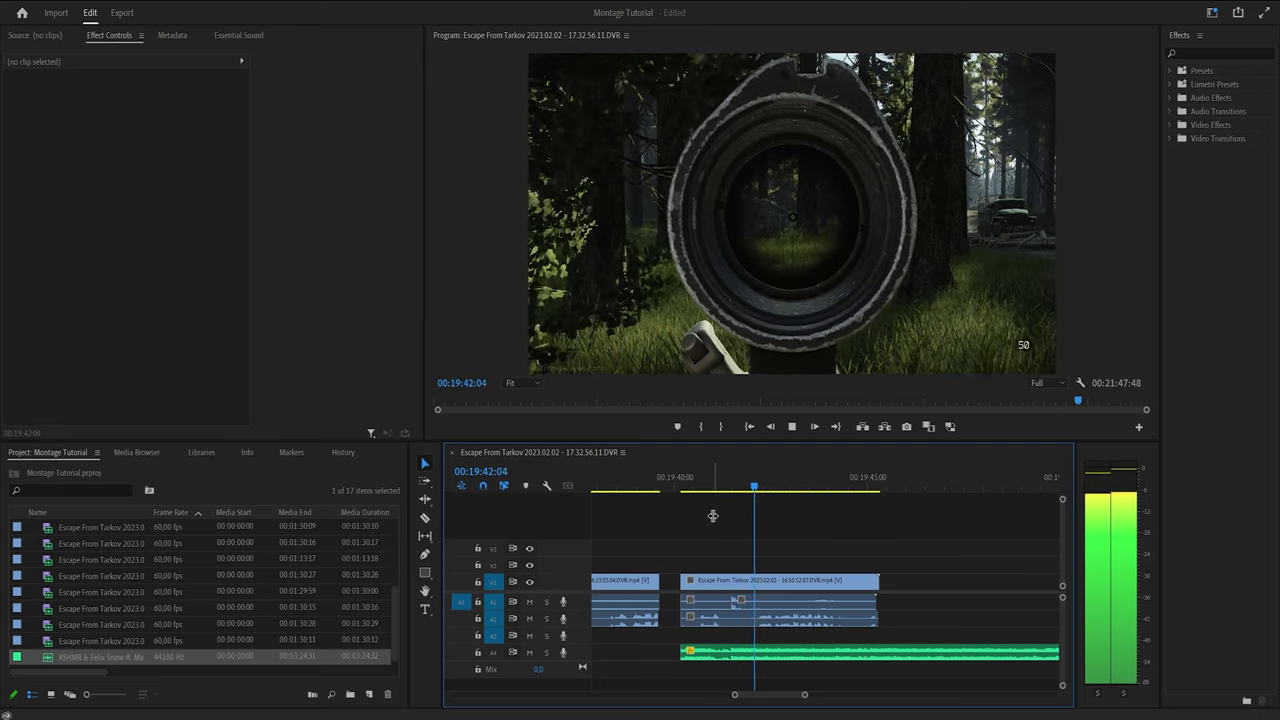
{"action": "key", "text": "space"}
{"action": "scroll", "coordinate": [690, 531], "scroll_direction": "up", "scroll_amount": 3}
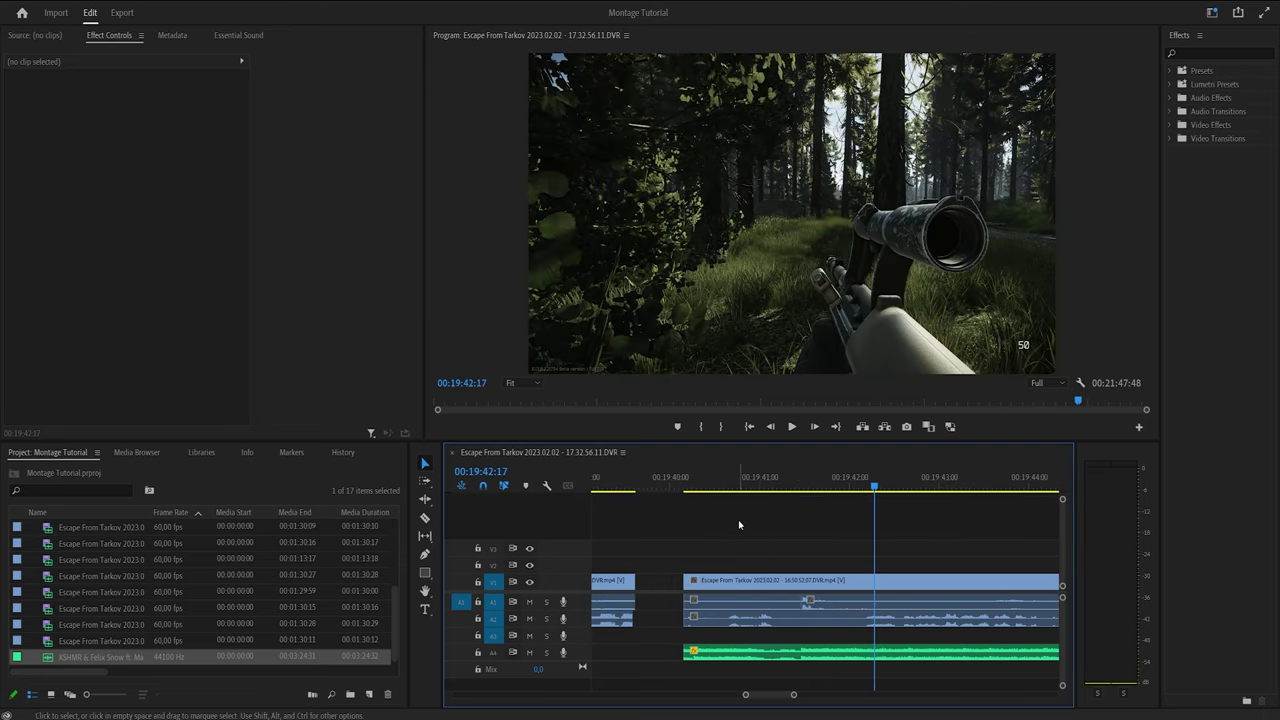
Step: Remove the song from A4, play the gameplay clip with only its own audio, and undo the removal
{"action": "left_click", "coordinate": [762, 650]}
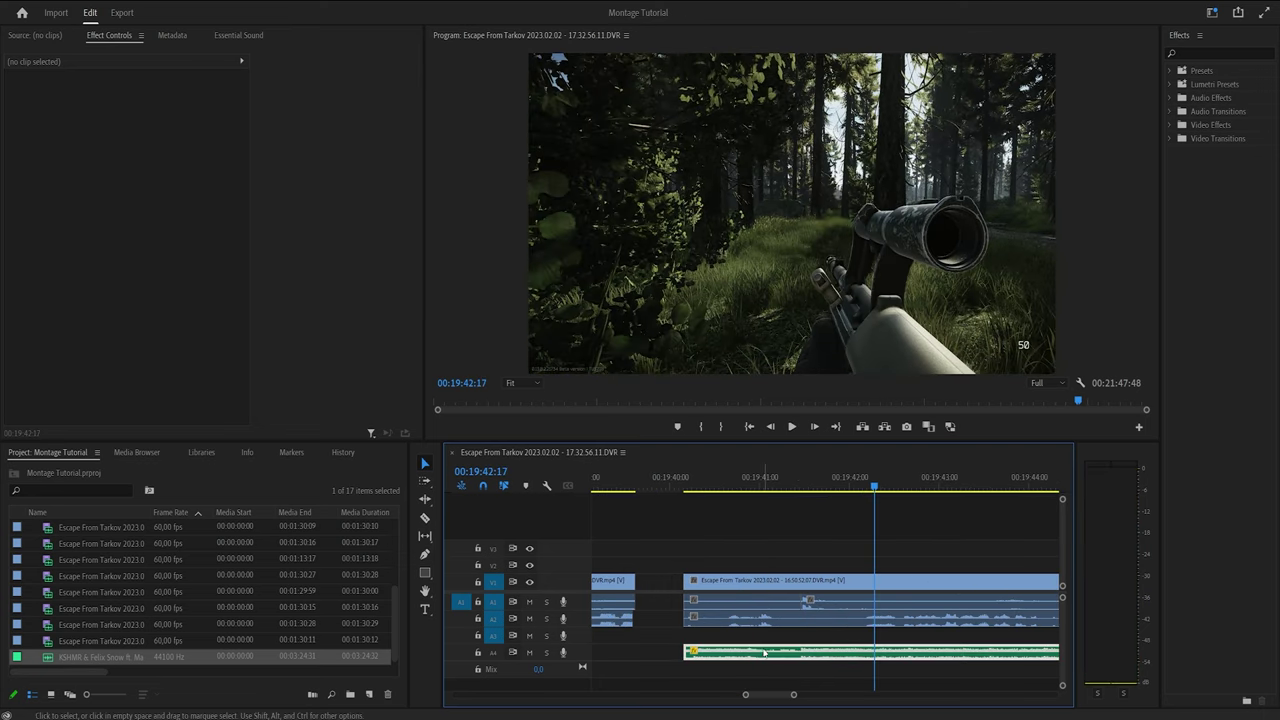
{"action": "key", "text": "Delete"}
{"action": "left_click", "coordinate": [693, 486]}
{"action": "key", "text": "space"}
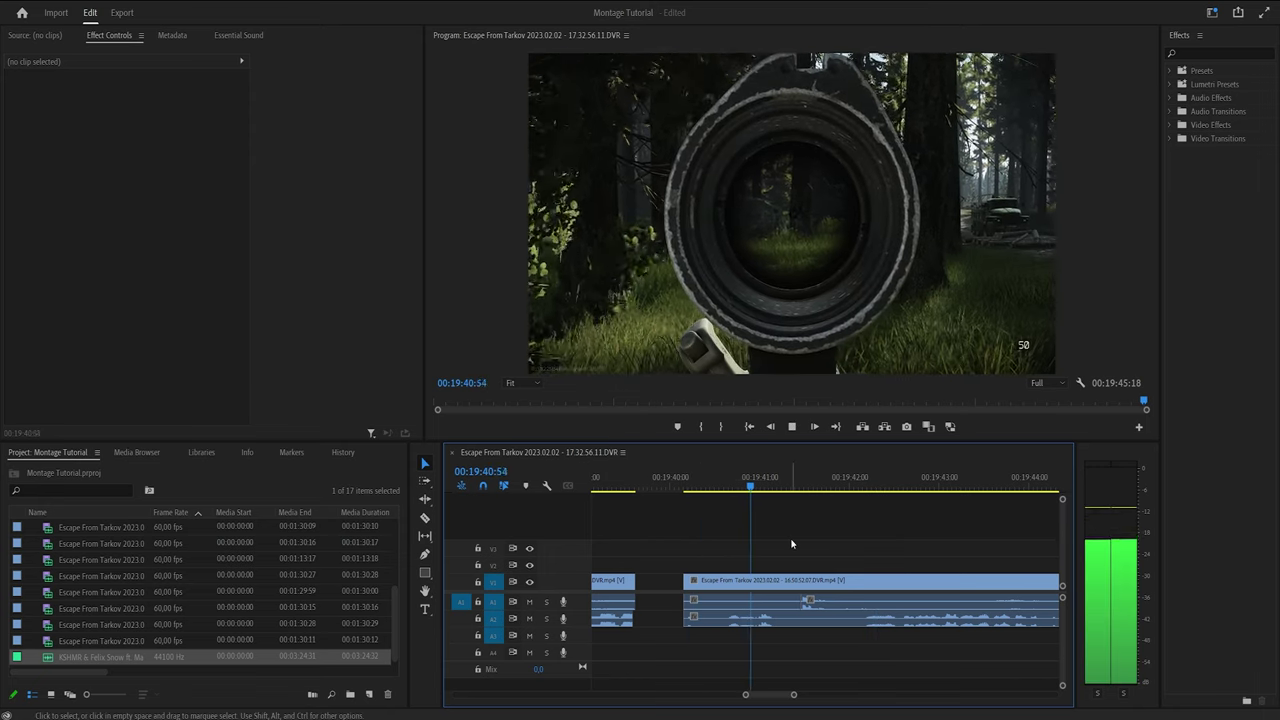
{"action": "key", "text": "space"}
{"action": "key", "text": "ctrl+z"}
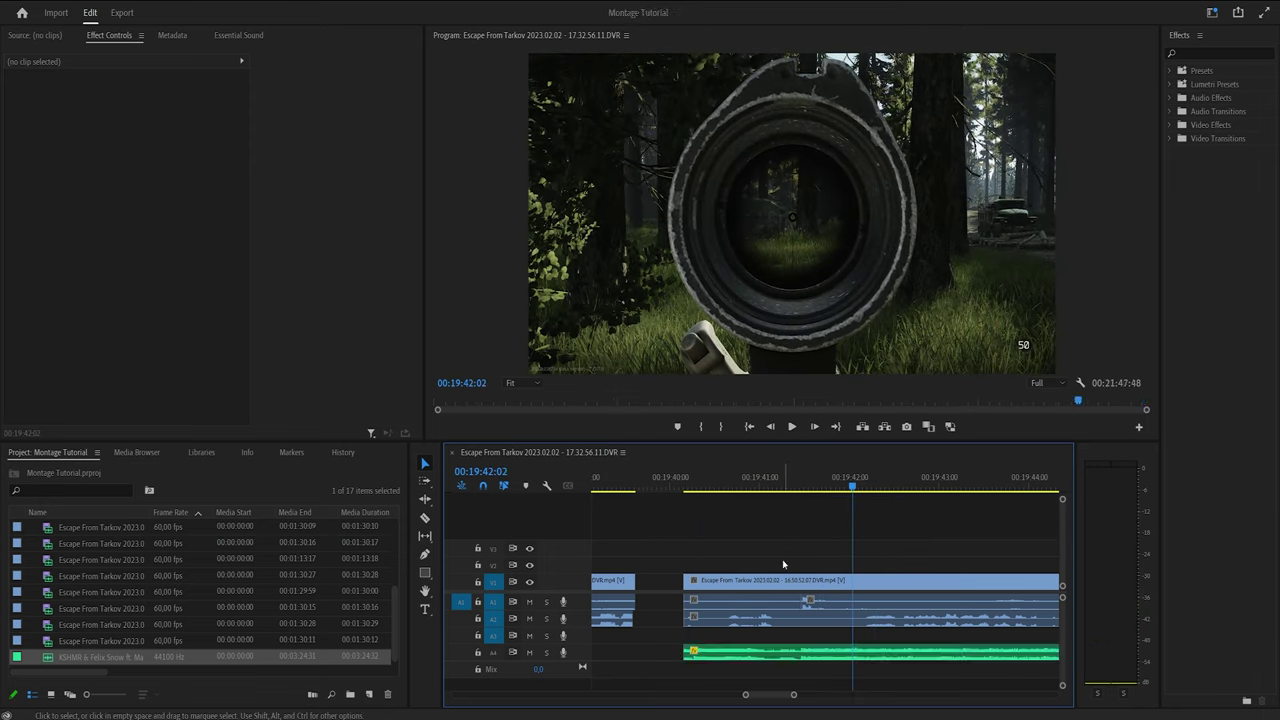
Step: Trim the start of the A2 audio to the gunshot near 00:19:41:27, play the result, and save the project
{"action": "left_click_drag", "start_coordinate": [687, 619], "coordinate": [800, 619]}
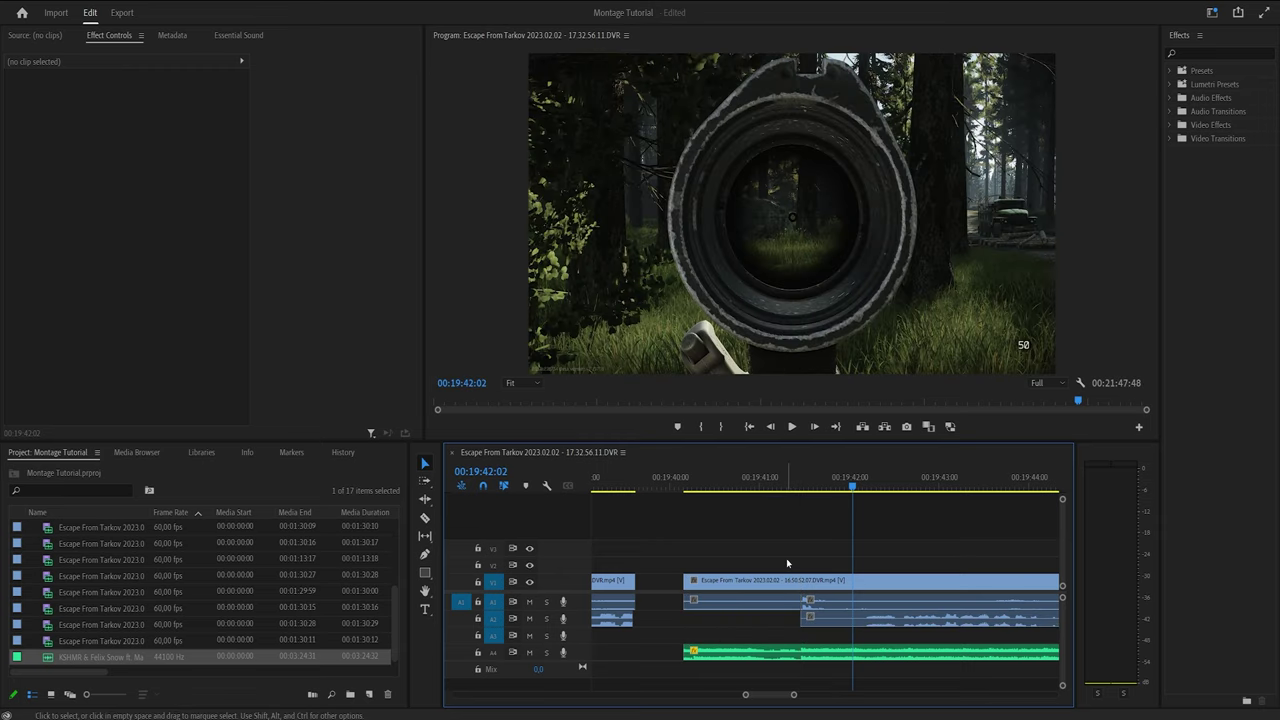
{"action": "key", "text": "Up"}
{"action": "key", "text": "space"}
{"action": "key", "text": "space"}
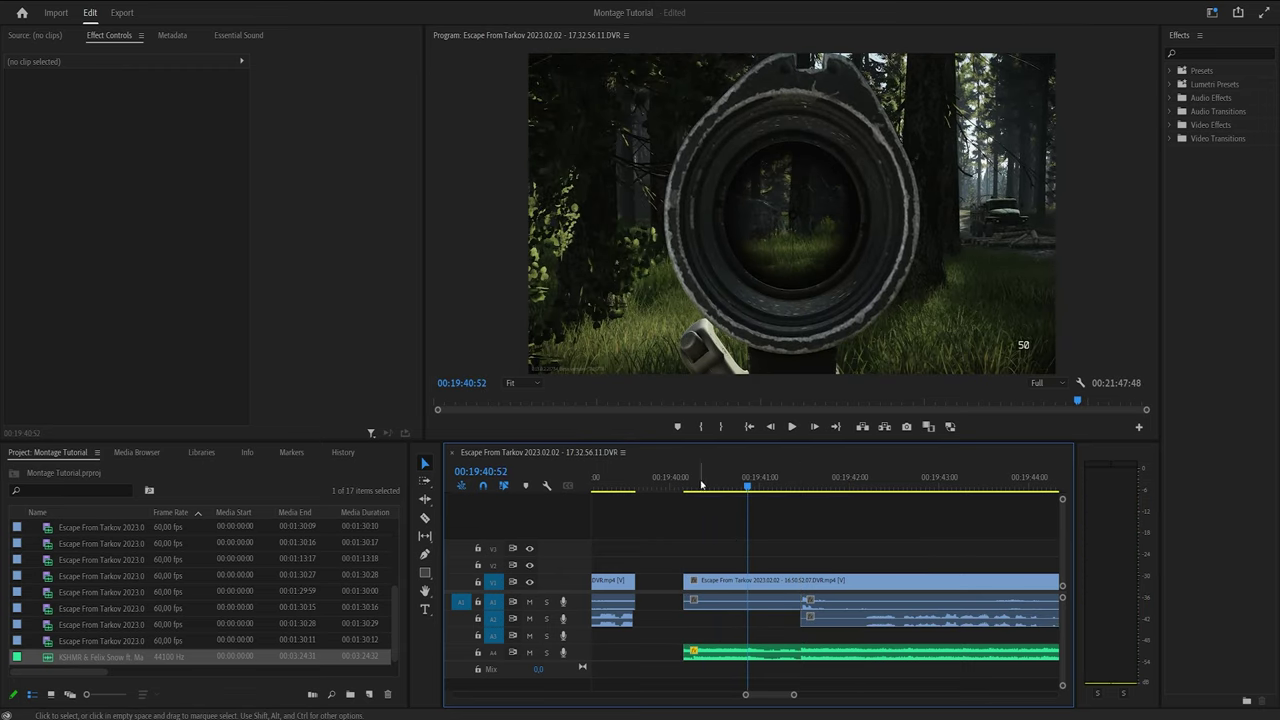
{"action": "left_click", "coordinate": [685, 486]}
{"action": "key", "text": "ctrl+s"}
Step: Enable Position and Scale keyframing for the gameplay clip at 00:19:40:09 and expand both properties' graphs
{"action": "left_click", "coordinate": [747, 585]}
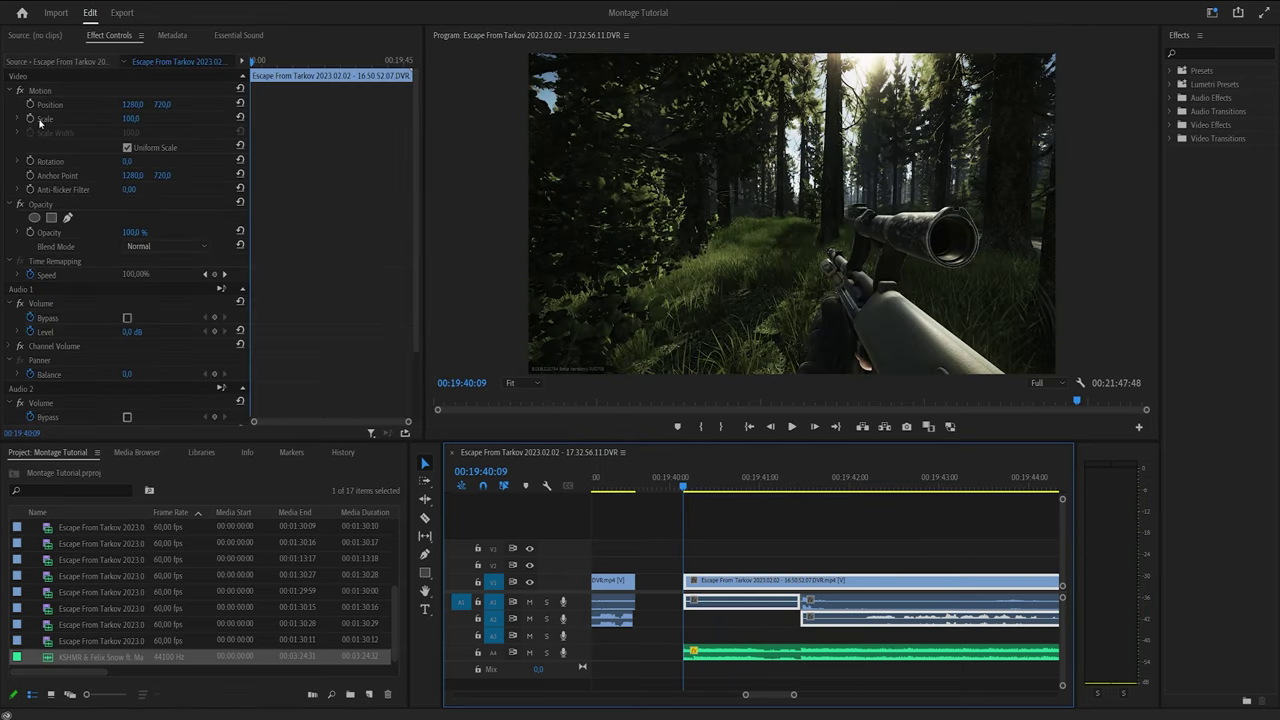
{"action": "left_click", "coordinate": [31, 119]}
{"action": "left_click", "coordinate": [31, 105]}
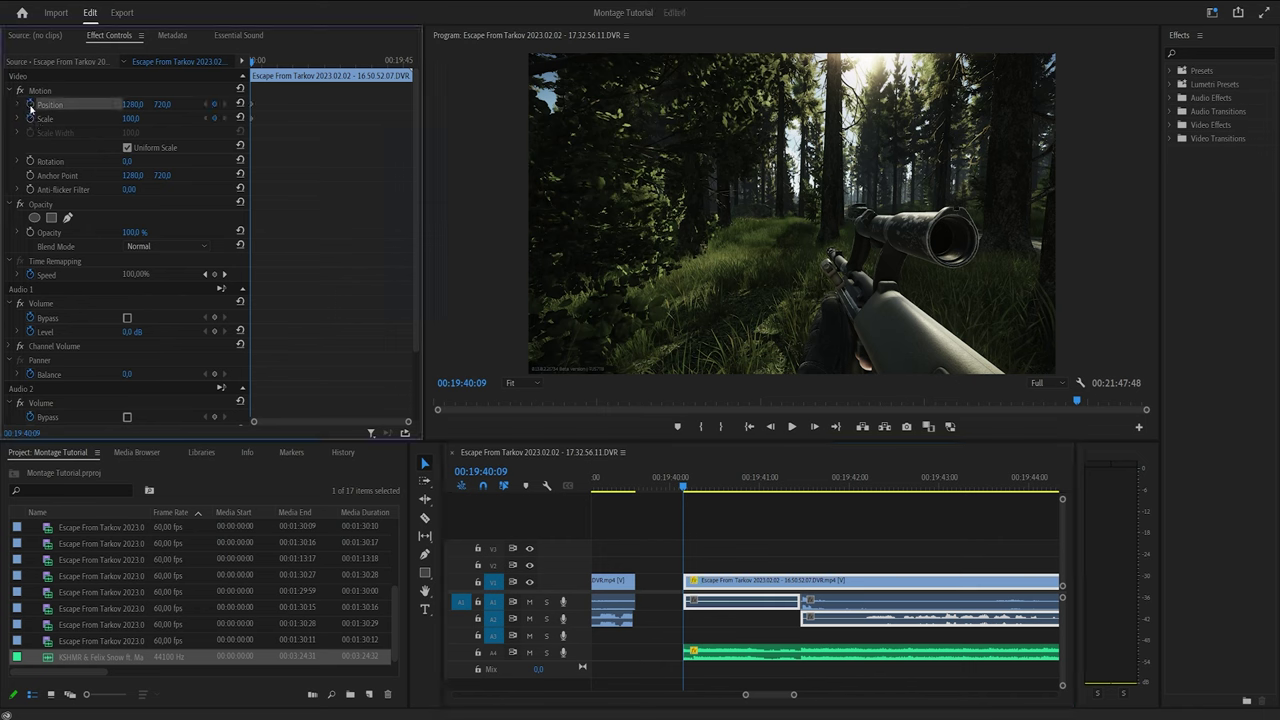
{"action": "left_click", "coordinate": [18, 118]}
{"action": "left_click", "coordinate": [18, 104]}
{"action": "left_click_drag", "start_coordinate": [408, 421], "coordinate": [361, 421]}
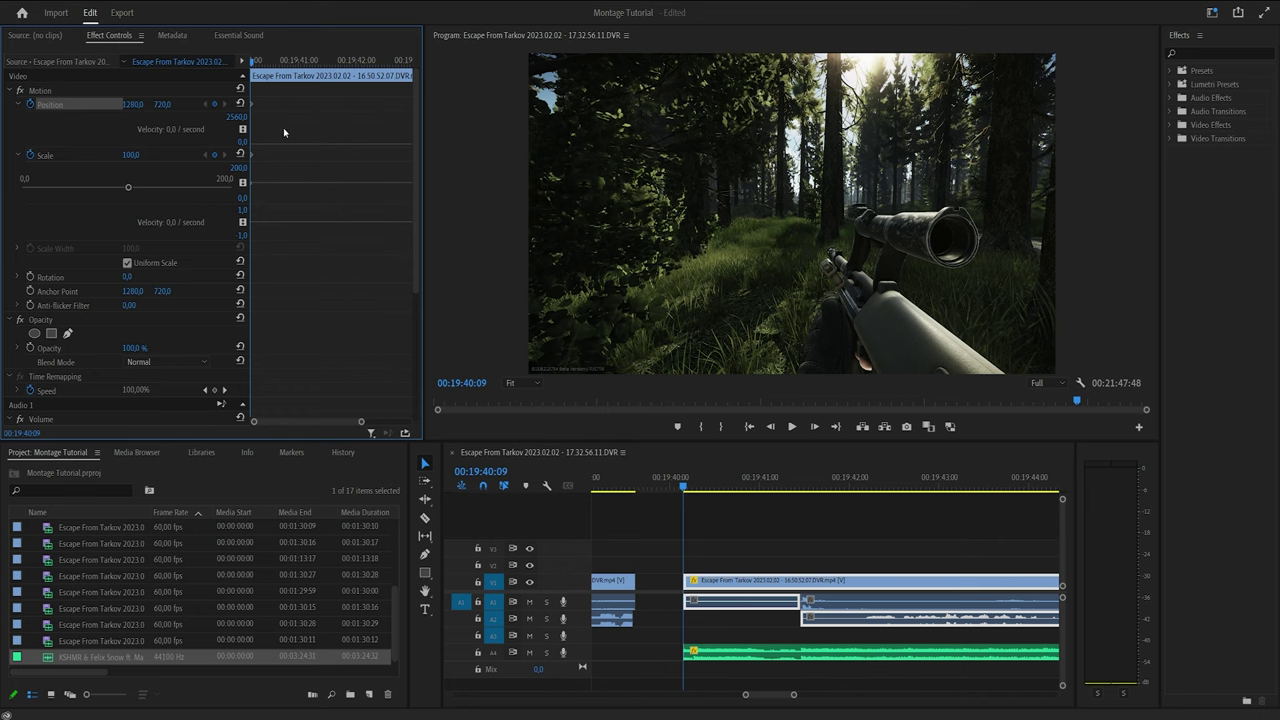
Step: Add a Scale keyframe of 165 at 00:19:40:45 and apply Ease In with a steep initial velocity curve
{"action": "key", "text": "space"}
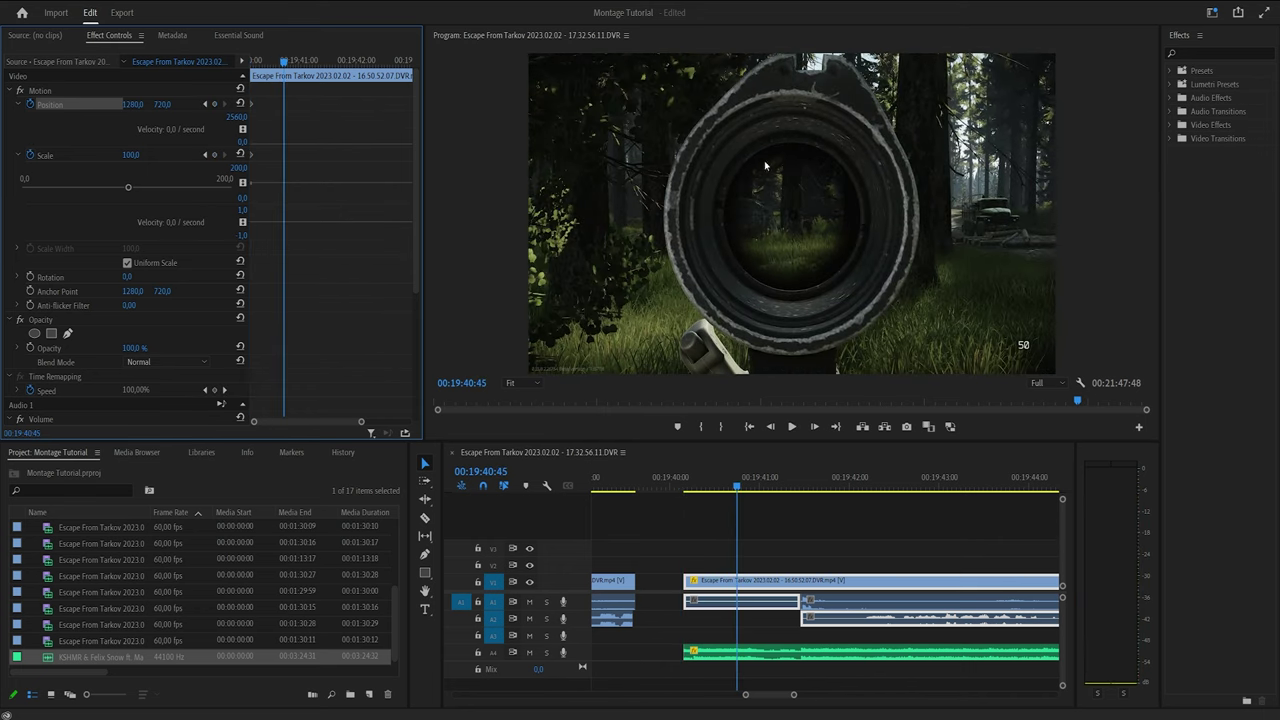
{"action": "left_click_drag", "start_coordinate": [138, 155], "coordinate": [203, 155]}
{"action": "right_click", "coordinate": [284, 157]}
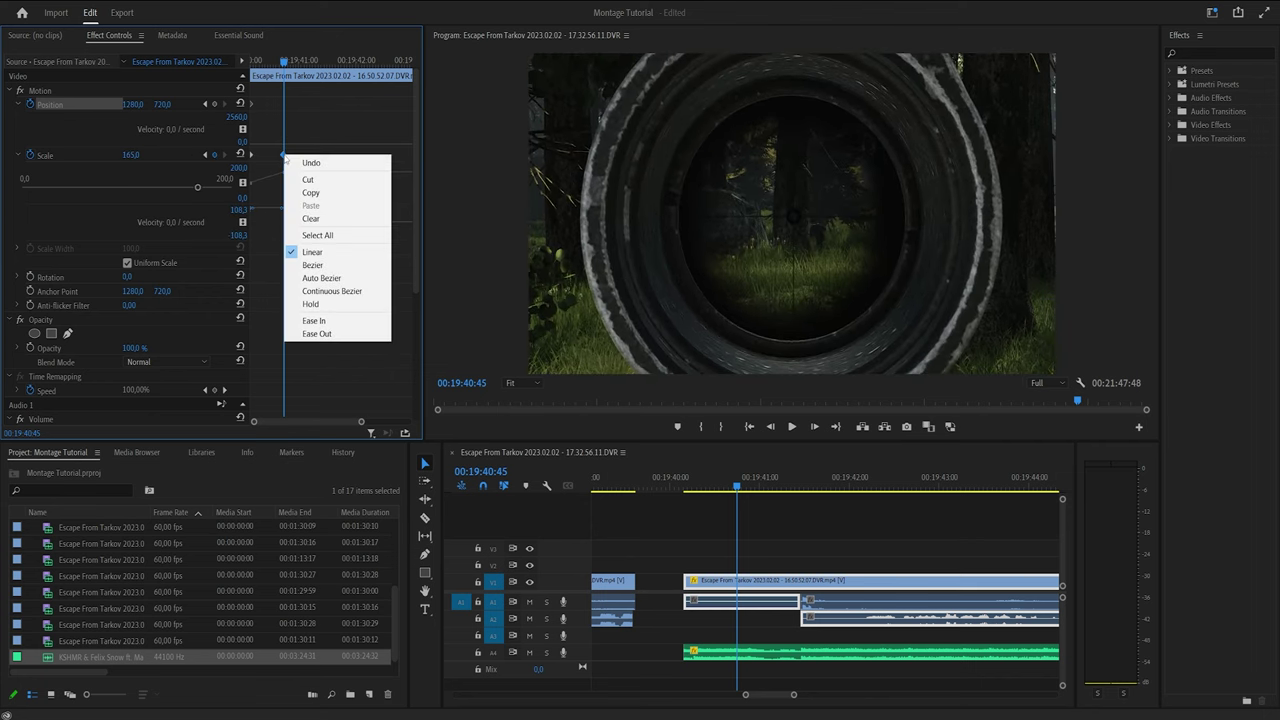
{"action": "left_click", "coordinate": [314, 321]}
{"action": "left_click_drag", "start_coordinate": [280, 225], "coordinate": [246, 221]}
Step: Play the eased zoom-in from the clip's start at 00:19:40:09 up to the gunshot
{"action": "left_click_drag", "start_coordinate": [284, 62], "coordinate": [251, 62]}
{"action": "key", "text": "space"}
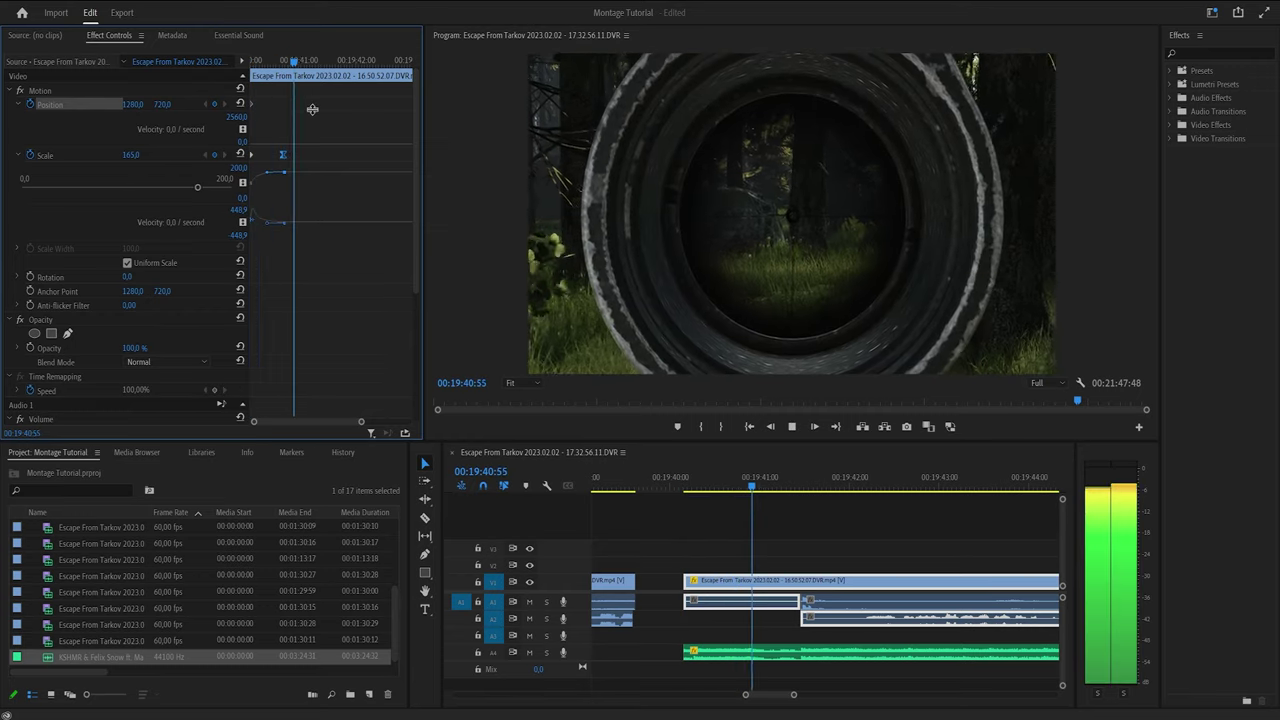
{"action": "left_click", "coordinate": [252, 65]}
{"action": "mouse_move", "coordinate": [252, 65]}
{"action": "left_mouse_down"}
{"action": "mouse_move", "coordinate": [263, 65]}
{"action": "mouse_move", "coordinate": [250, 66]}
{"action": "left_mouse_up"}
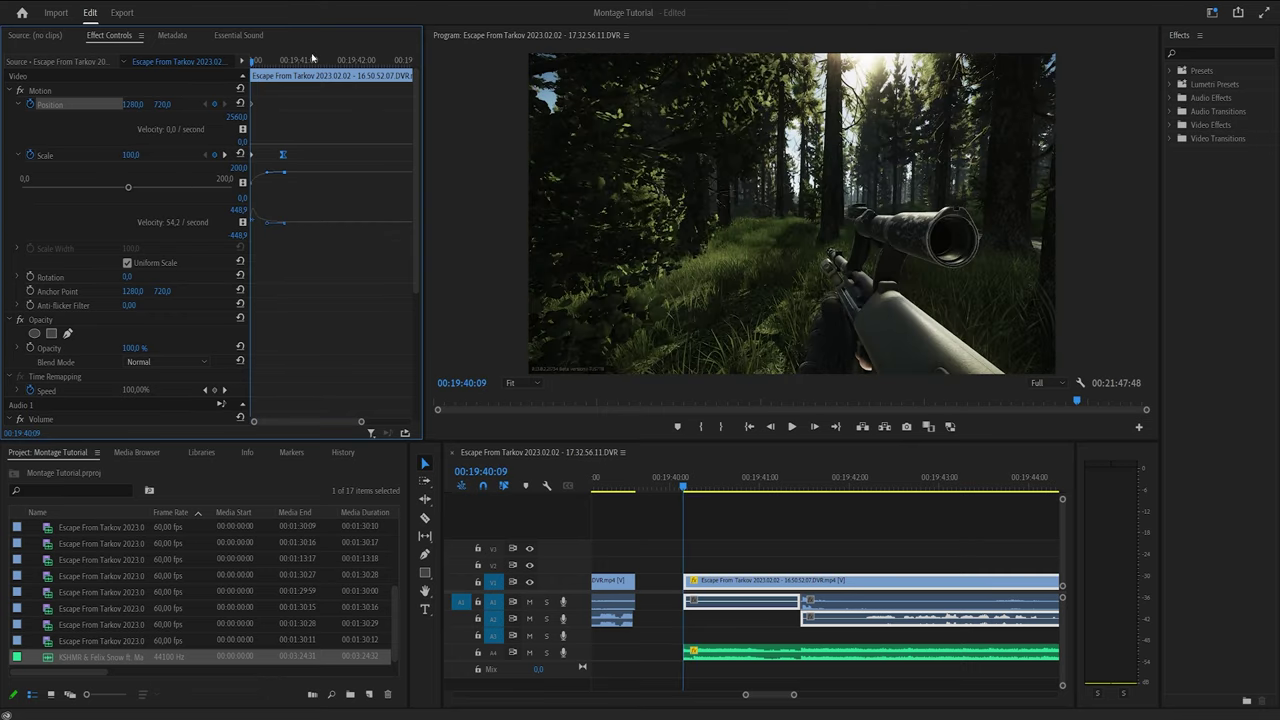
{"action": "key", "text": "space"}
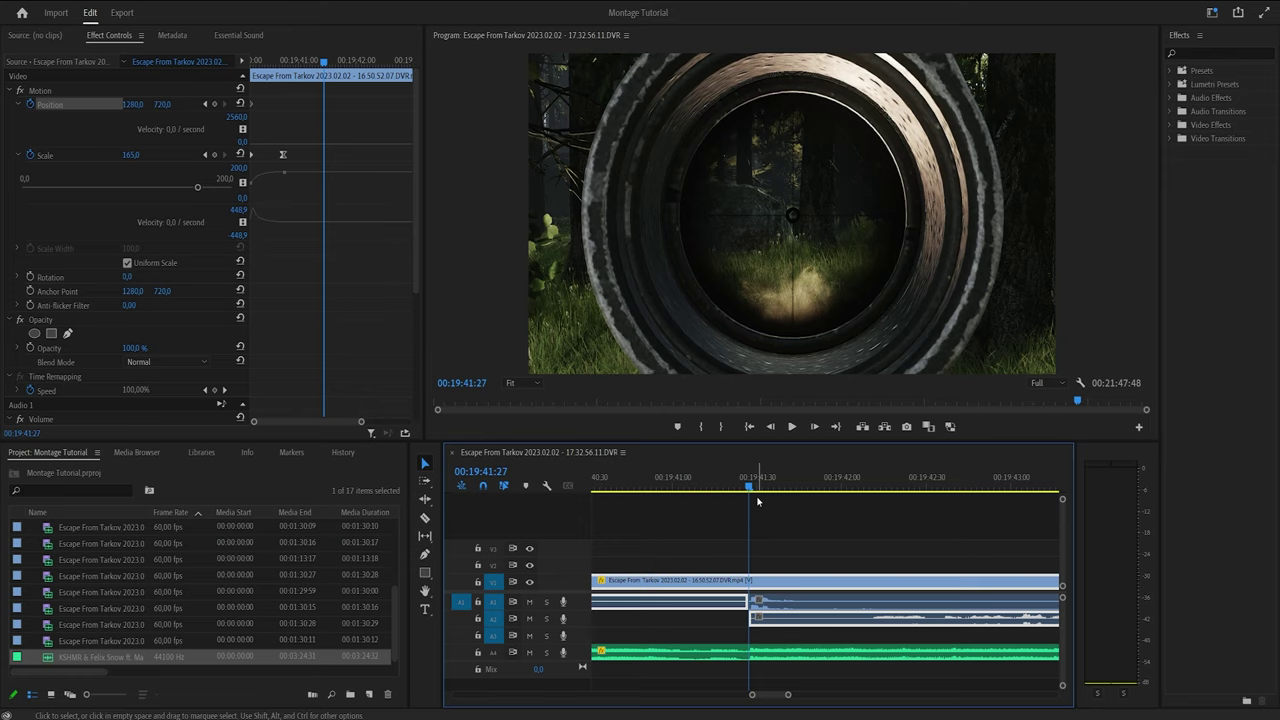
Step: Add a Scale keyframe of 165 at the gunshot at 00:19:41:27, try 930 and undo it, and save the project
{"action": "left_click", "coordinate": [214, 154]}
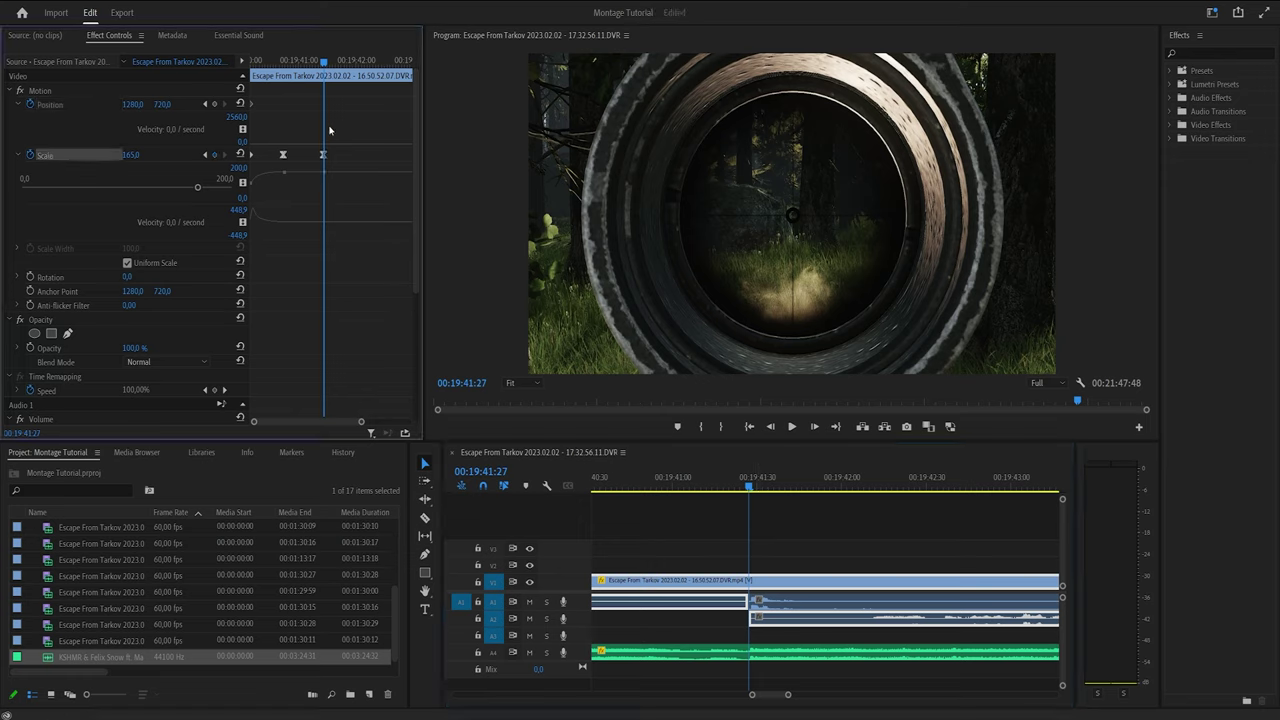
{"action": "left_click_drag", "start_coordinate": [130, 154], "coordinate": [202, 163]}
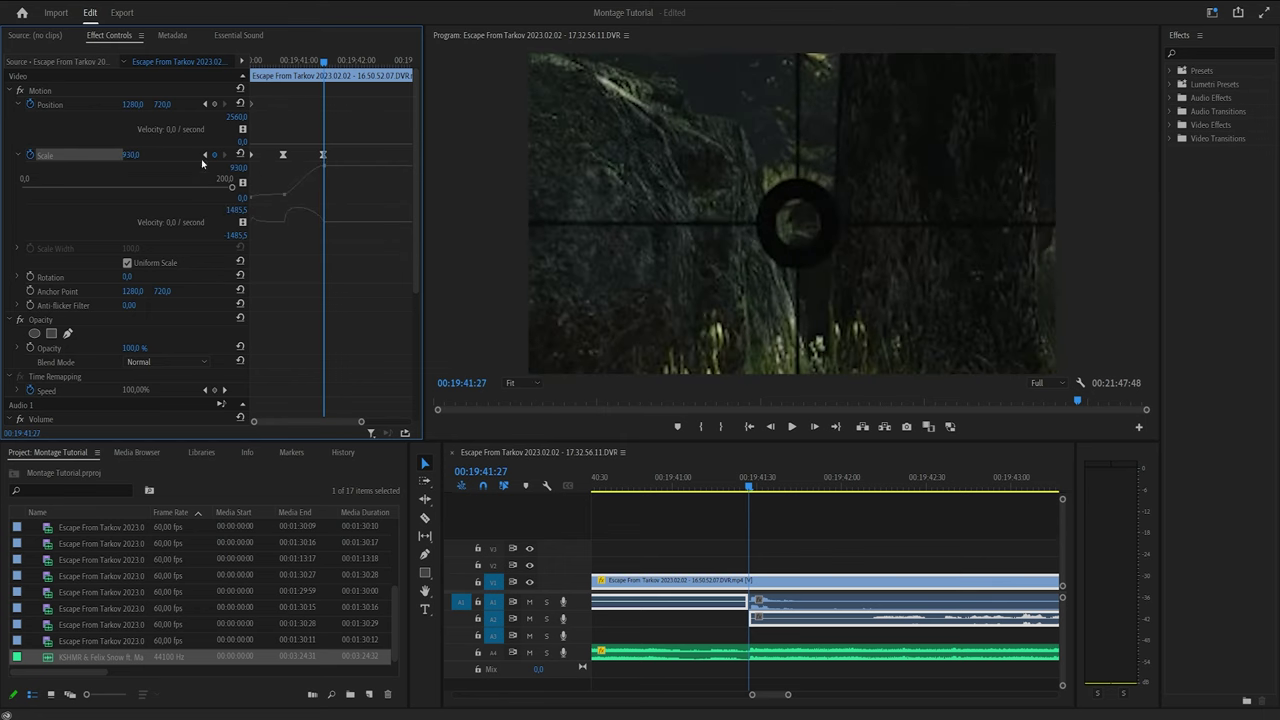
{"action": "key", "text": "ctrl+z"}
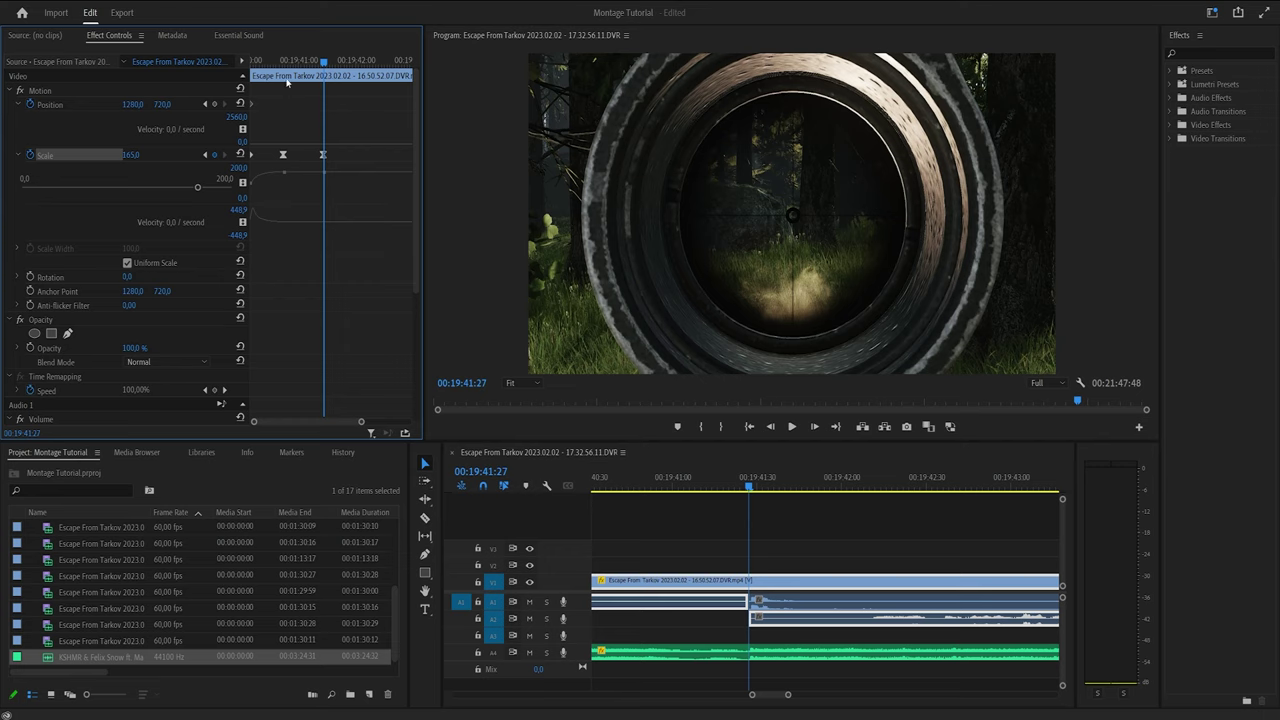
{"action": "key", "text": "ctrl+s"}
Step: Add a Scale keyframe of 100 at 00:19:41:39, twelve frames after the gunshot
{"action": "key", "text": "Right"}
{"action": "key", "text": "Right"}
{"action": "key", "text": "Right"}
{"action": "key", "text": "Right"}
{"action": "key", "text": "Right"}
{"action": "key", "text": "Right"}
{"action": "key", "text": "Right"}
{"action": "key", "text": "Right"}
{"action": "key", "text": "Right"}
{"action": "key", "text": "Right"}
{"action": "key", "text": "Right"}
{"action": "key", "text": "Right"}
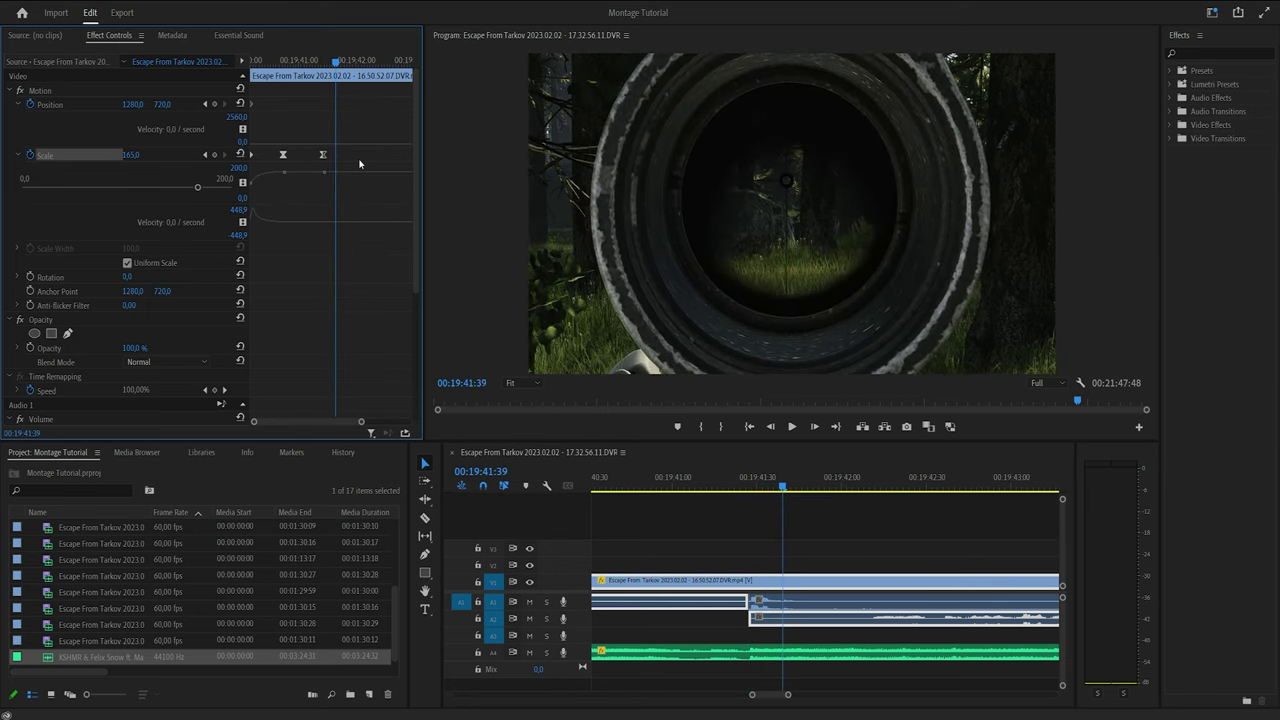
{"action": "left_click", "coordinate": [145, 155]}
{"action": "type", "text": "100"}
{"action": "key", "text": "Return"}
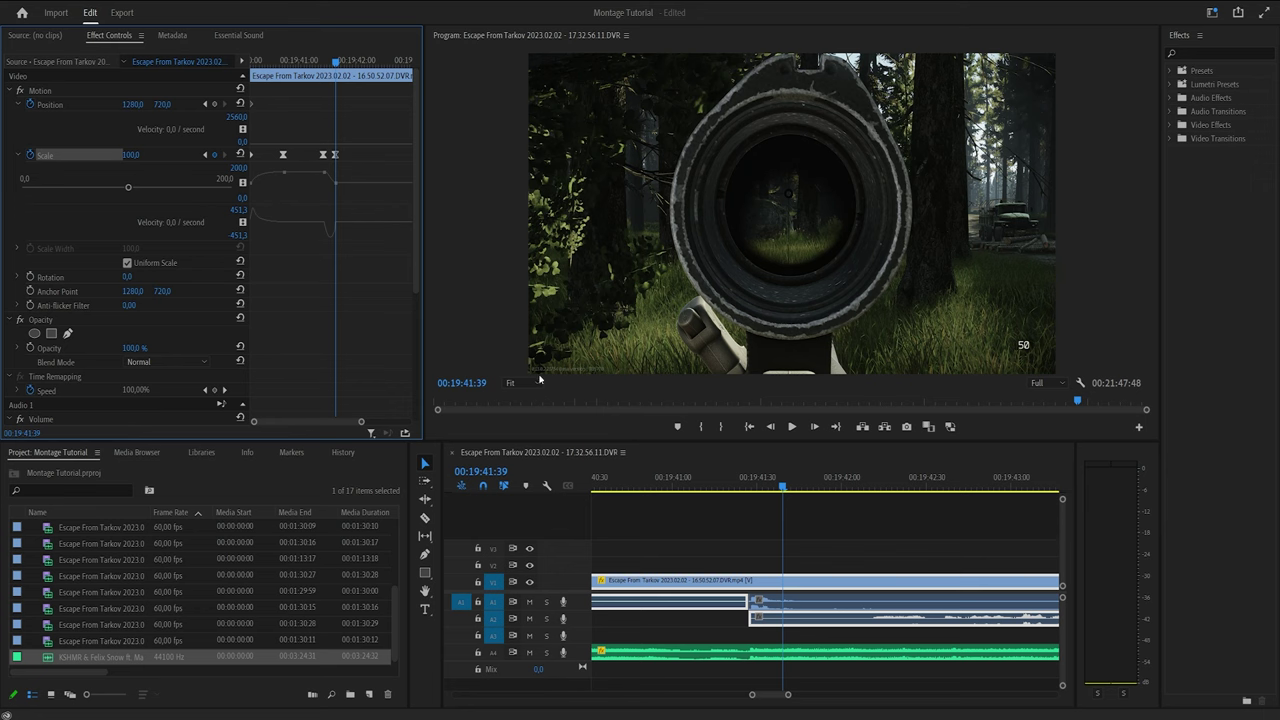
Step: Raise the Scale keyframe at 00:19:41:39 to 116.5, ease it with a sharper initial zoom-out curve, and save the project
{"action": "left_click_drag", "start_coordinate": [140, 157], "coordinate": [167, 157]}
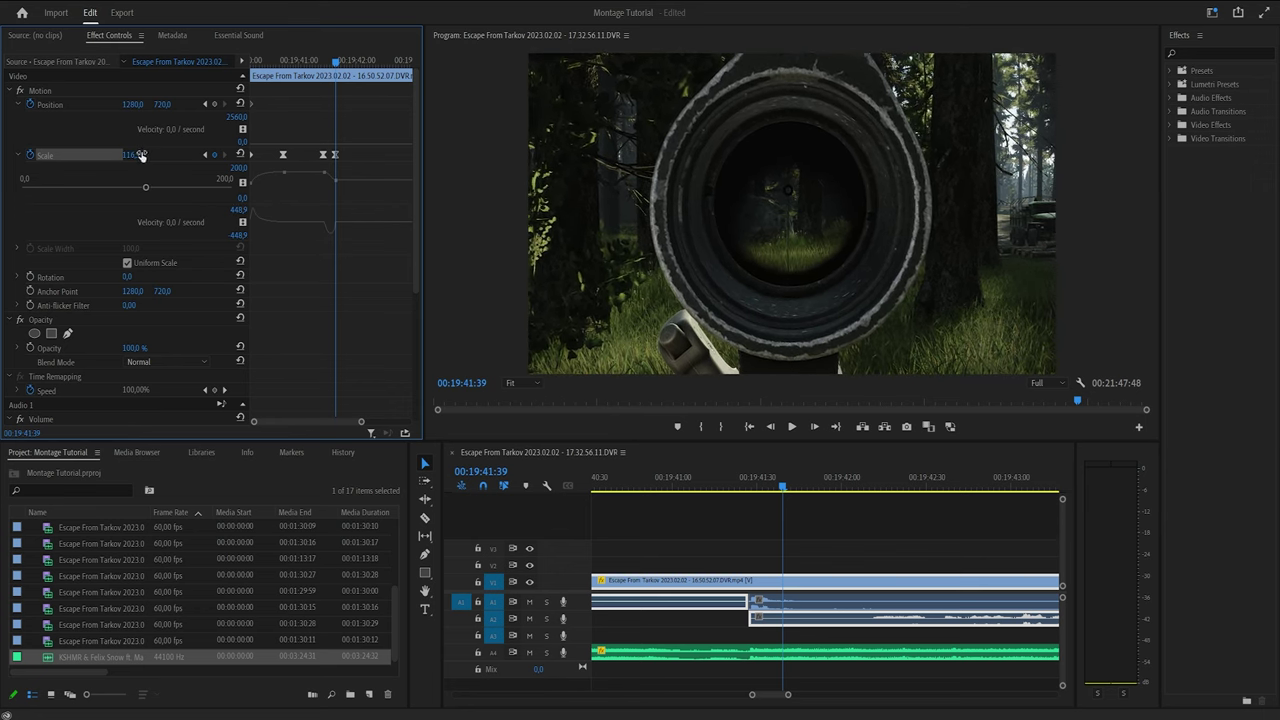
{"action": "key", "text": "ctrl+s"}
{"action": "right_click", "coordinate": [338, 156]}
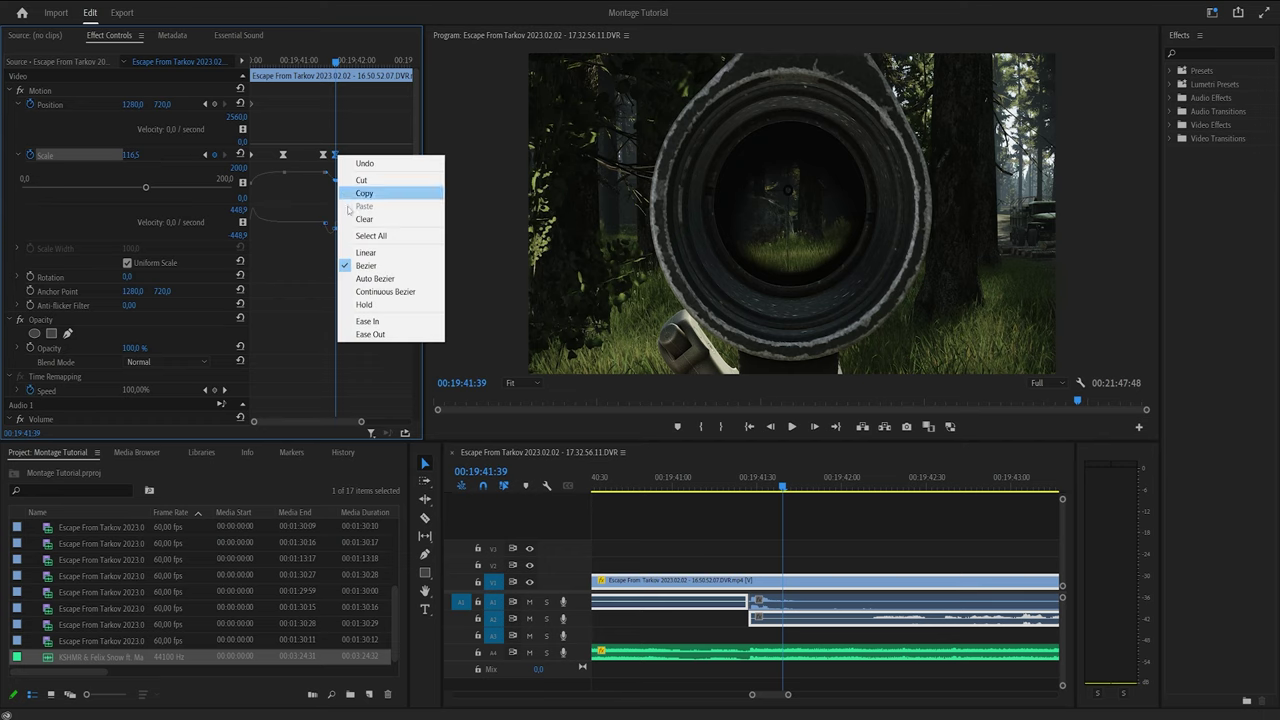
{"action": "left_click", "coordinate": [375, 331]}
{"action": "left_click_drag", "start_coordinate": [329, 183], "coordinate": [320, 187]}
{"action": "key", "text": "ctrl+s"}
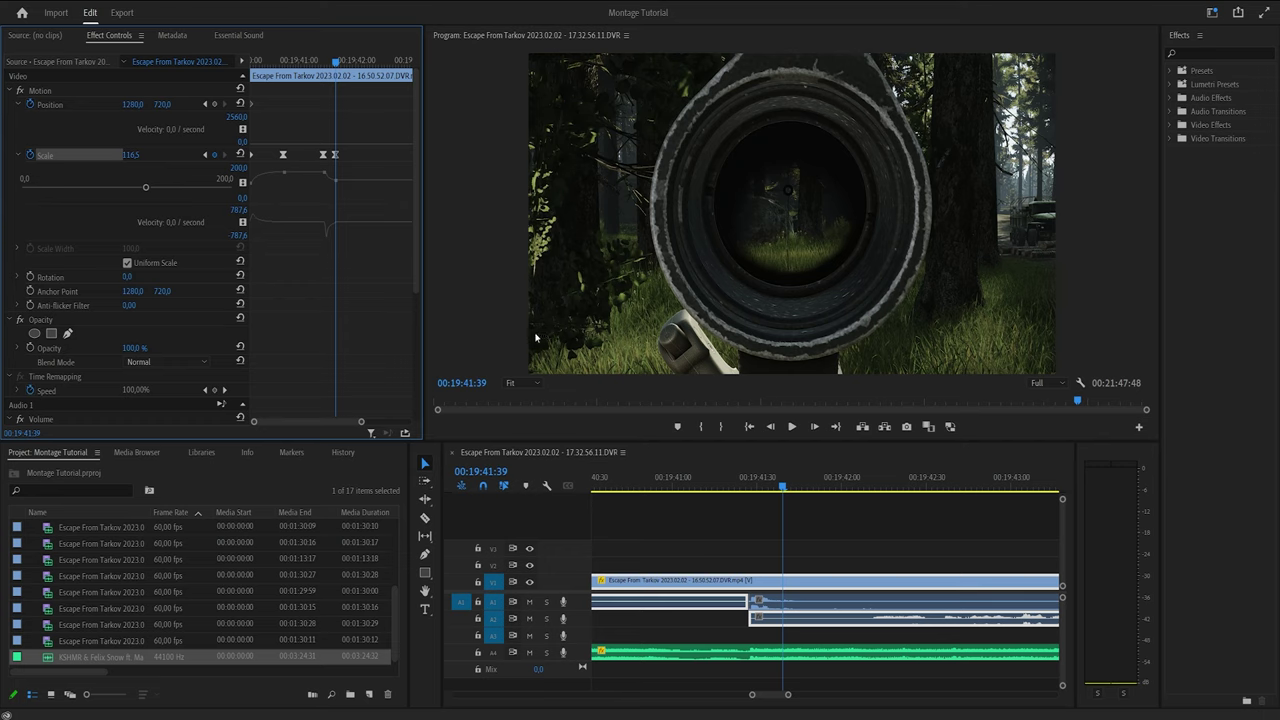
Step: Play the zoom-out from the gunshot at 00:19:41:27 to check its easing
{"action": "left_click", "coordinate": [324, 62]}
{"action": "key", "text": "space"}
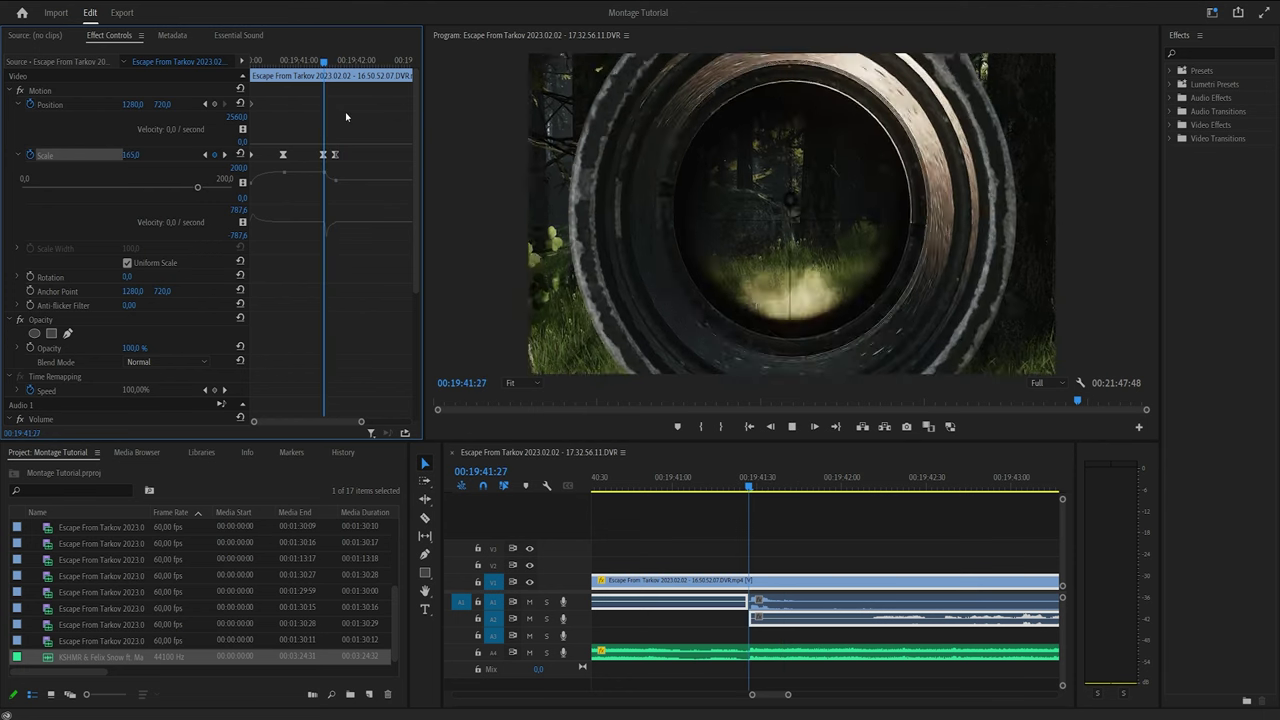
{"action": "key", "text": "space"}
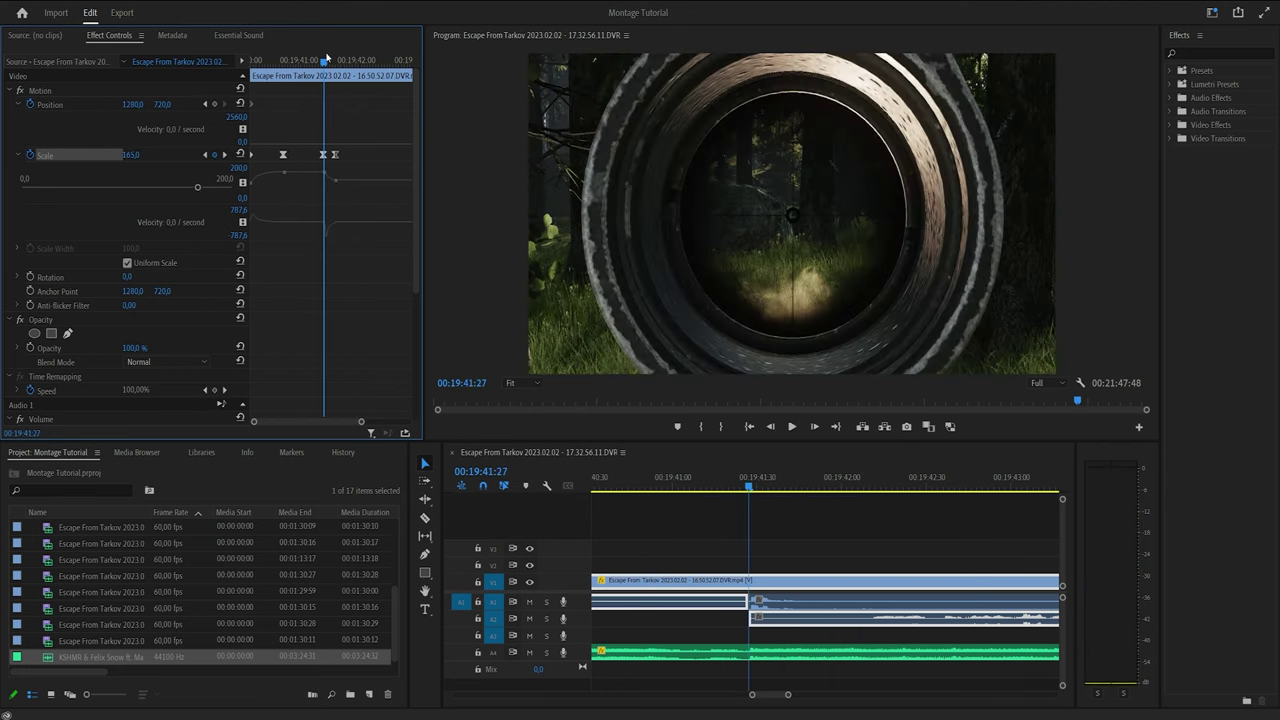
Step: Raise the Scale keyframes at 00:19:40:45 and 00:19:41:27 to 235 and play the zoom from the clip's start
{"action": "left_click", "coordinate": [283, 62]}
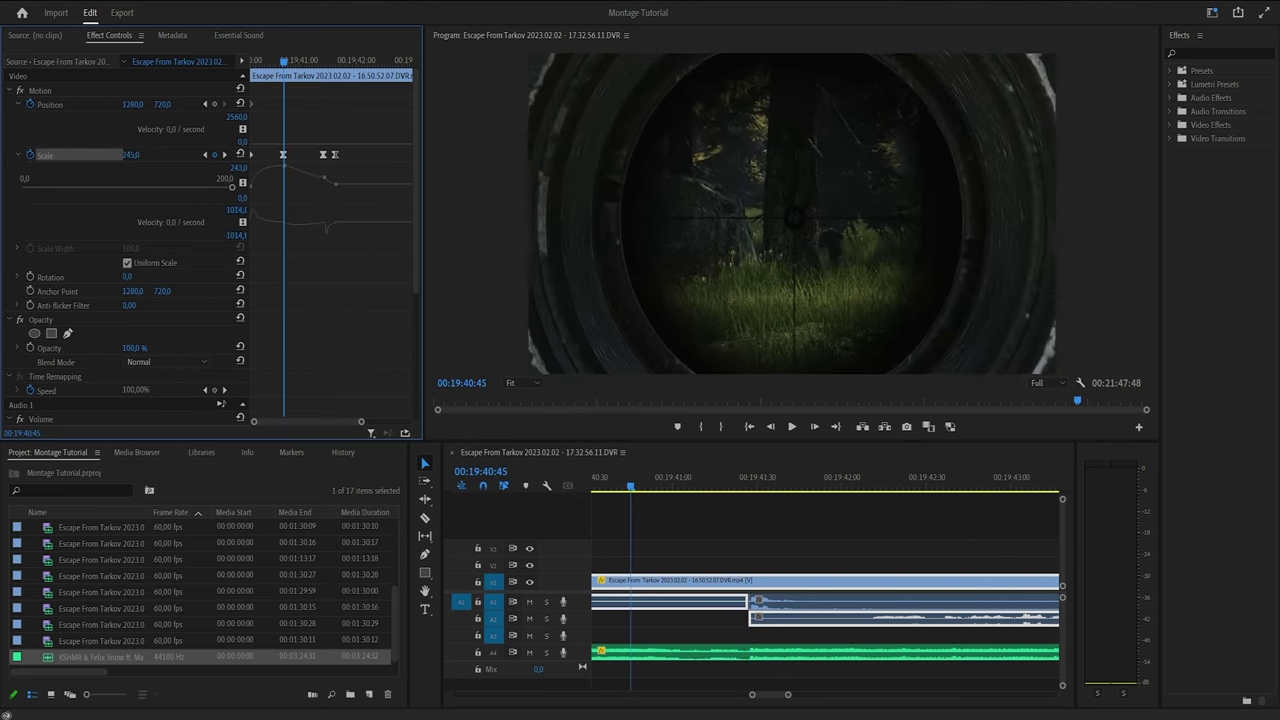
{"action": "left_click", "coordinate": [324, 61]}
{"action": "left_click_drag", "start_coordinate": [325, 57], "coordinate": [240, 62]}
{"action": "key", "text": "space"}
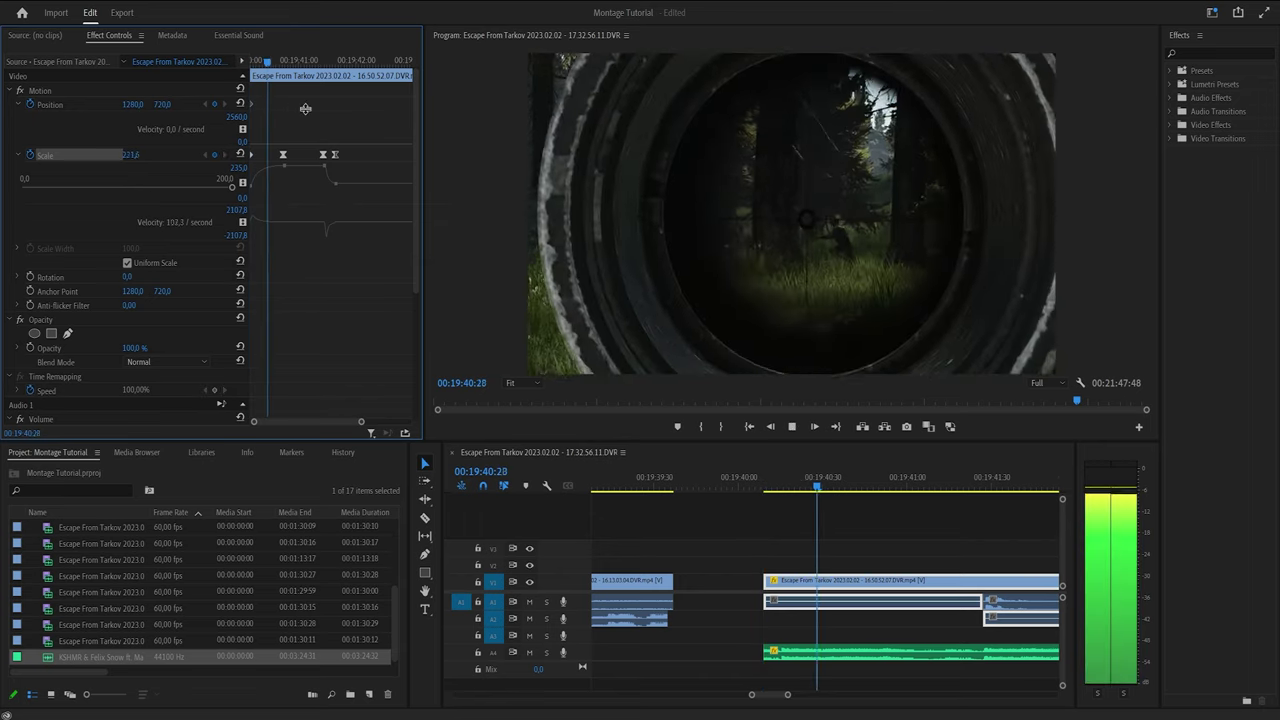
{"action": "key", "text": "space"}
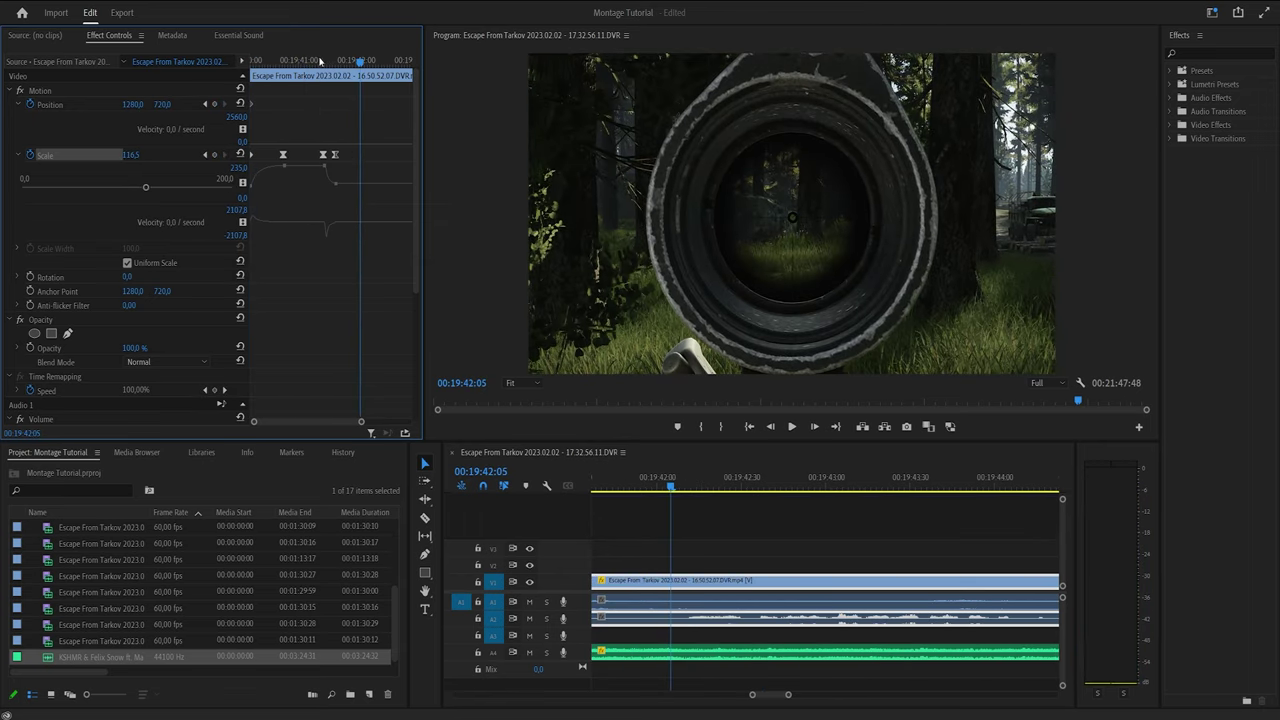
Step: Move the final Scale keyframe earlier to 00:19:41:35, play the faster zoom-out, and save the project
{"action": "left_click", "coordinate": [322, 62]}
{"action": "left_click_drag", "start_coordinate": [361, 420], "coordinate": [356, 421]}
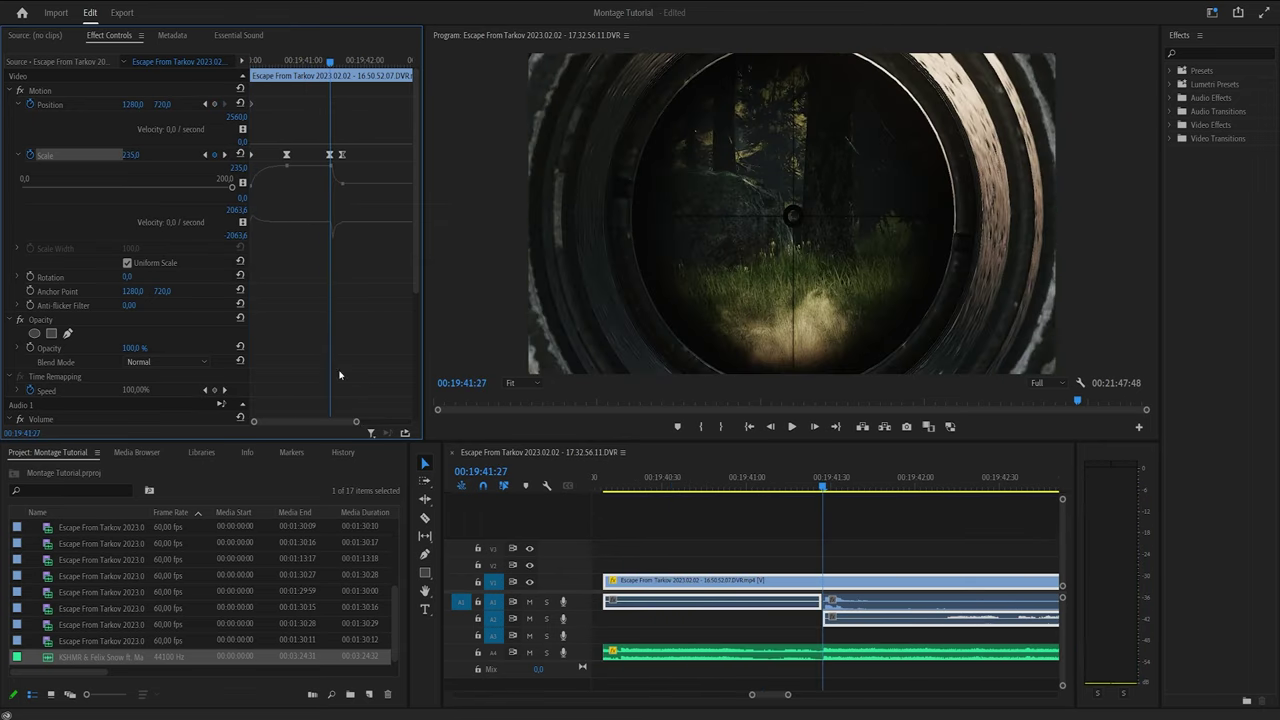
{"action": "left_click_drag", "start_coordinate": [341, 156], "coordinate": [338, 156]}
{"action": "left_click", "coordinate": [361, 155]}
{"action": "key", "text": "space"}
{"action": "key", "text": "space"}
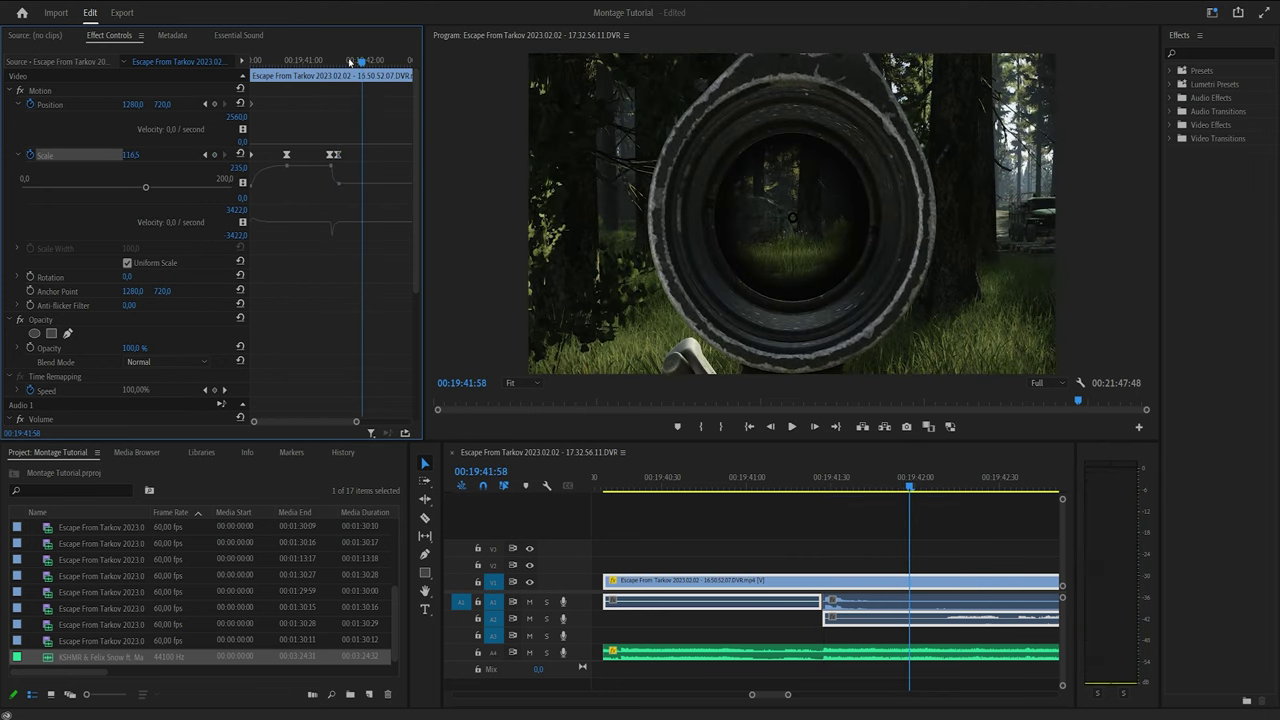
{"action": "left_click", "coordinate": [340, 58]}
{"action": "key", "text": "ctrl+s"}
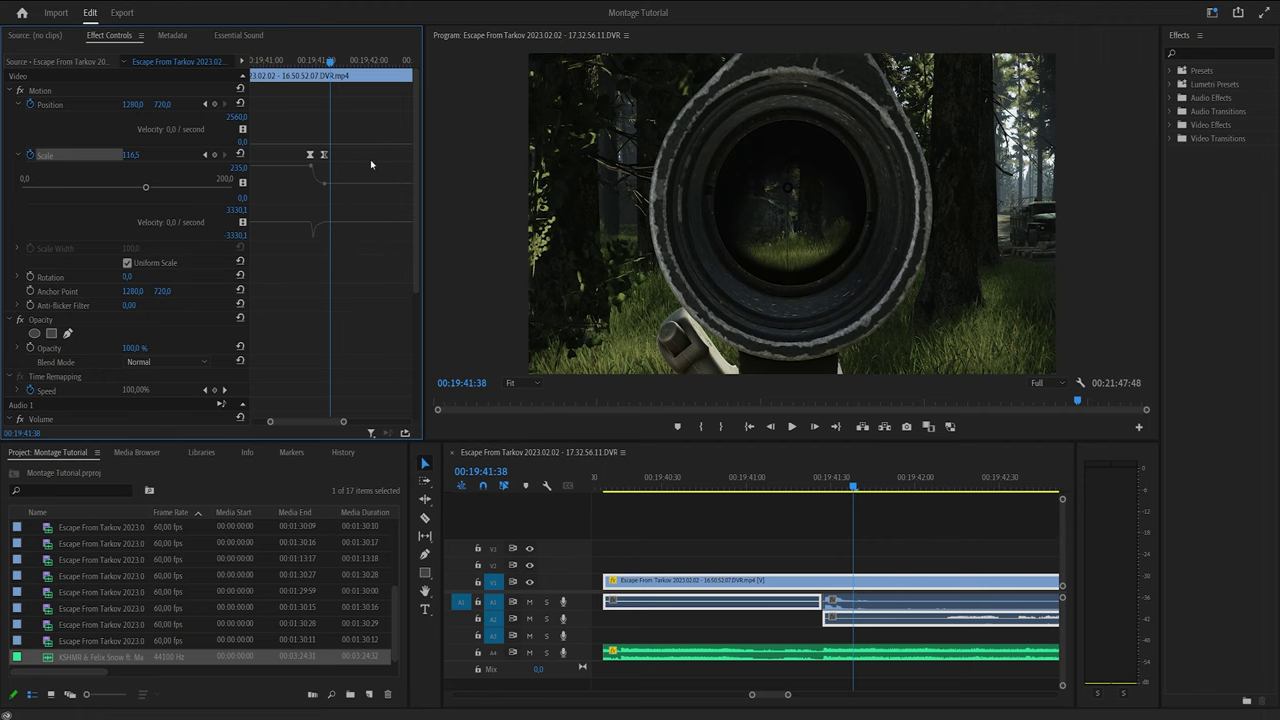
Step: Add a 116.5 Scale keyframe at 00:19:41:38, lower the one at 00:19:41:35 to 100, and play the zoom-out
{"action": "left_click", "coordinate": [215, 157]}
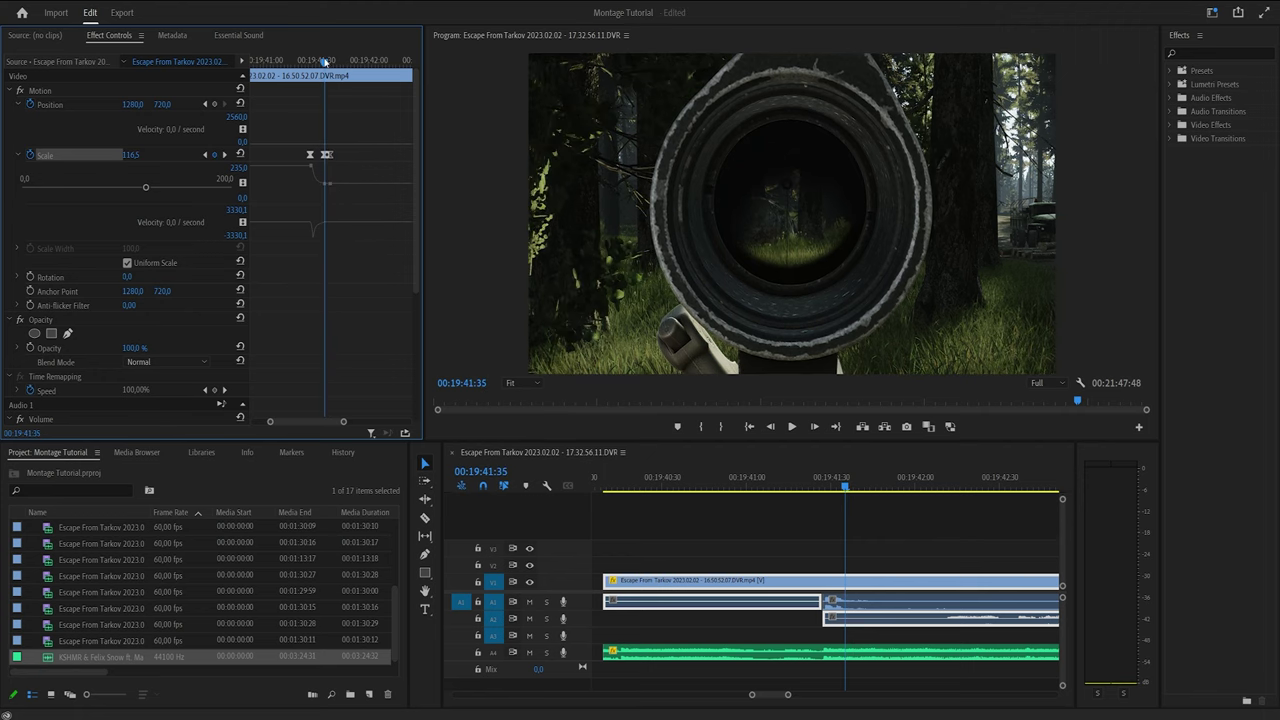
{"action": "left_click_drag", "start_coordinate": [327, 62], "coordinate": [323, 61]}
{"action": "left_click_drag", "start_coordinate": [131, 155], "coordinate": [125, 155]}
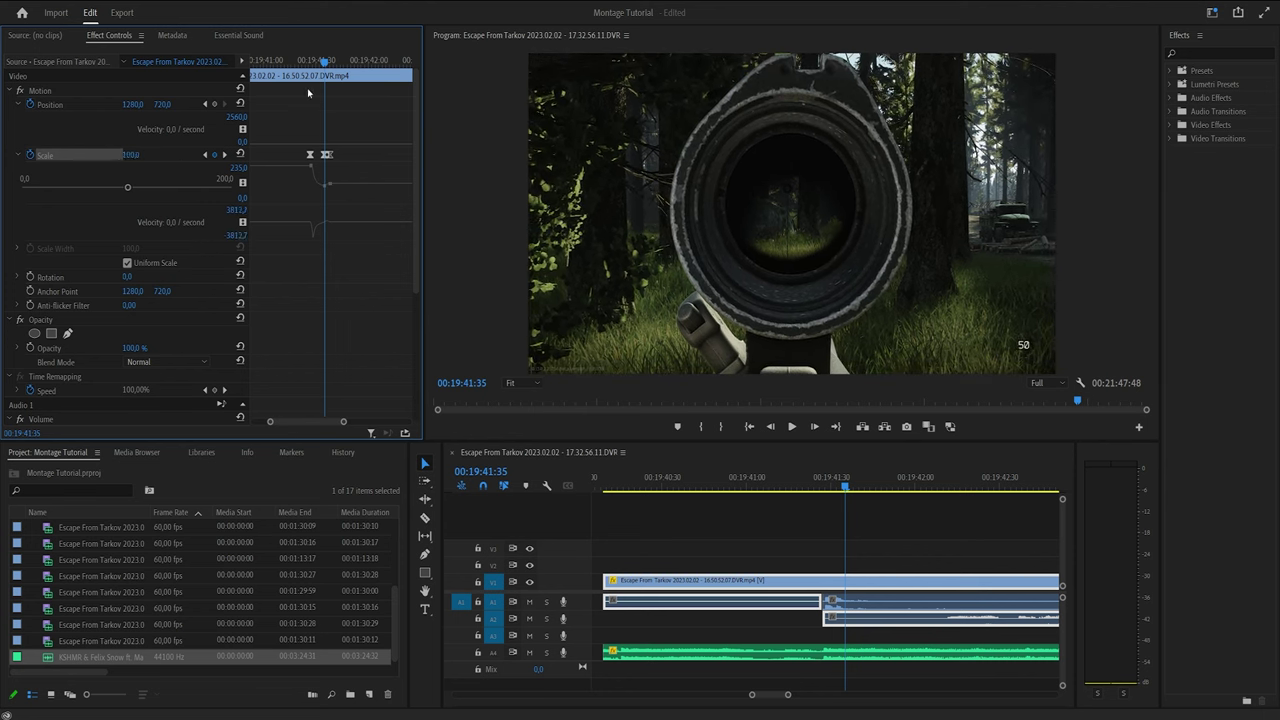
{"action": "left_click", "coordinate": [310, 61]}
{"action": "key", "text": "space"}
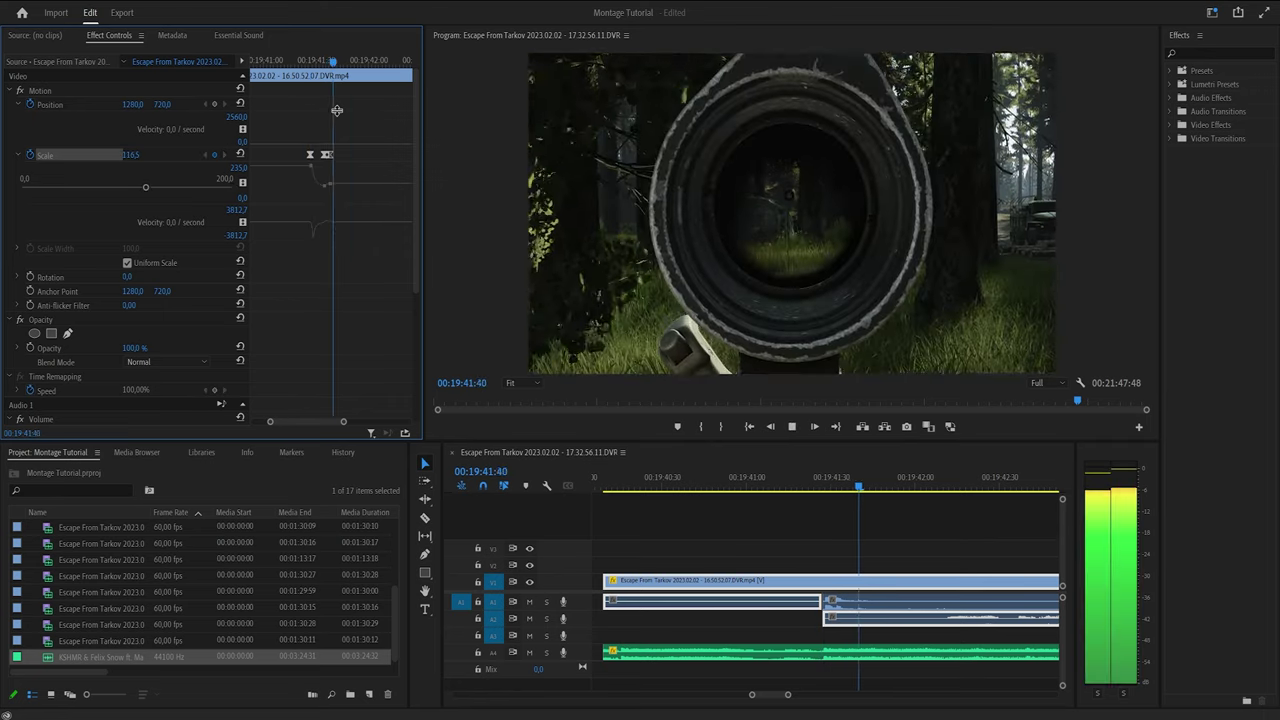
{"action": "key", "text": "space"}
Step: Move the last Scale keyframe to 00:19:41:40 and play the zoom from just before the gunshot
{"action": "mouse_move", "coordinate": [324, 62]}
{"action": "left_mouse_down"}
{"action": "mouse_move", "coordinate": [304, 62]}
{"action": "mouse_move", "coordinate": [333, 61]}
{"action": "left_mouse_up"}
{"action": "mouse_move", "coordinate": [326, 423]}
{"action": "left_mouse_down"}
{"action": "mouse_move", "coordinate": [351, 424]}
{"action": "mouse_move", "coordinate": [338, 423]}
{"action": "left_mouse_up"}
{"action": "left_click", "coordinate": [328, 156]}
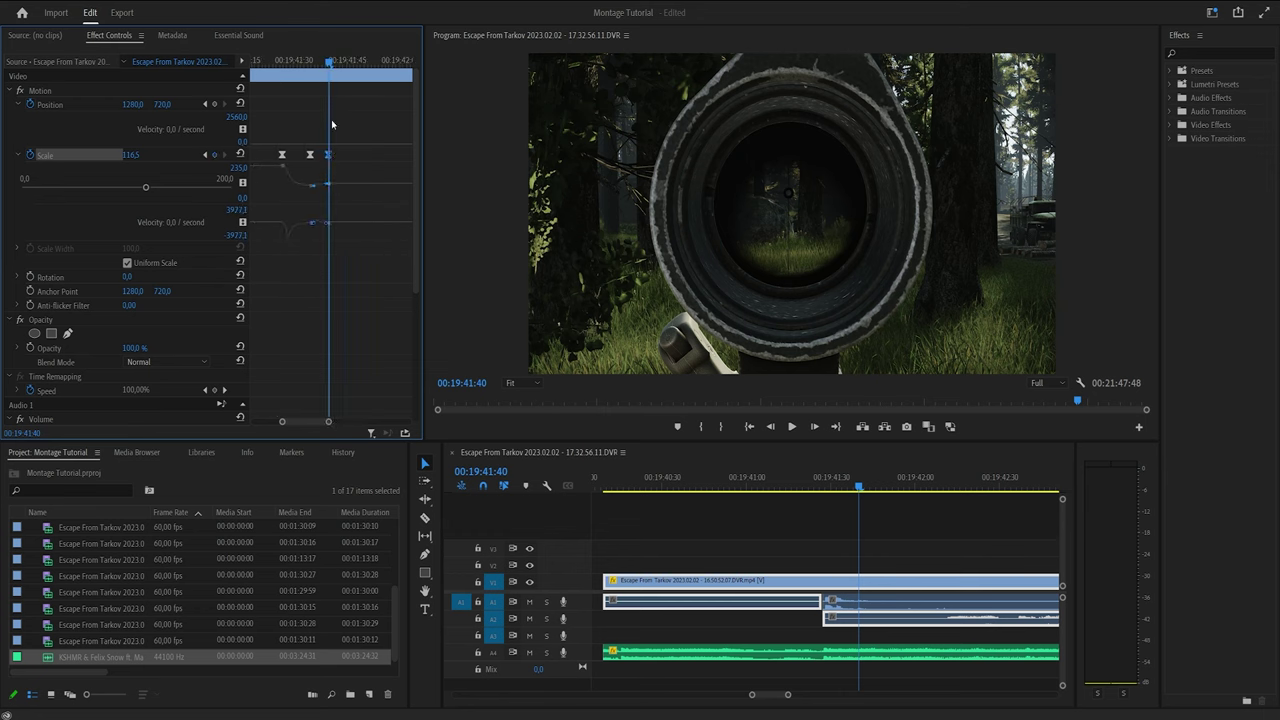
{"action": "left_click_drag", "start_coordinate": [329, 62], "coordinate": [272, 63]}
{"action": "key", "text": "space"}
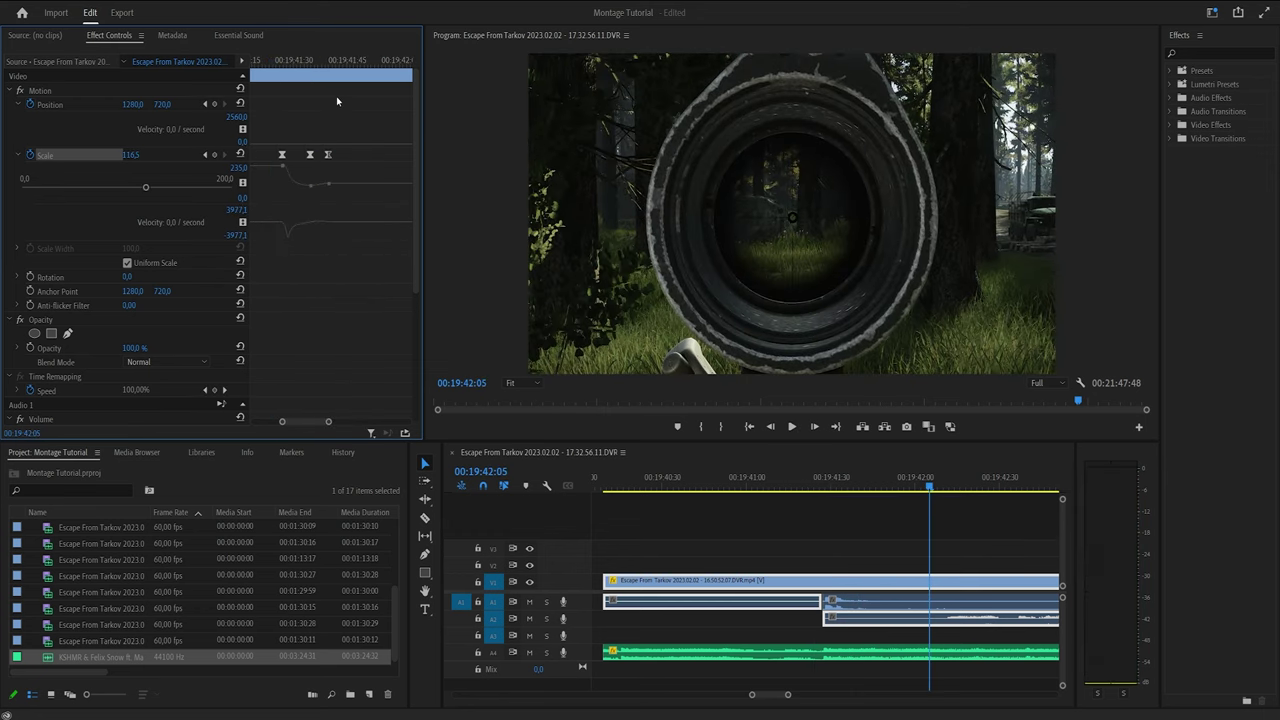
{"action": "key", "text": "space"}
Step: Shift the 100 Scale keyframe slightly earlier and move the last Scale keyframe to 00:19:41:39
{"action": "key", "text": "Left"}
{"action": "left_click_drag", "start_coordinate": [311, 157], "coordinate": [324, 157]}
{"action": "left_click", "coordinate": [339, 127]}
Step: Play the zoom-out and rebound repeatedly from just before the gunshot to check their timing
{"action": "key", "text": "space"}
{"action": "left_click", "coordinate": [273, 62]}
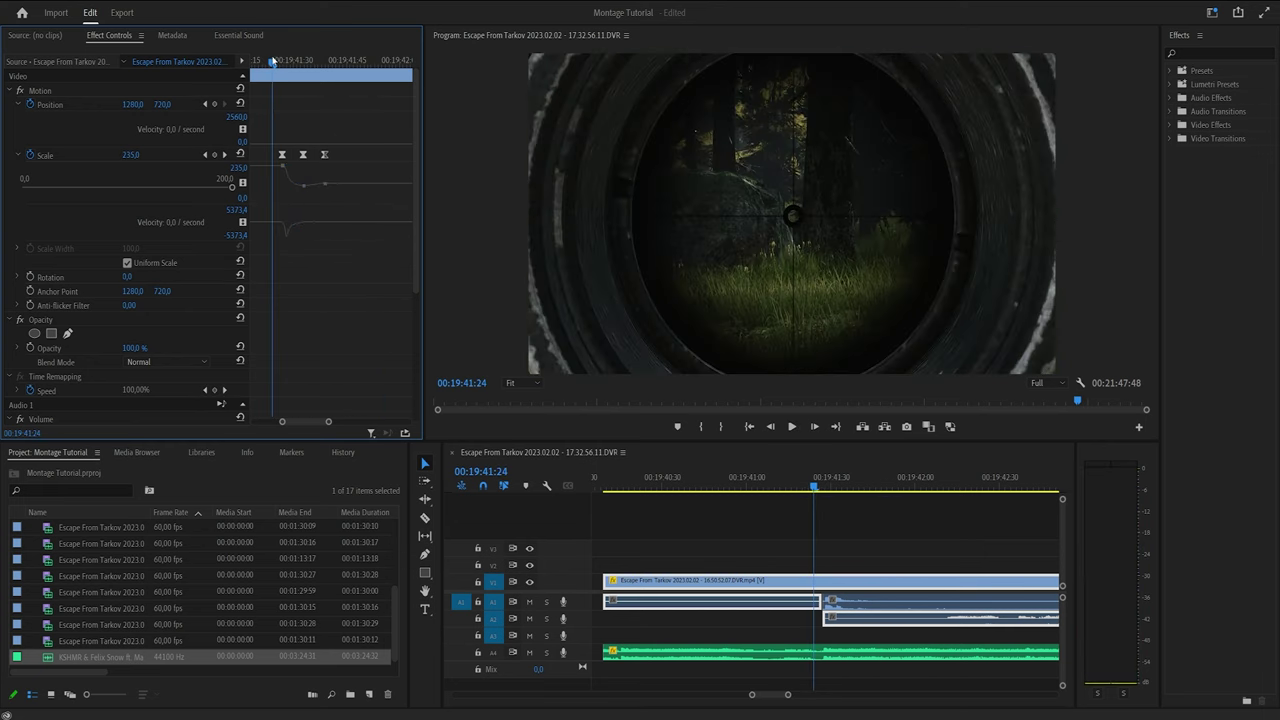
{"action": "key", "text": "space"}
{"action": "left_click", "coordinate": [274, 62]}
{"action": "key", "text": "space"}
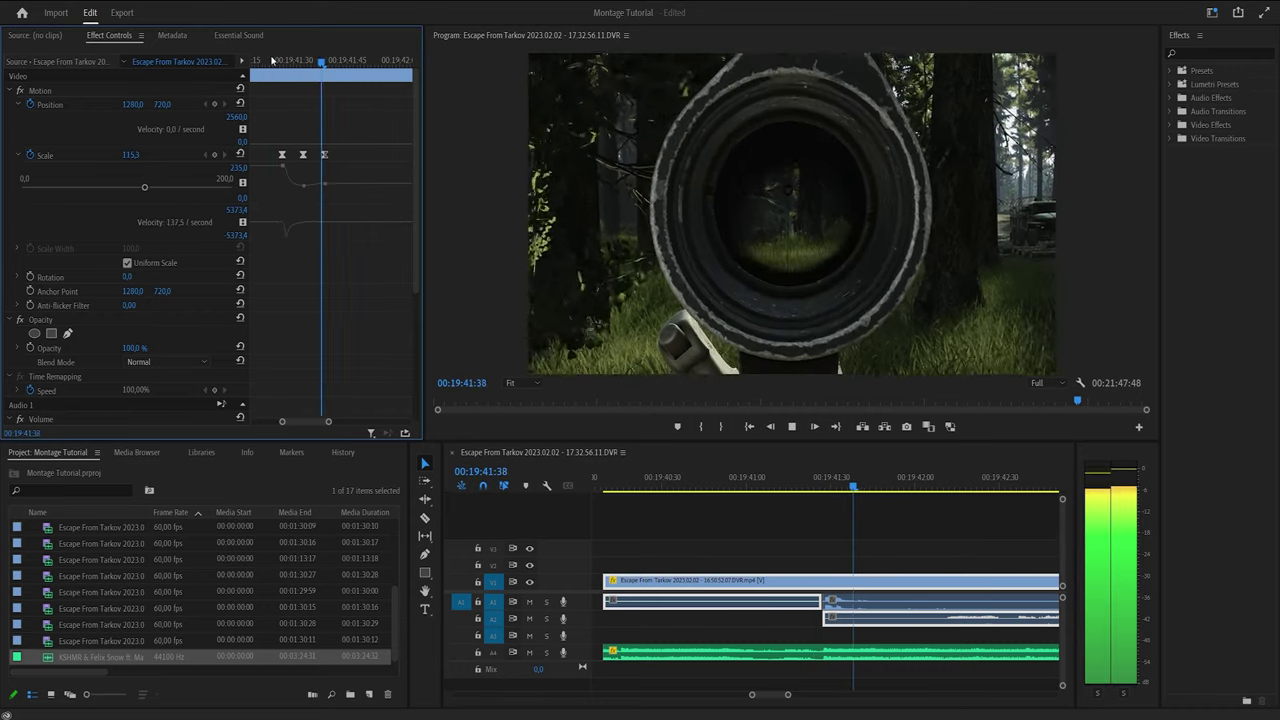
{"action": "left_click", "coordinate": [270, 62]}
{"action": "key", "text": "space"}
{"action": "left_click", "coordinate": [270, 62]}
{"action": "key", "text": "space"}
{"action": "left_click", "coordinate": [270, 62]}
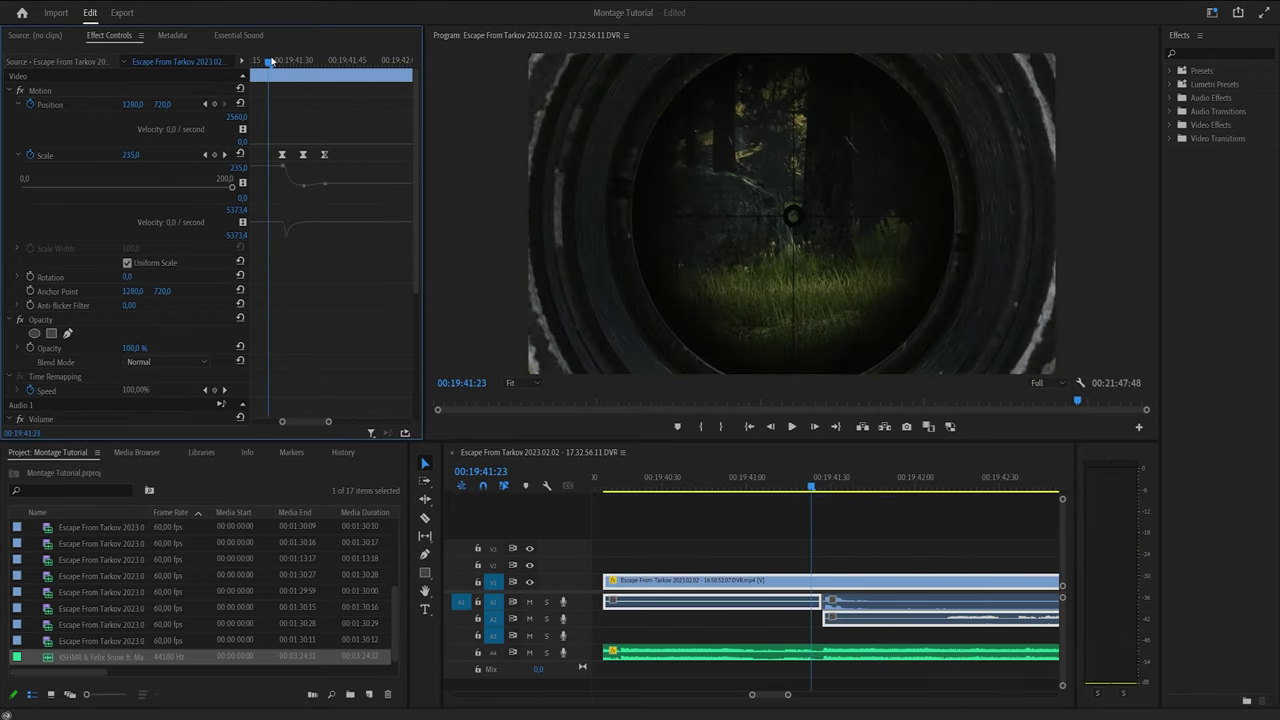
{"action": "key", "text": "space"}
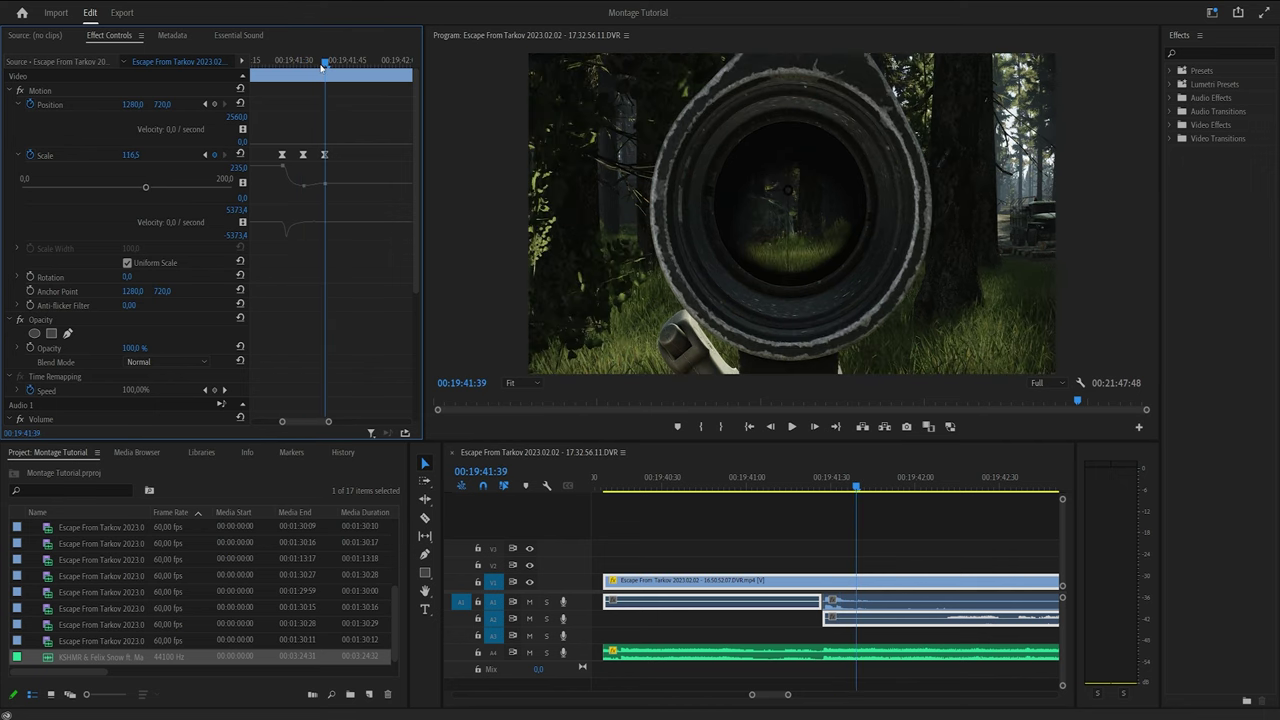
{"action": "key", "text": "space"}
Step: Split the gameplay clip at the gunshot at 00:19:41:27
{"action": "left_click", "coordinate": [284, 62]}
{"action": "mouse_move", "coordinate": [328, 422]}
{"action": "left_mouse_down"}
{"action": "mouse_move", "coordinate": [369, 421]}
{"action": "mouse_move", "coordinate": [338, 427]}
{"action": "left_mouse_up"}
{"action": "mouse_move", "coordinate": [342, 422]}
{"action": "left_mouse_down"}
{"action": "mouse_move", "coordinate": [376, 424]}
{"action": "mouse_move", "coordinate": [341, 422]}
{"action": "left_mouse_up"}
{"action": "mouse_move", "coordinate": [348, 422]}
{"action": "left_mouse_down"}
{"action": "mouse_move", "coordinate": [379, 423]}
{"action": "mouse_move", "coordinate": [357, 426]}
{"action": "left_mouse_up"}
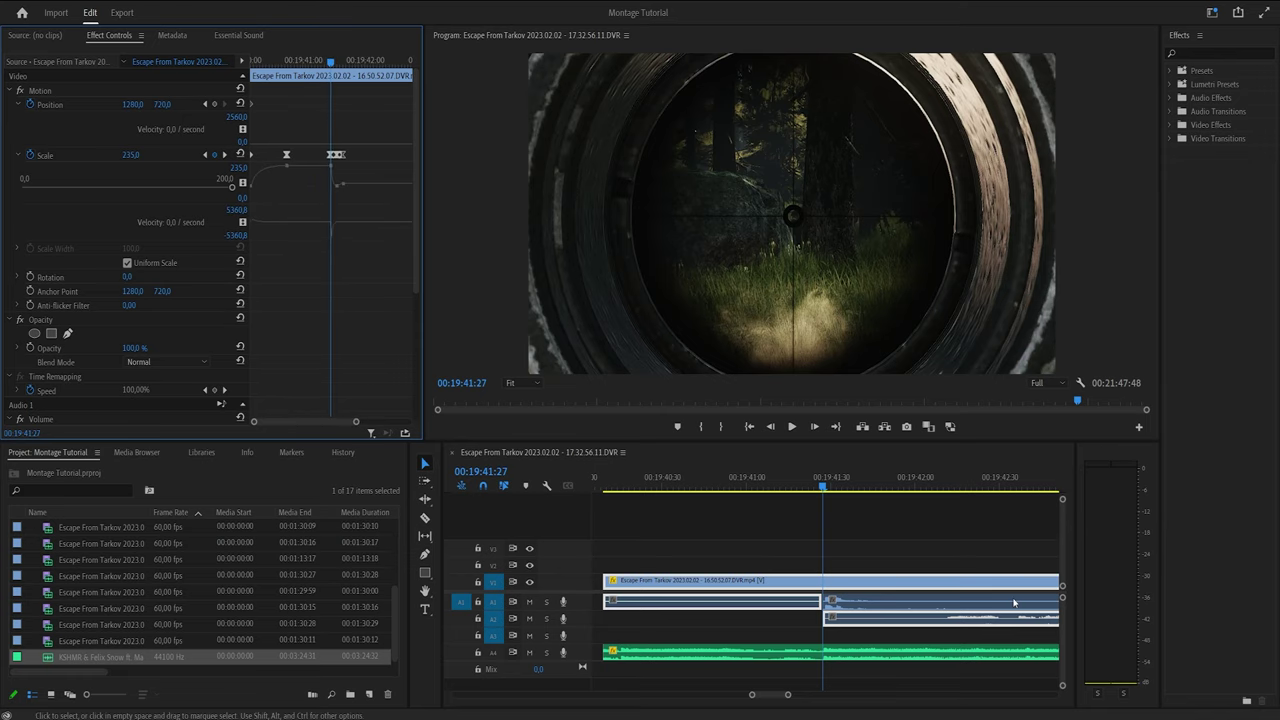
{"action": "left_click", "coordinate": [743, 559]}
{"action": "scroll", "coordinate": [743, 559], "scroll_direction": "down", "scroll_amount": 3}
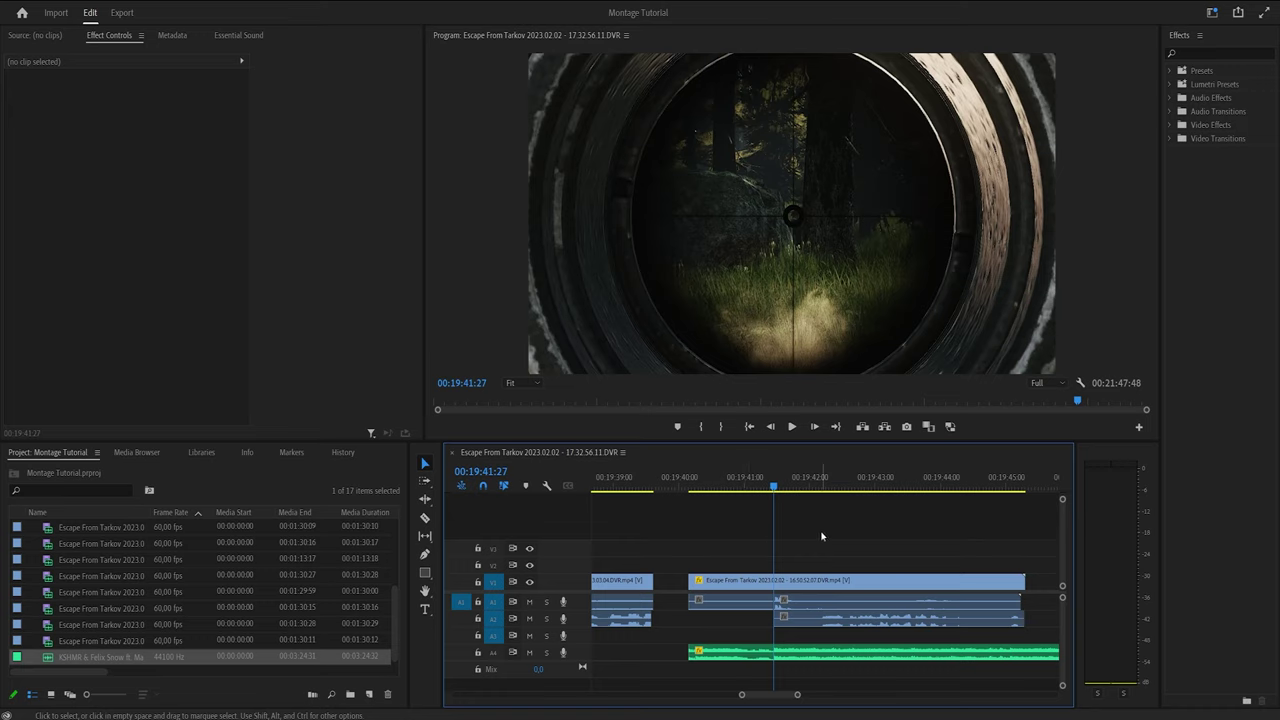
{"action": "scroll", "coordinate": [770, 532], "scroll_direction": "up", "scroll_amount": 2, "text": "alt"}
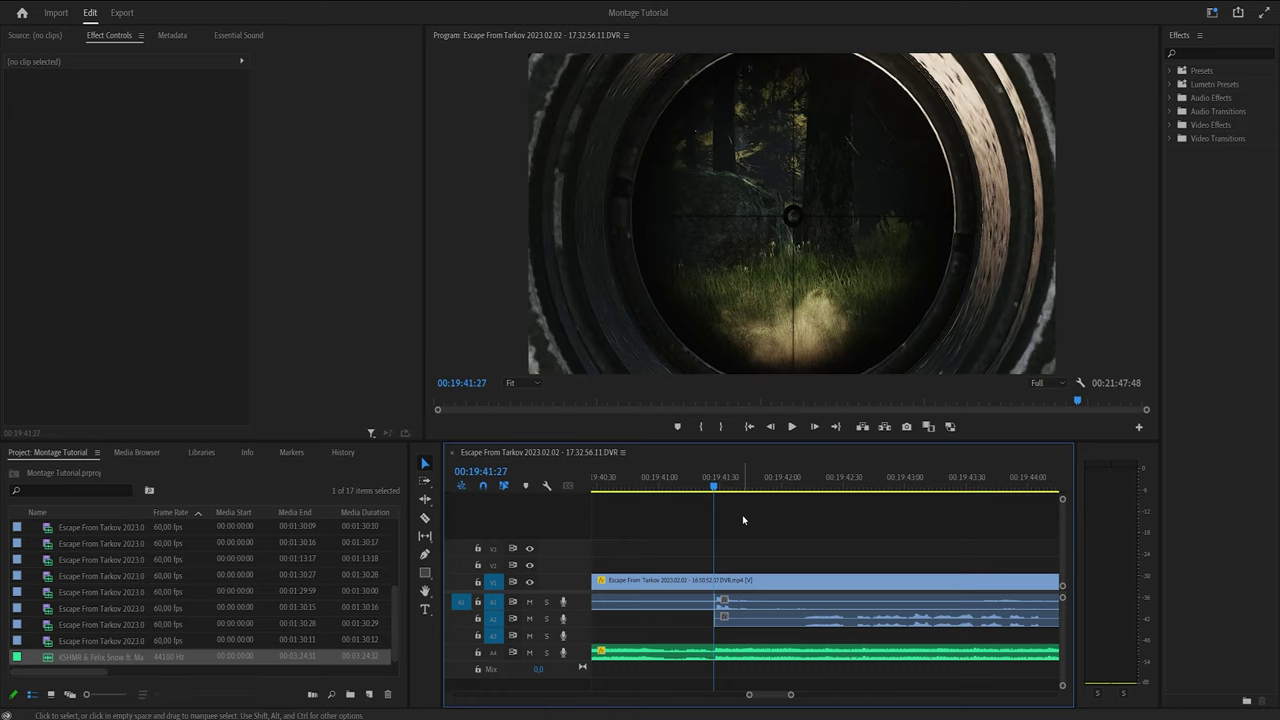
{"action": "key", "text": "ctrl+k"}
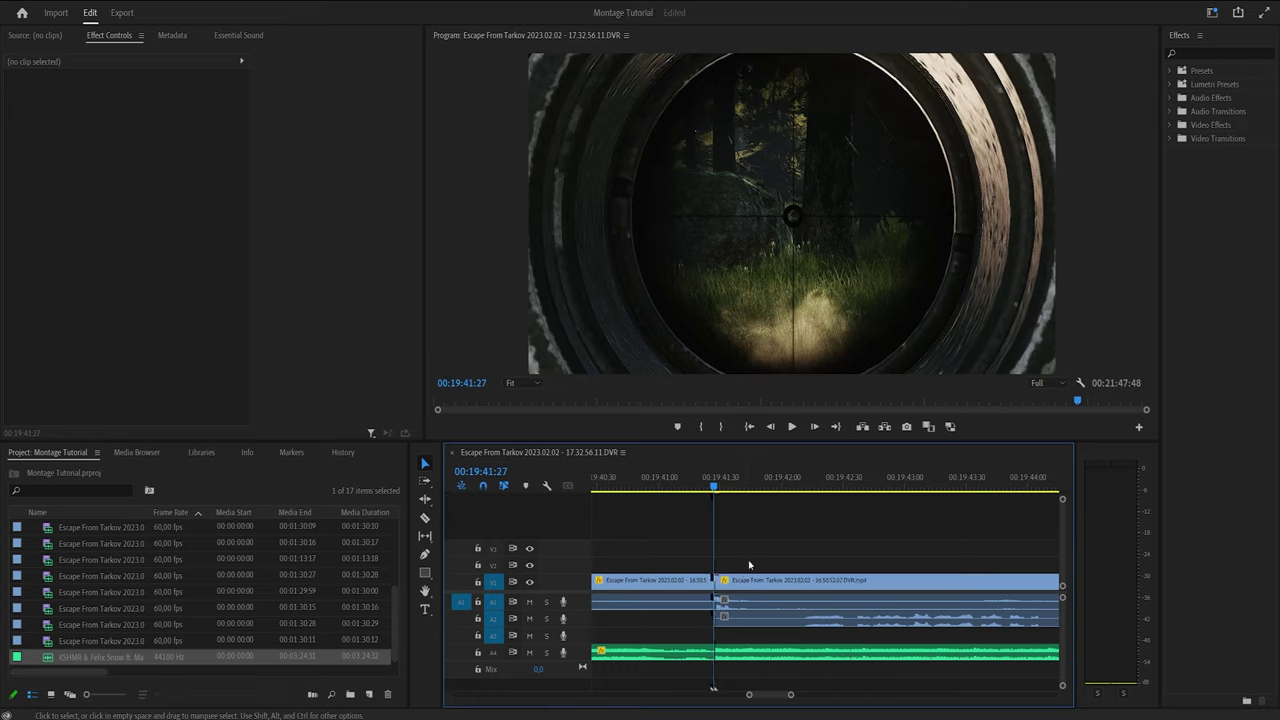
Step: Find the S_Shake effect, apply it to the clip segment after the gunshot cut, and show its parameters
{"action": "left_click", "coordinate": [1180, 55]}
{"action": "type", "text": "s_shake"}
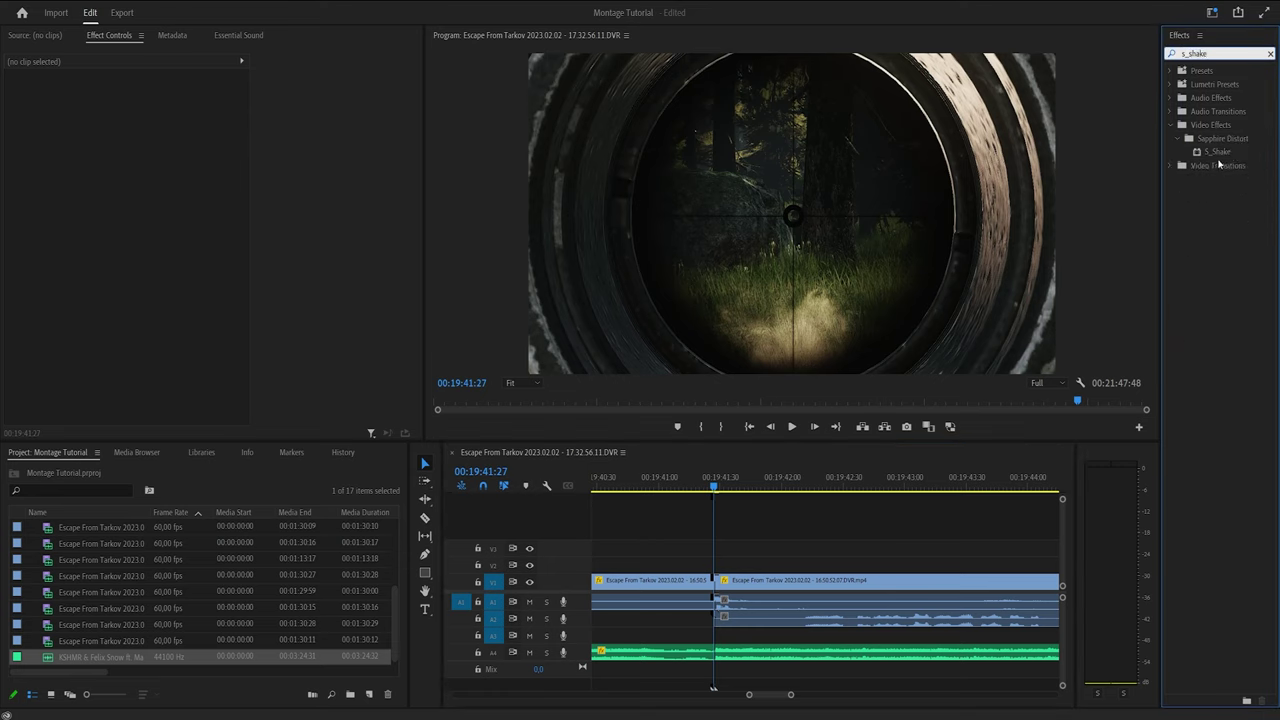
{"action": "left_click_drag", "start_coordinate": [1217, 152], "coordinate": [814, 556]}
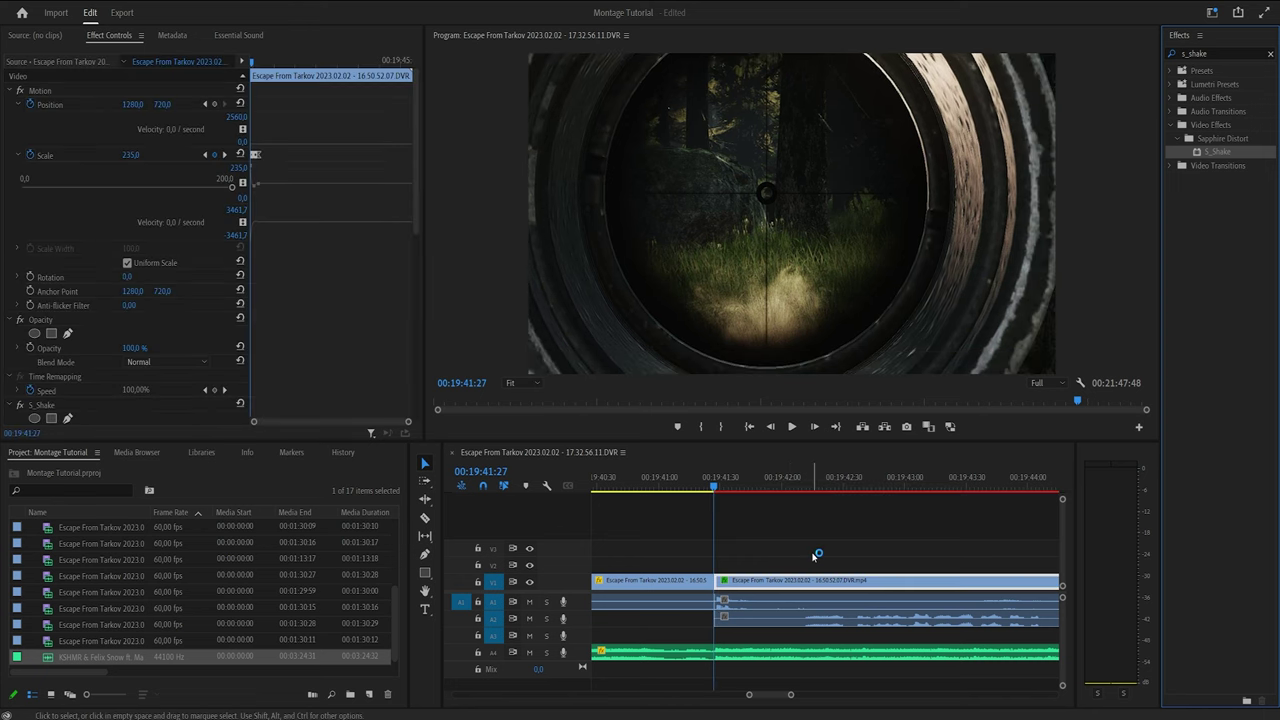
{"action": "left_click", "coordinate": [816, 555]}
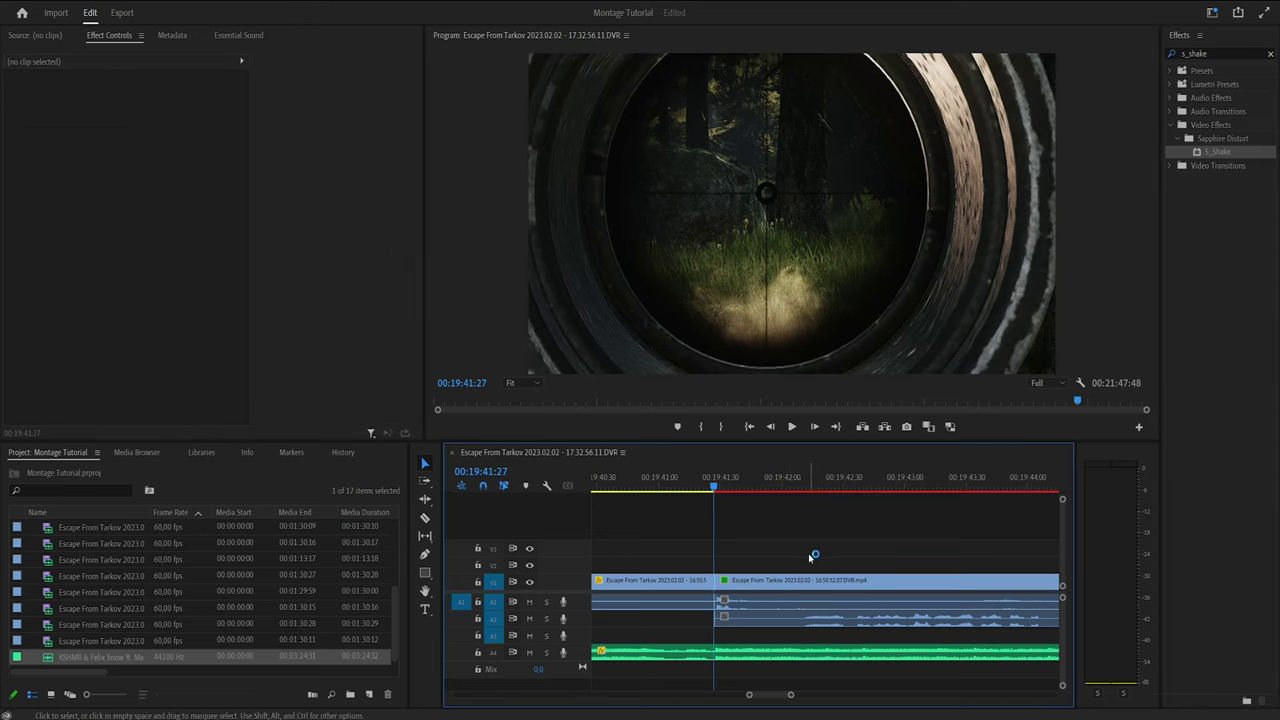
{"action": "left_click", "coordinate": [814, 582]}
{"action": "scroll", "coordinate": [358, 291], "scroll_direction": "down", "scroll_amount": 3}
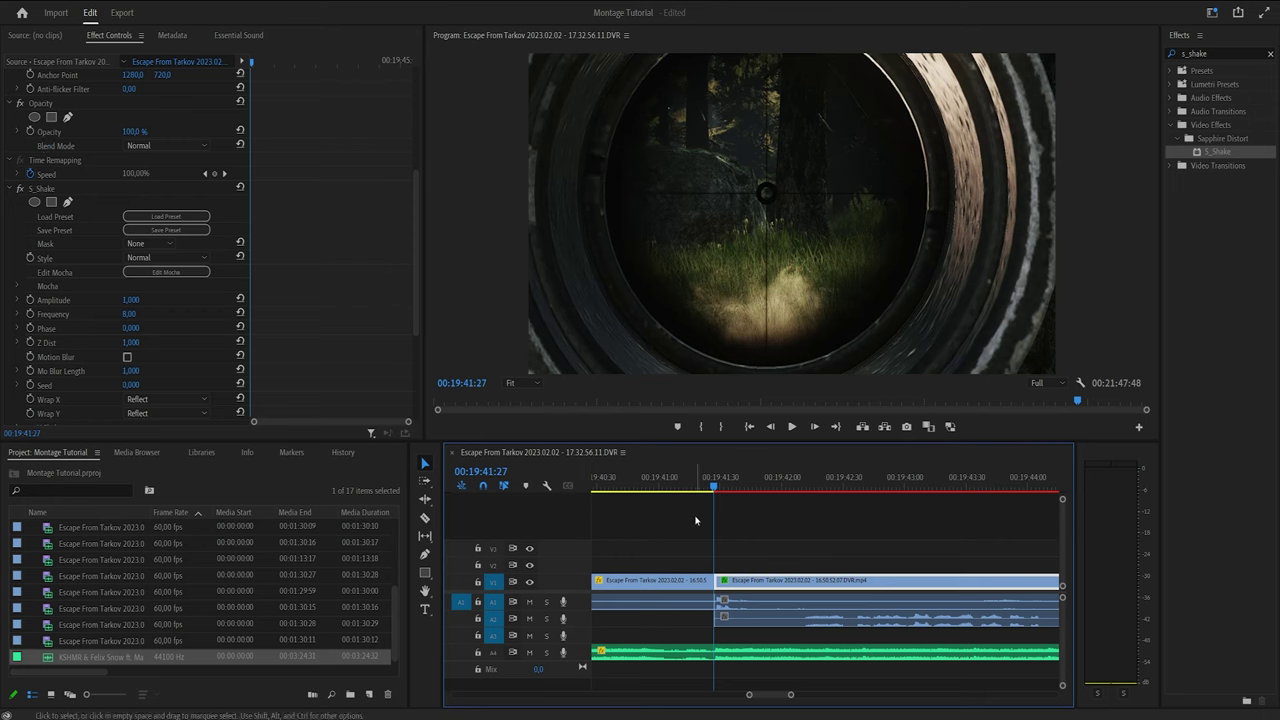
Step: Play the shaken segment with its default settings and return to 00:19:41:27
{"action": "left_click", "coordinate": [751, 543]}
{"action": "key", "text": "space"}
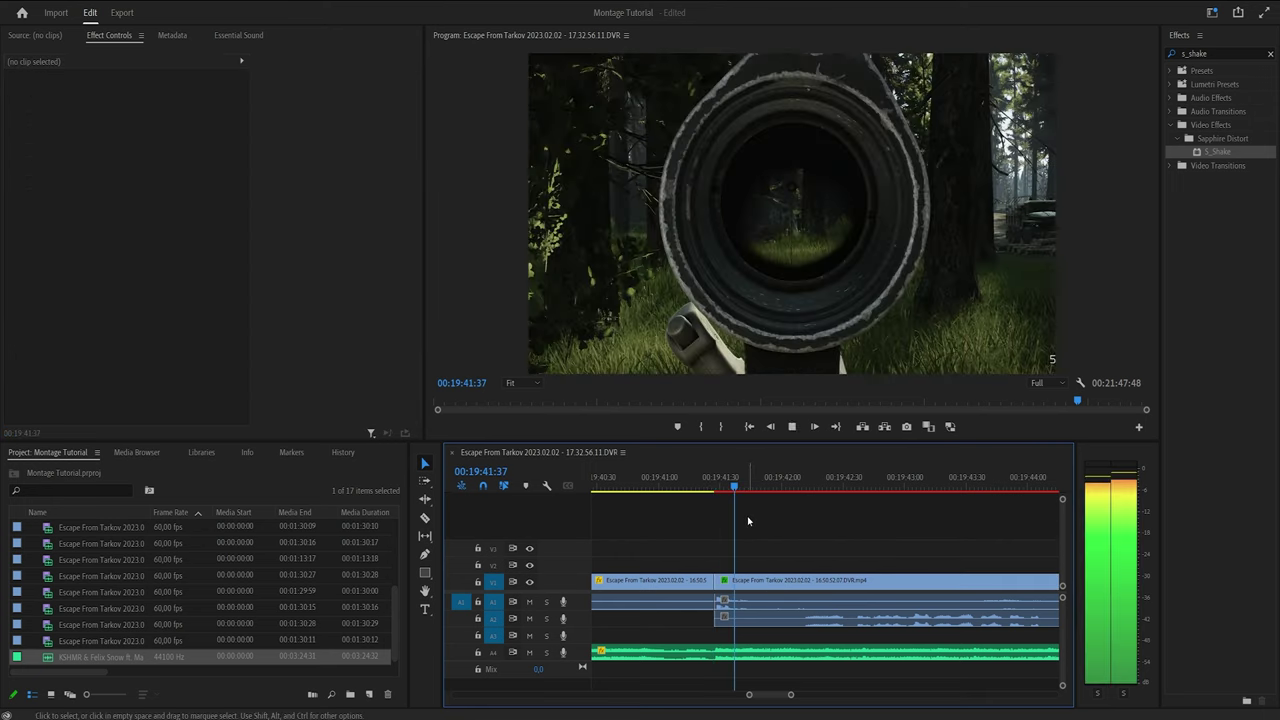
{"action": "key", "text": "space"}
{"action": "left_click", "coordinate": [713, 486]}
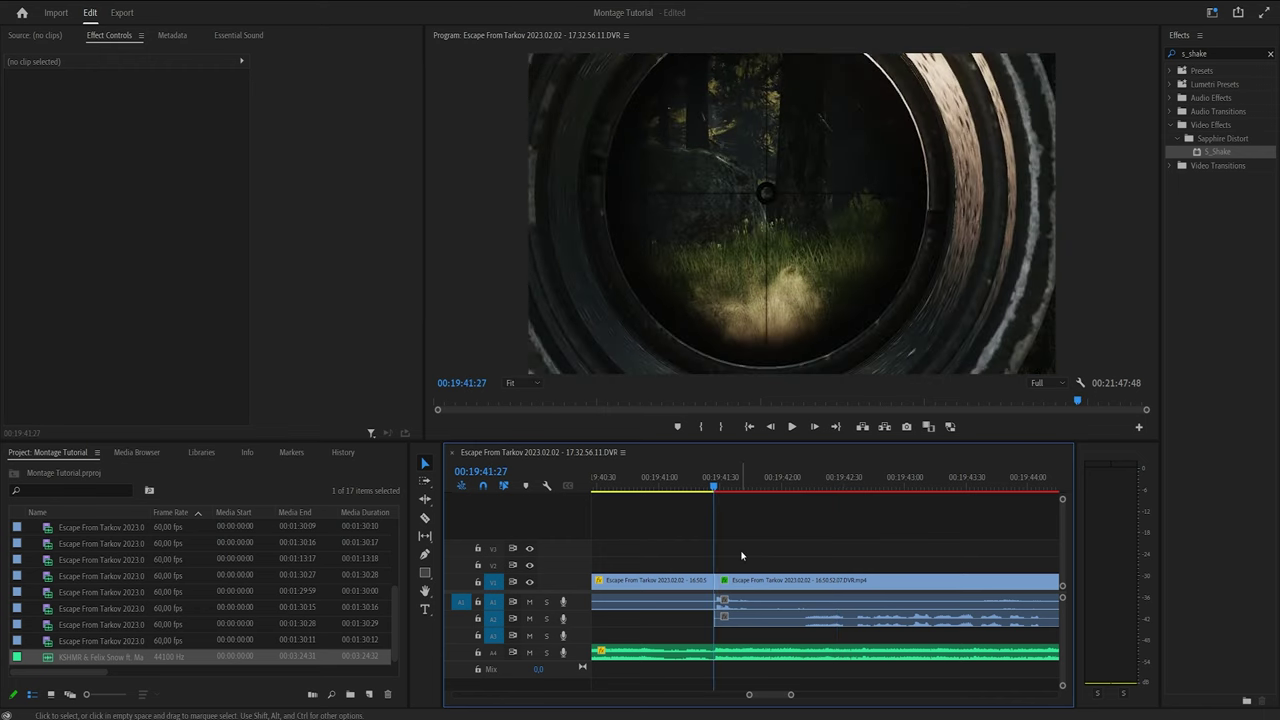
Step: Enable keyframing for S_Shake's Amplitude and Frequency at 00:19:41:27 on the segment after the cut
{"action": "left_click", "coordinate": [760, 585]}
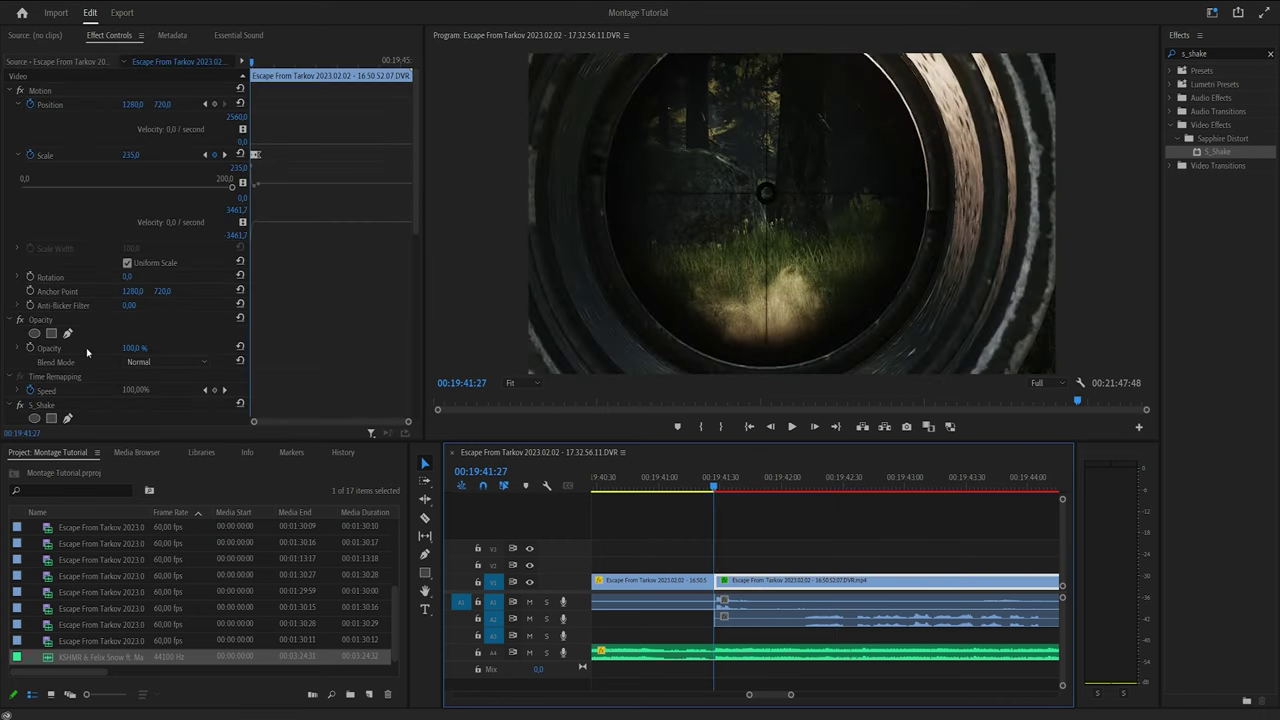
{"action": "scroll", "coordinate": [88, 351], "scroll_direction": "down", "scroll_amount": 4}
{"action": "scroll", "coordinate": [92, 348], "scroll_direction": "up", "scroll_amount": 4}
{"action": "scroll", "coordinate": [280, 262], "scroll_direction": "down", "scroll_amount": 3}
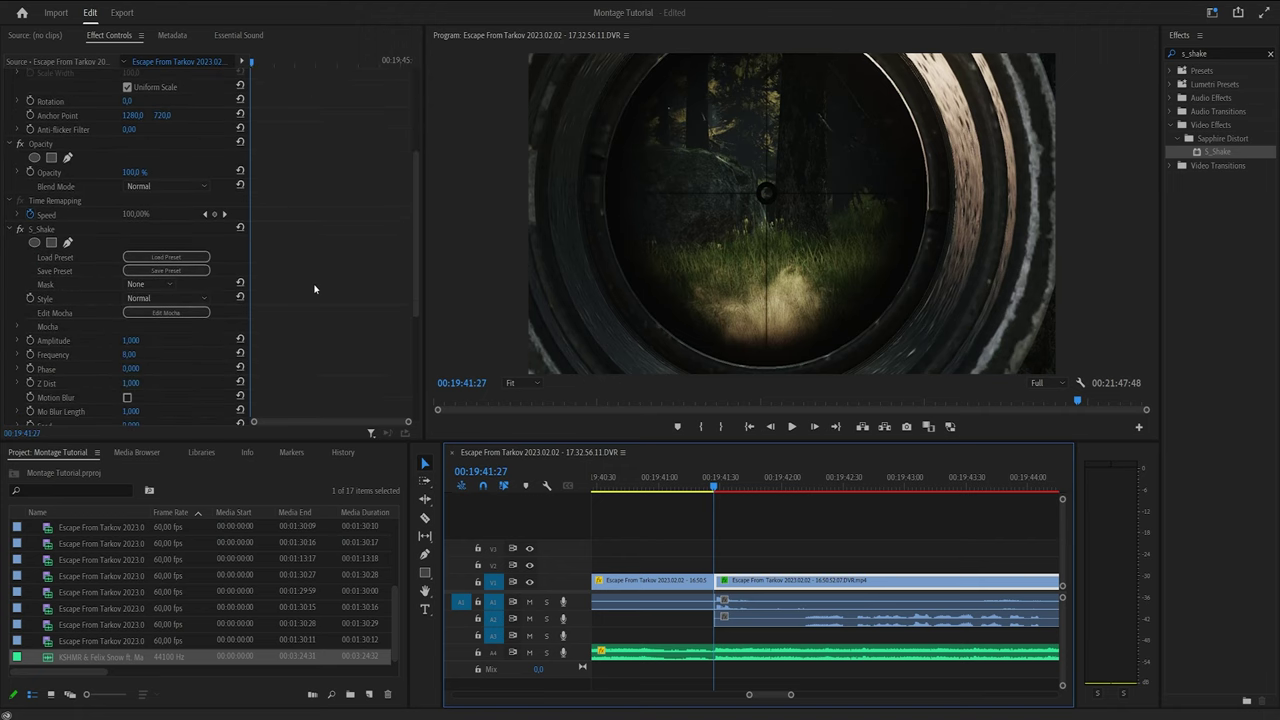
{"action": "left_click", "coordinate": [31, 341]}
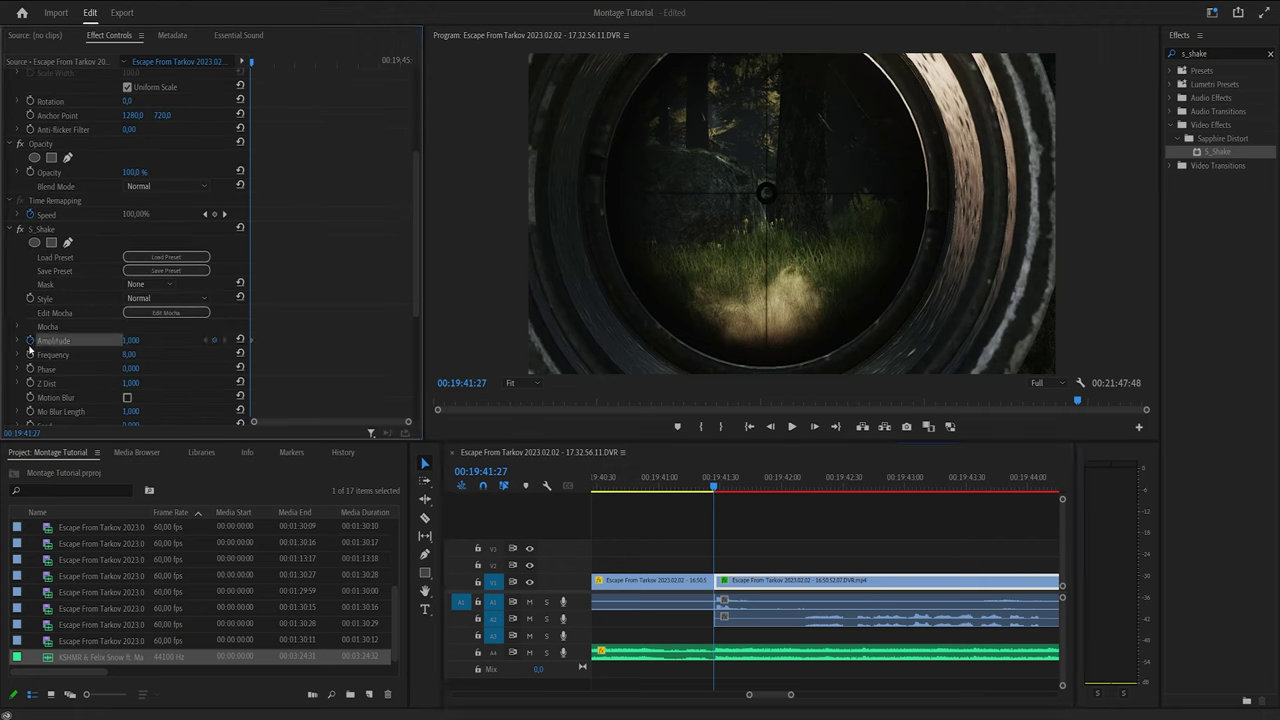
{"action": "left_click", "coordinate": [30, 355]}
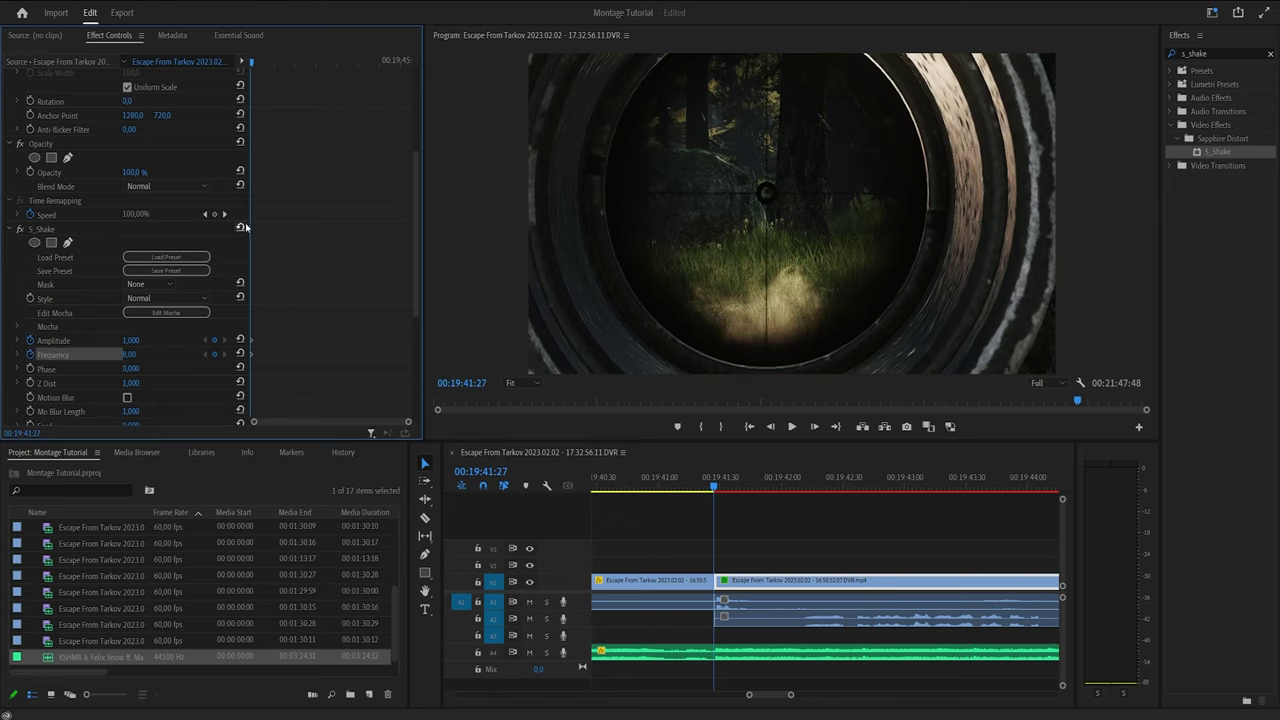
Step: Set the S_Shake keyframes at 00:19:41:27 to an Amplitude of 2 and a Frequency of 15
{"action": "left_click_drag", "start_coordinate": [408, 422], "coordinate": [377, 425]}
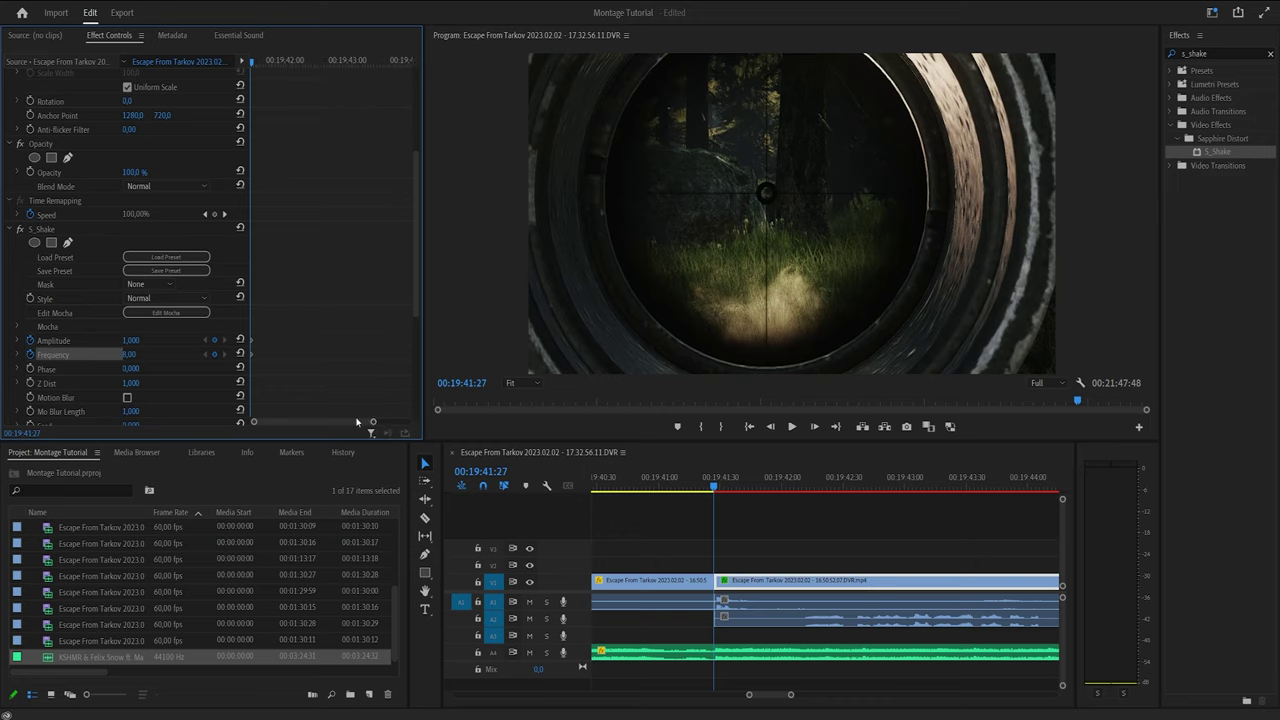
{"action": "left_click", "coordinate": [131, 342]}
{"action": "type", "text": "2"}
{"action": "key", "text": "Tab"}
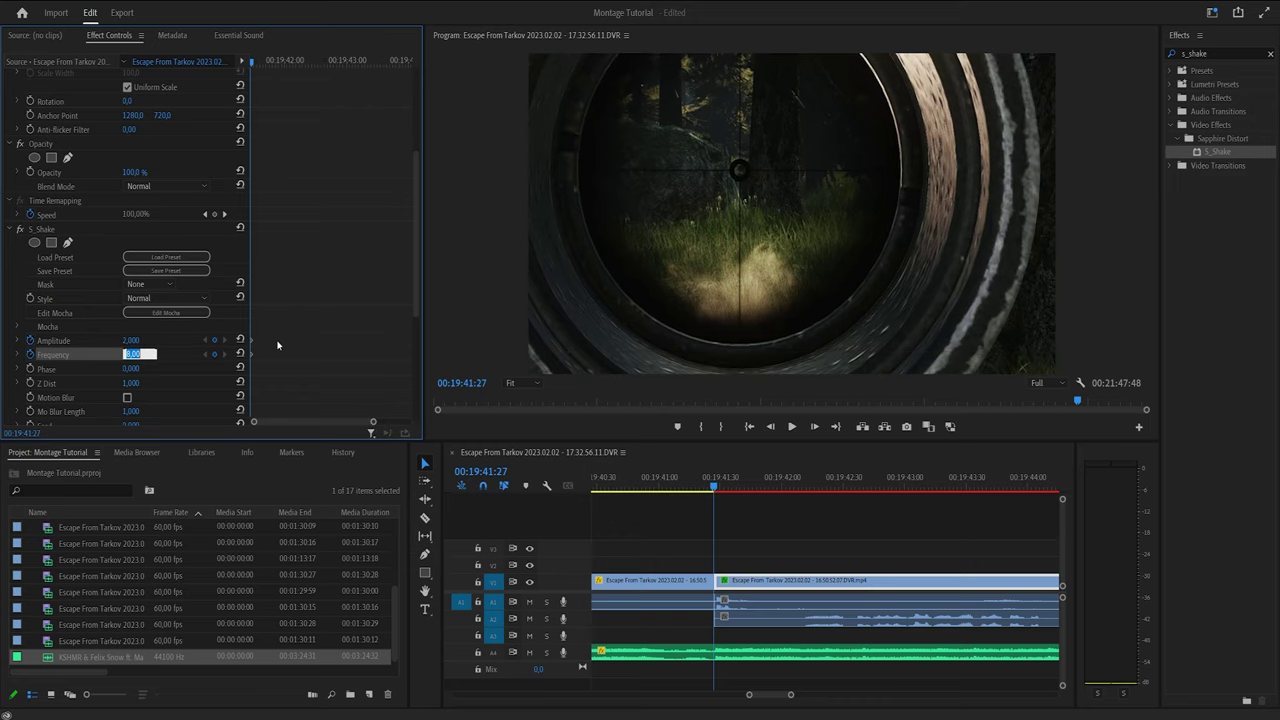
{"action": "type", "text": "15"}
{"action": "key", "text": "Return"}
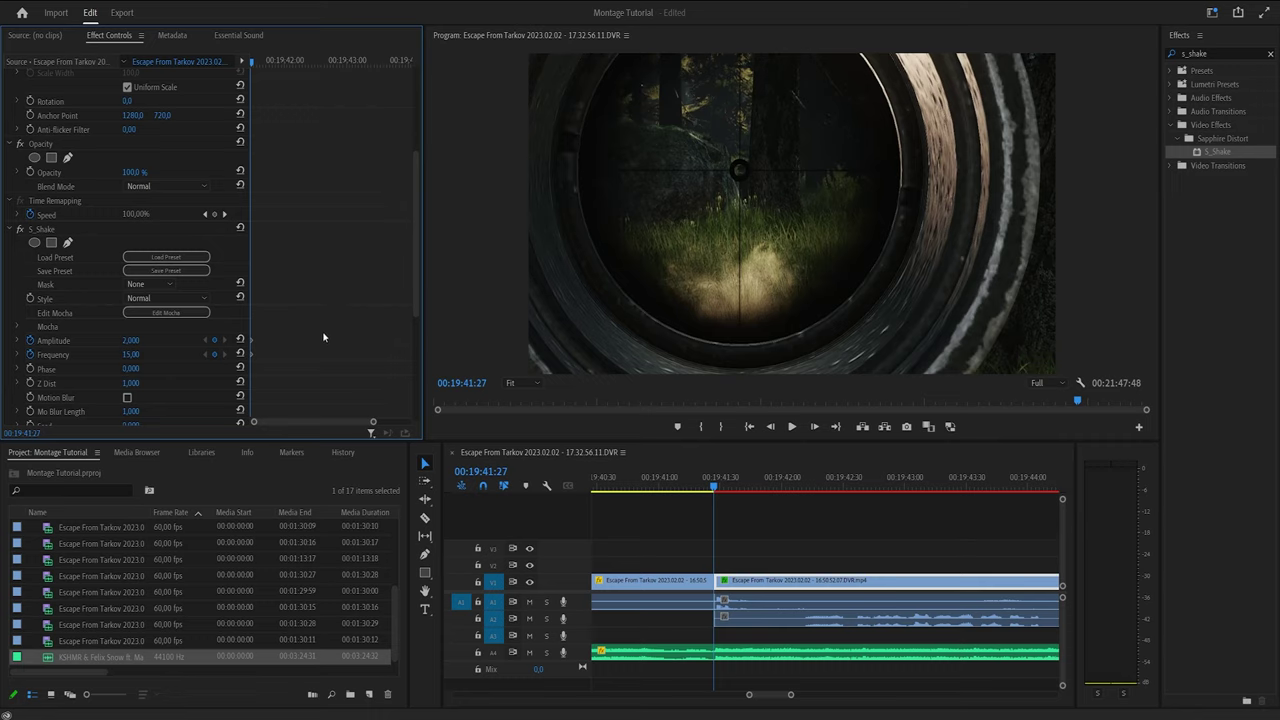
Step: Turn on S_Shake's Motion Blur and set its Tilt Rand Amp to 14
{"action": "left_click", "coordinate": [127, 398]}
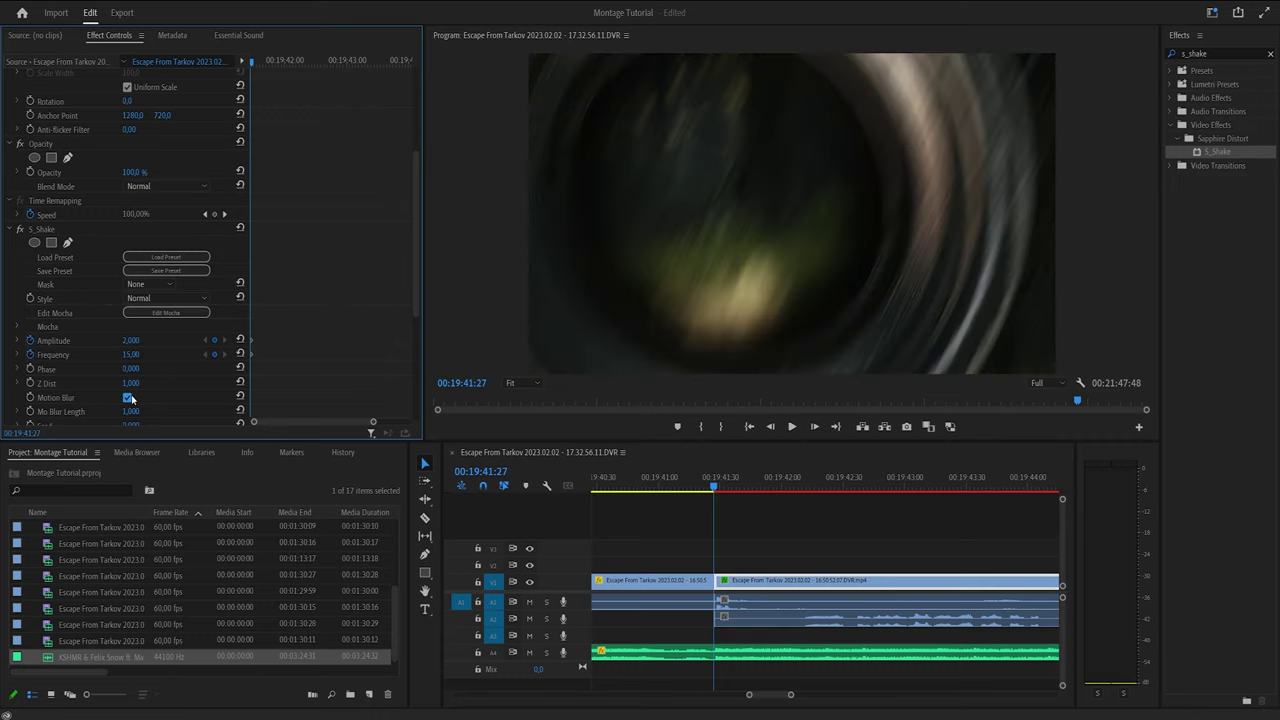
{"action": "scroll", "coordinate": [357, 260], "scroll_direction": "down", "scroll_amount": 3}
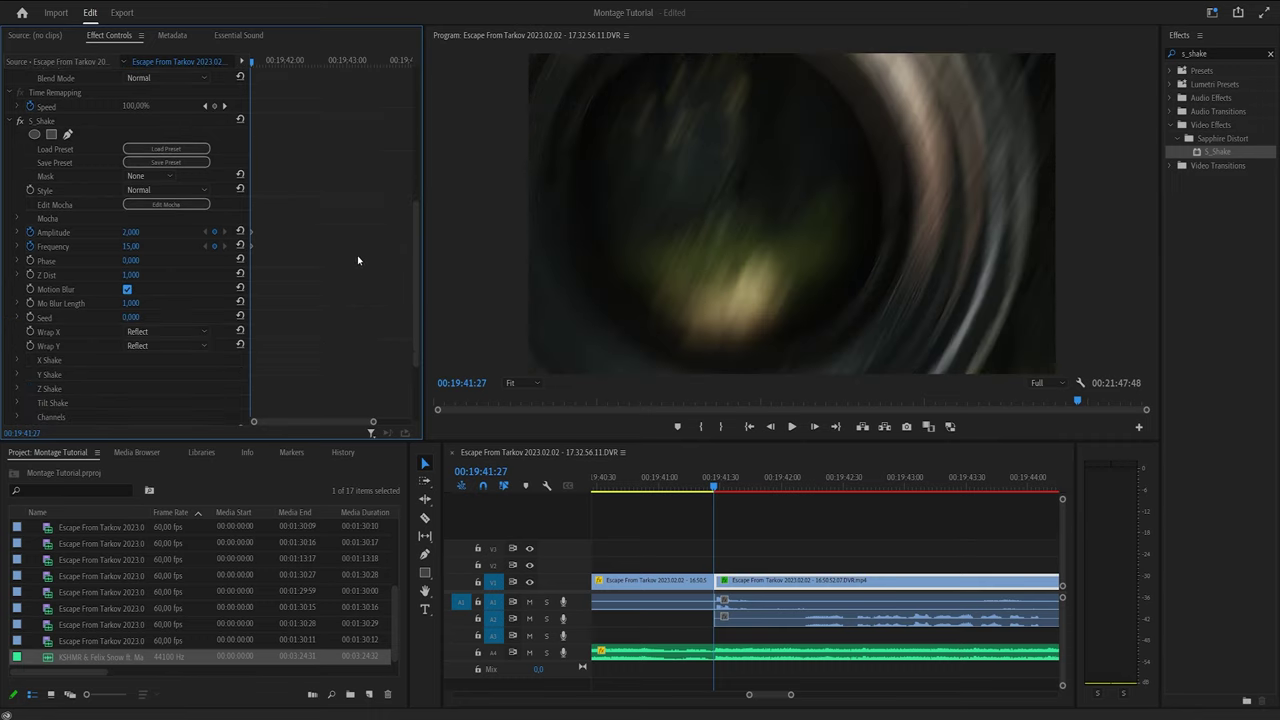
{"action": "scroll", "coordinate": [357, 260], "scroll_direction": "down", "scroll_amount": 3}
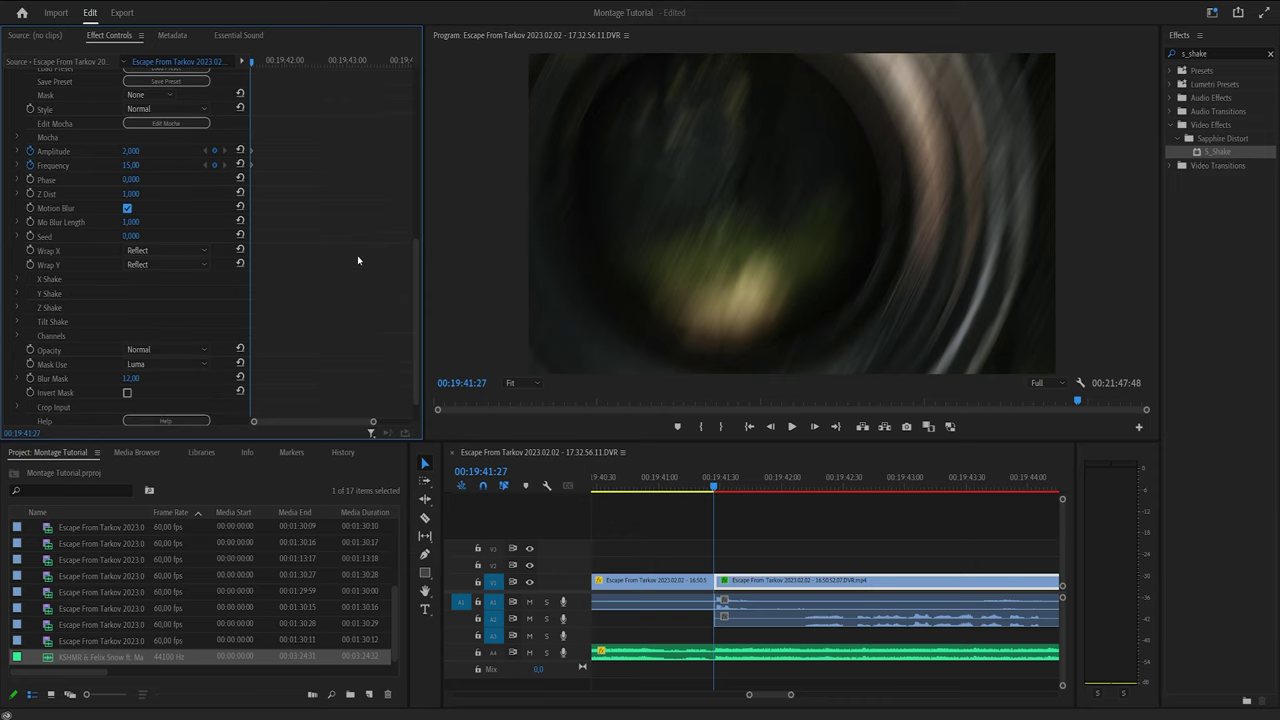
{"action": "left_click", "coordinate": [17, 323]}
{"action": "left_click_drag", "start_coordinate": [132, 337], "coordinate": [94, 338]}
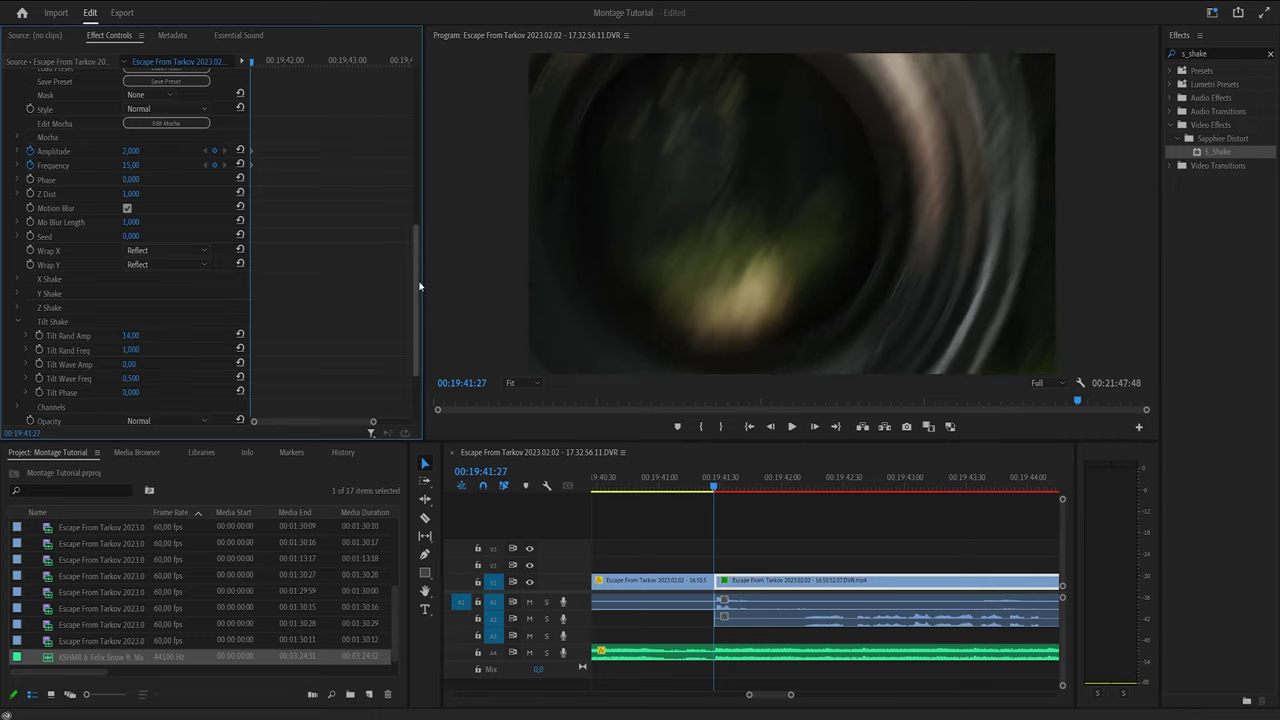
Step: Play the segment after the cut with the stronger S_Shake settings and return to 00:19:41:27
{"action": "scroll", "coordinate": [315, 131], "scroll_direction": "up", "scroll_amount": 2}
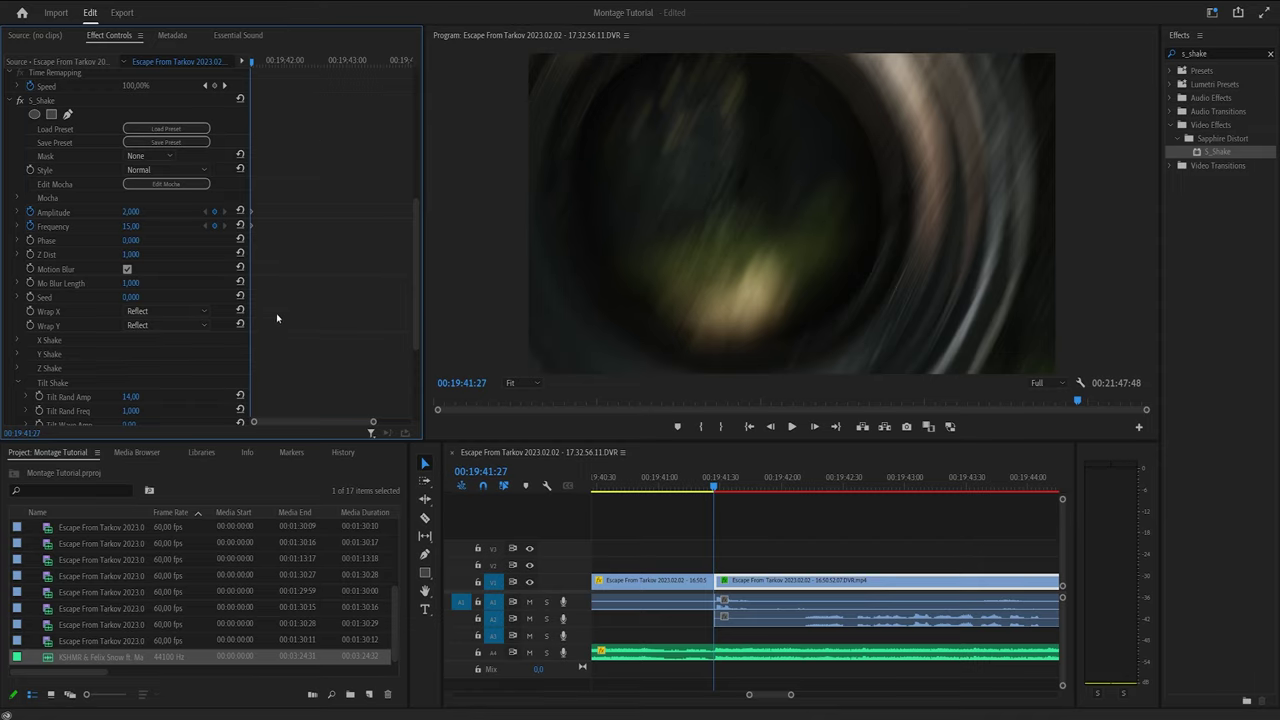
{"action": "key", "text": "space"}
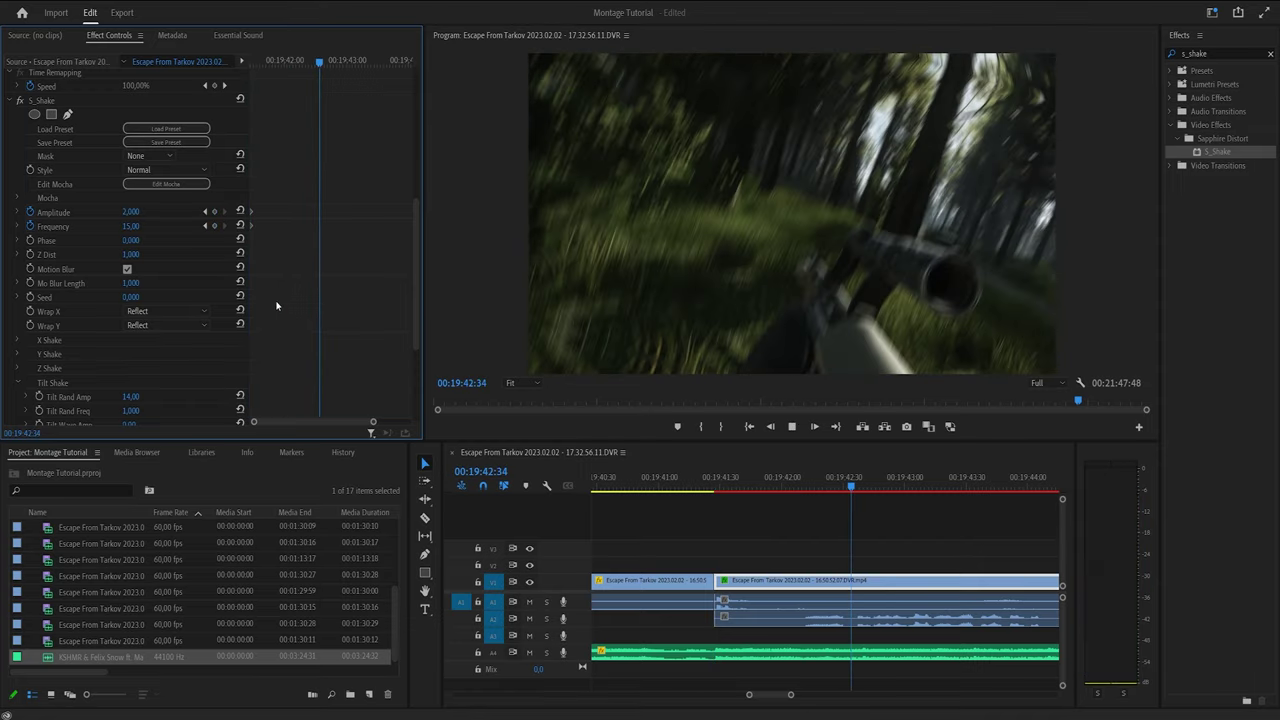
{"action": "key", "text": "space"}
{"action": "scroll", "coordinate": [276, 305], "scroll_direction": "up", "scroll_amount": 2}
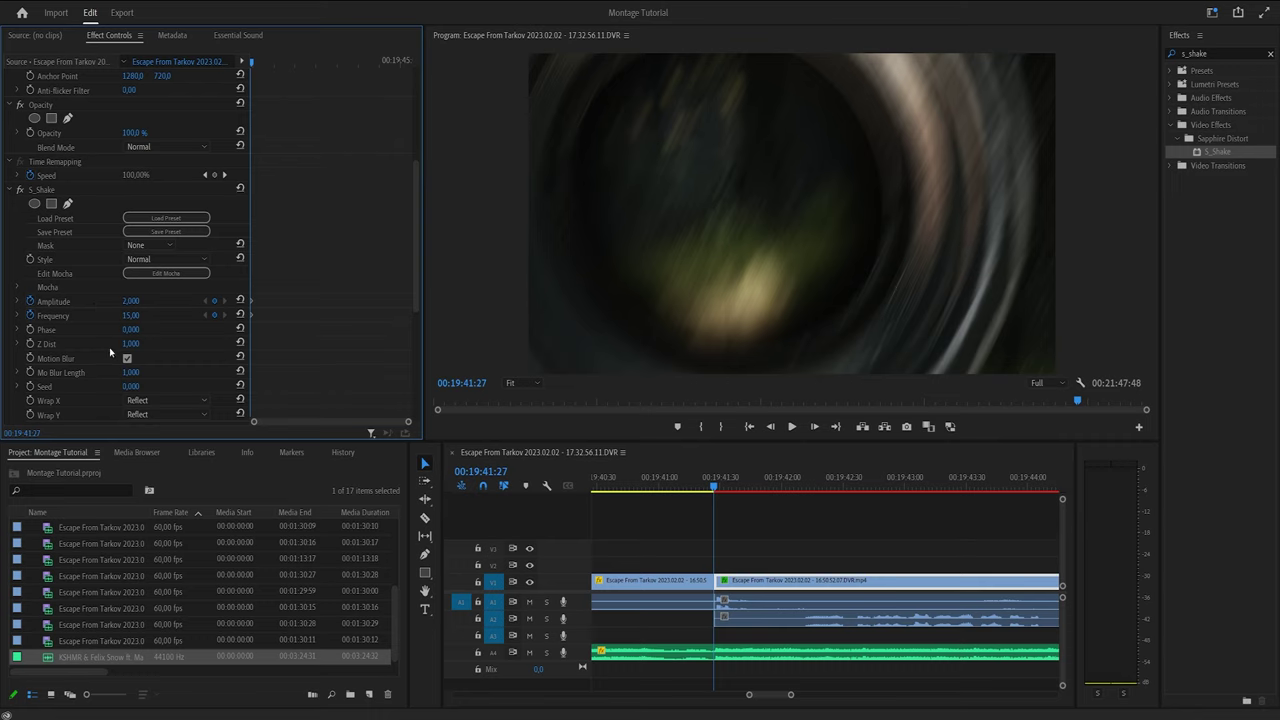
Step: Add S_Shake keyframes at 00:19:41:37 on the segment after the cut, with Amplitude and Frequency both set to 0
{"action": "left_click", "coordinate": [755, 545]}
{"action": "left_click", "coordinate": [756, 580]}
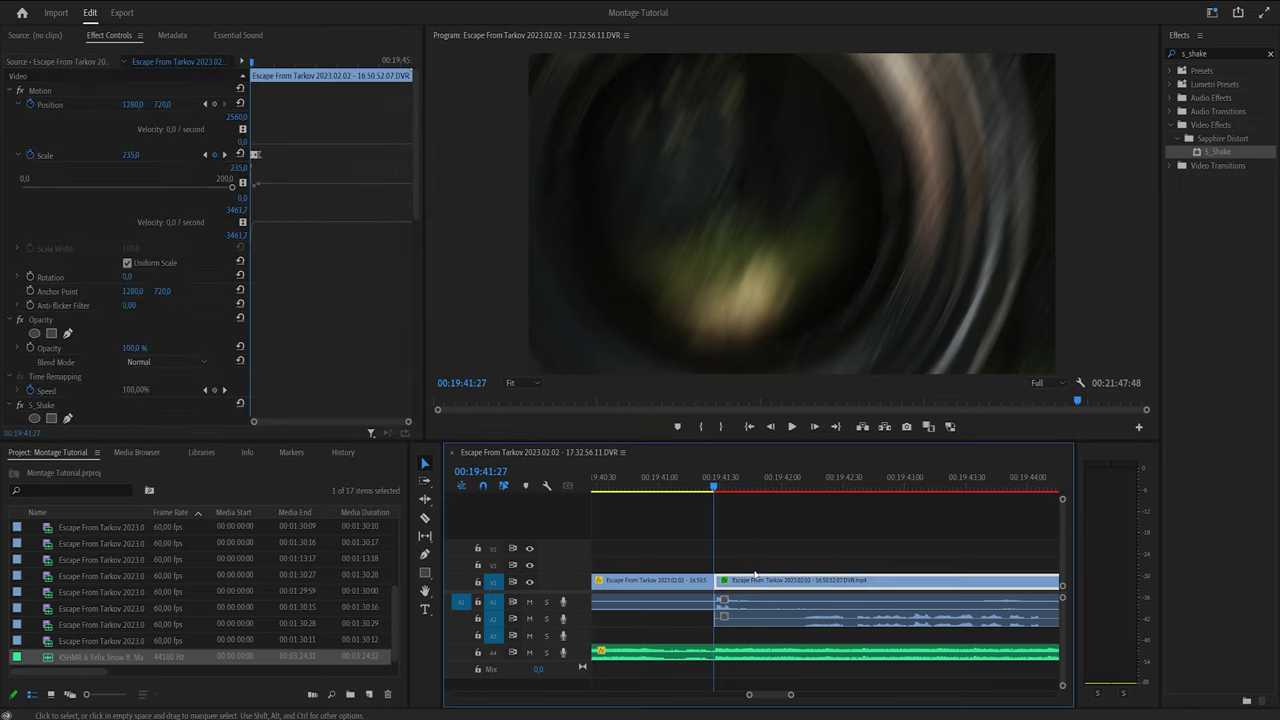
{"action": "left_click_drag", "start_coordinate": [416, 179], "coordinate": [414, 268]}
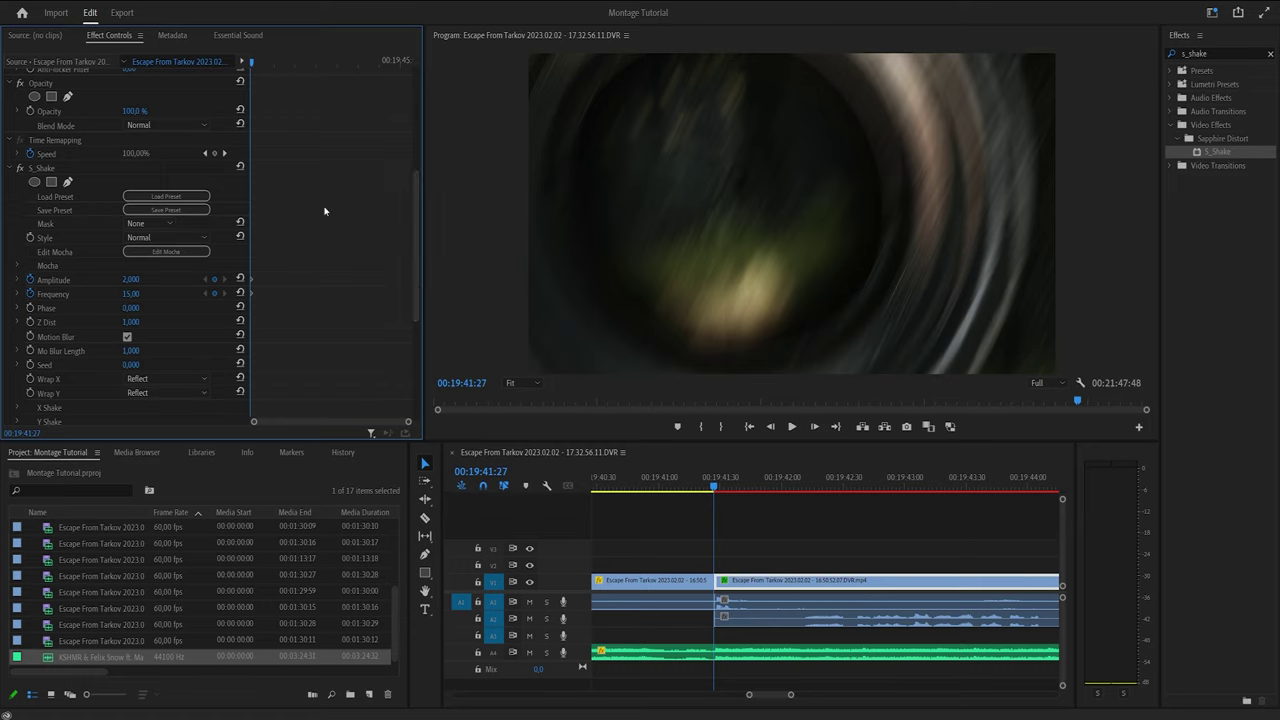
{"action": "left_click_drag", "start_coordinate": [406, 422], "coordinate": [398, 422]}
{"action": "left_click_drag", "start_coordinate": [252, 64], "coordinate": [260, 64]}
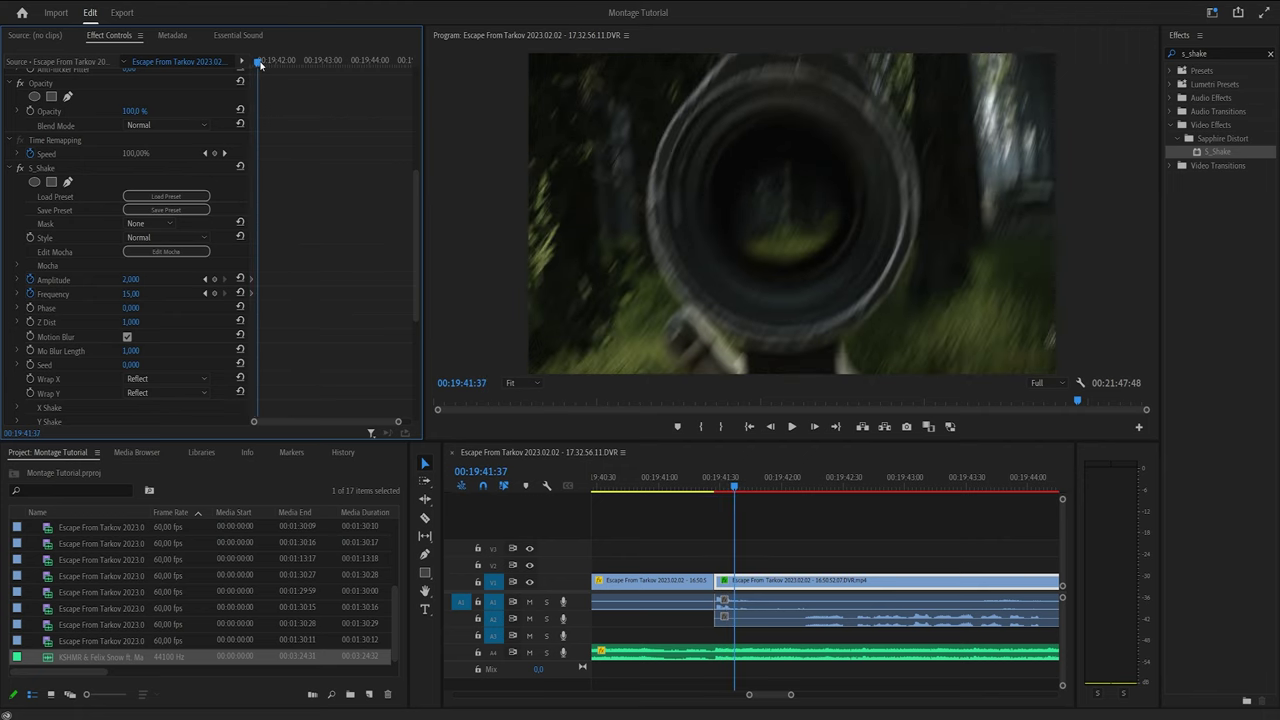
{"action": "left_click", "coordinate": [134, 280]}
{"action": "type", "text": "0"}
{"action": "key", "text": "Tab"}
{"action": "type", "text": "0"}
{"action": "key", "text": "Return"}
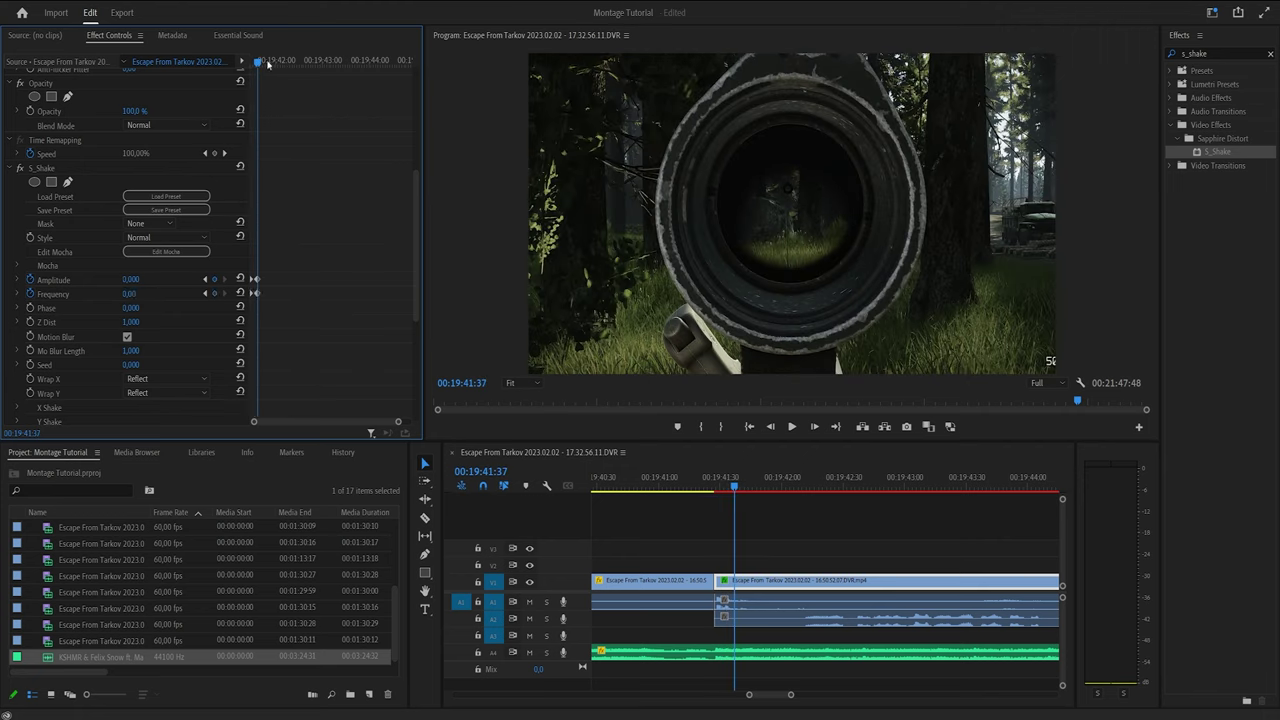
Step: Play the segment with the fading shake and return to its start at 00:19:41:27
{"action": "mouse_move", "coordinate": [415, 201]}
{"action": "left_mouse_down"}
{"action": "mouse_move", "coordinate": [413, 287]}
{"action": "mouse_move", "coordinate": [416, 195]}
{"action": "left_mouse_up"}
{"action": "key", "text": "space"}
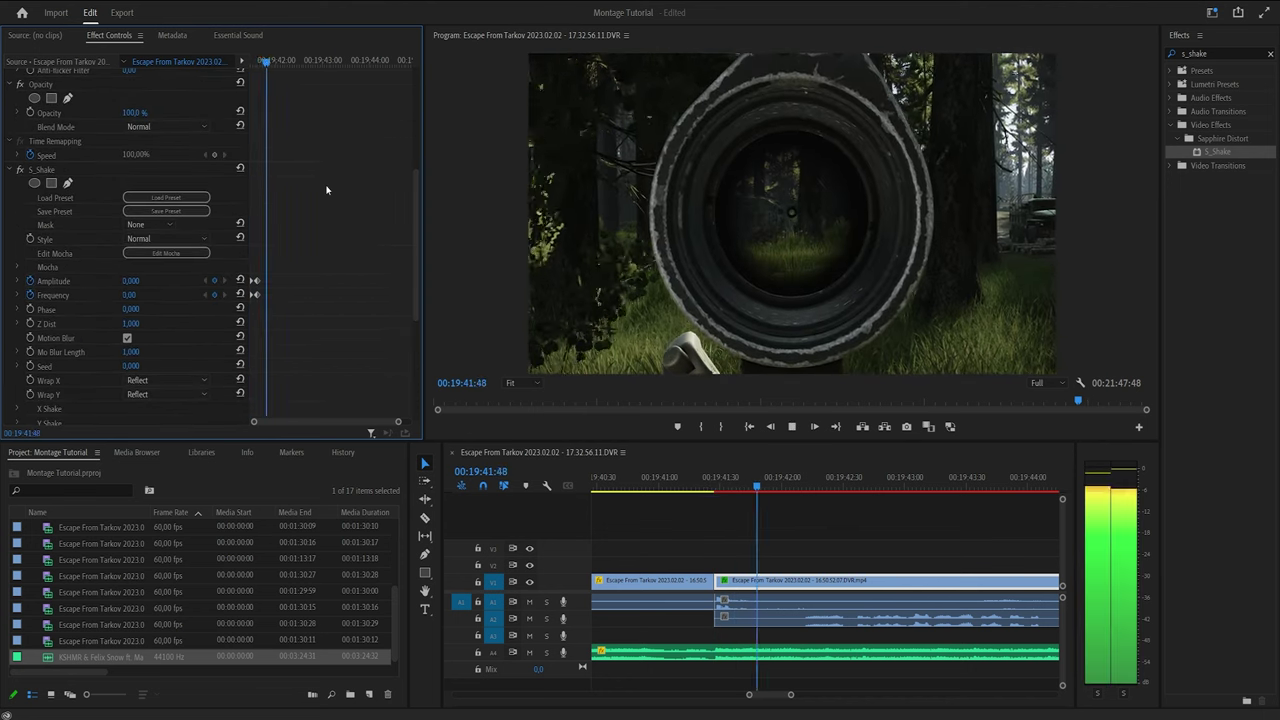
{"action": "key", "text": "space"}
{"action": "mouse_move", "coordinate": [700, 482]}
{"action": "left_mouse_down"}
{"action": "mouse_move", "coordinate": [729, 485]}
{"action": "mouse_move", "coordinate": [713, 487]}
{"action": "left_mouse_up"}
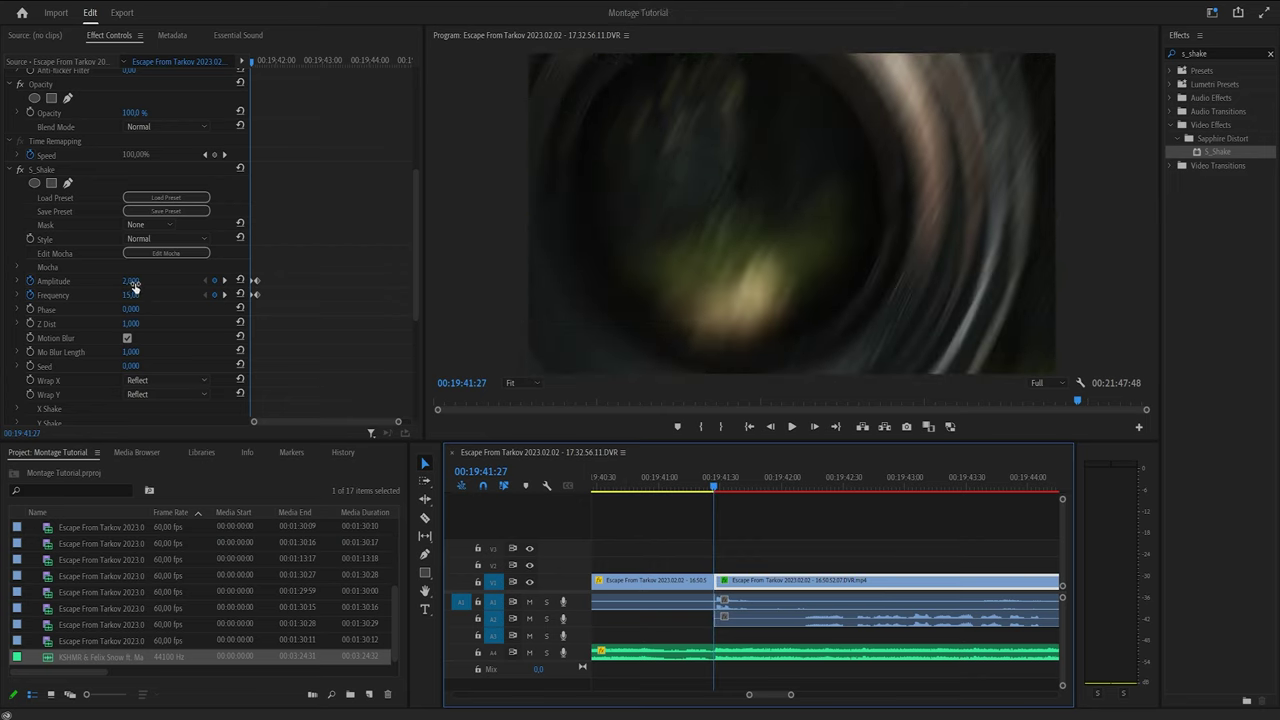
Step: Set the S_Shake keyframes at 00:19:41:27 to an Amplitude of 1 and a Frequency of 0
{"action": "left_click", "coordinate": [134, 281]}
{"action": "type", "text": "1"}
{"action": "key", "text": "Tab"}
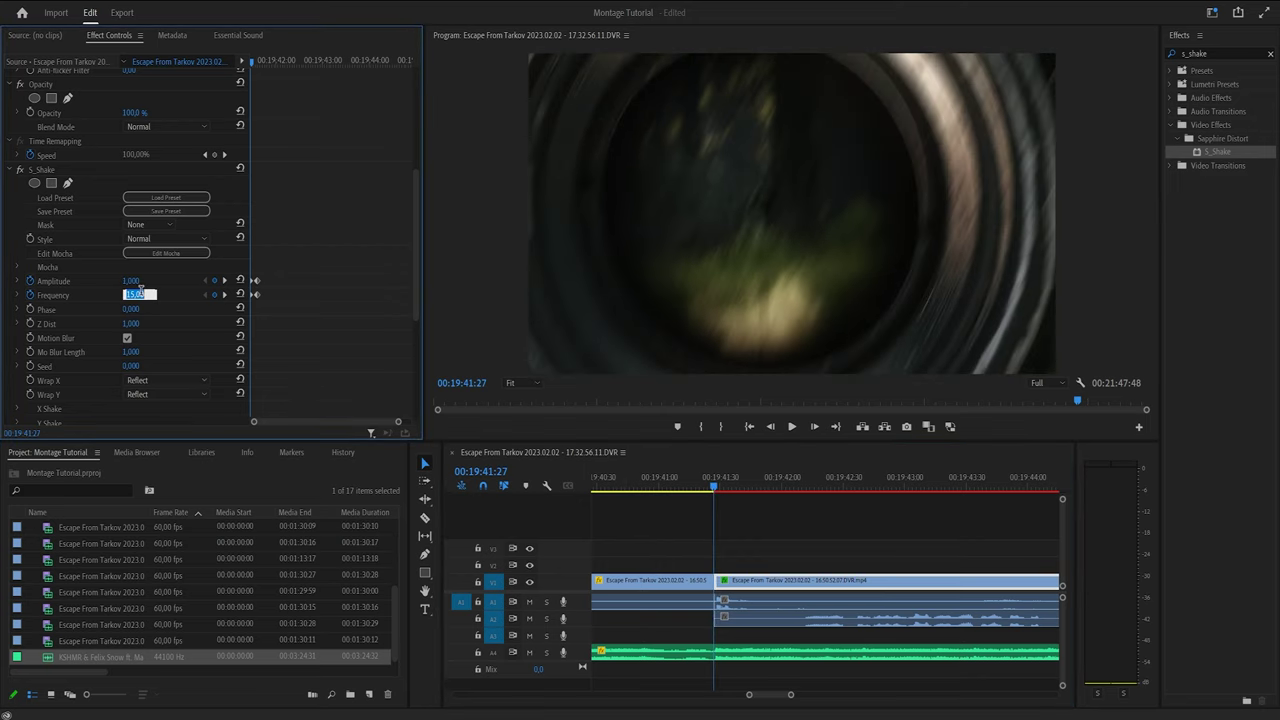
{"action": "type", "text": "0"}
{"action": "key", "text": "Return"}
Step: Play across the cut several times to check the lighter shake, returning to 00:19:41:27
{"action": "key", "text": "space"}
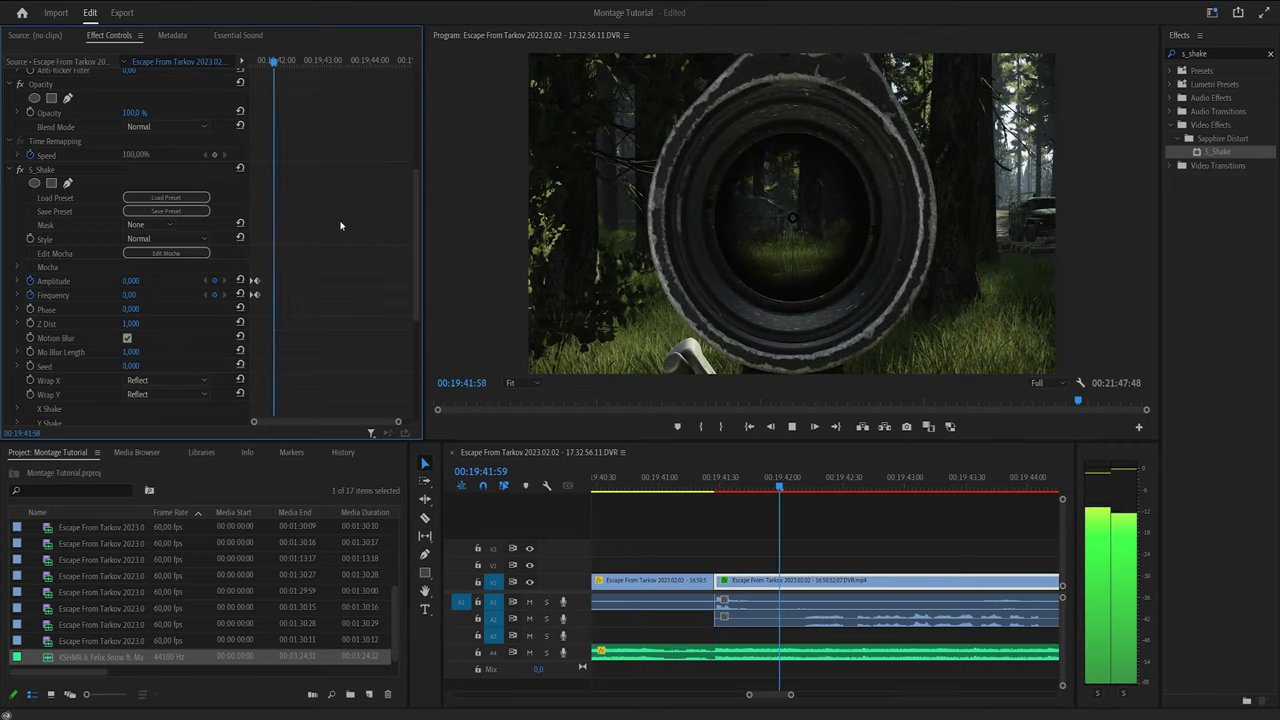
{"action": "key", "text": "space"}
{"action": "left_click", "coordinate": [705, 485]}
{"action": "left_click", "coordinate": [726, 519]}
{"action": "key", "text": "space"}
{"action": "key", "text": "space"}
{"action": "left_click", "coordinate": [698, 487]}
{"action": "key", "text": "space"}
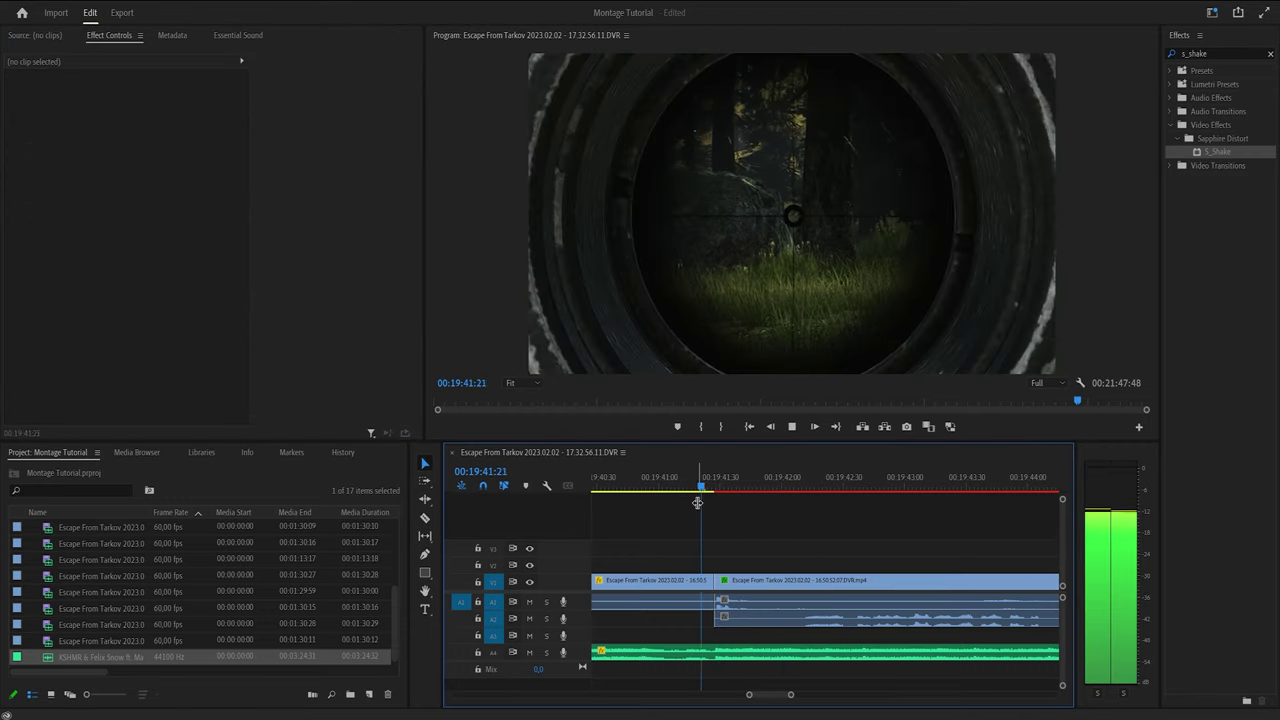
{"action": "key", "text": "space"}
{"action": "left_click", "coordinate": [712, 488]}
{"action": "left_click_drag", "start_coordinate": [712, 490], "coordinate": [706, 476]}
{"action": "key", "text": "space"}
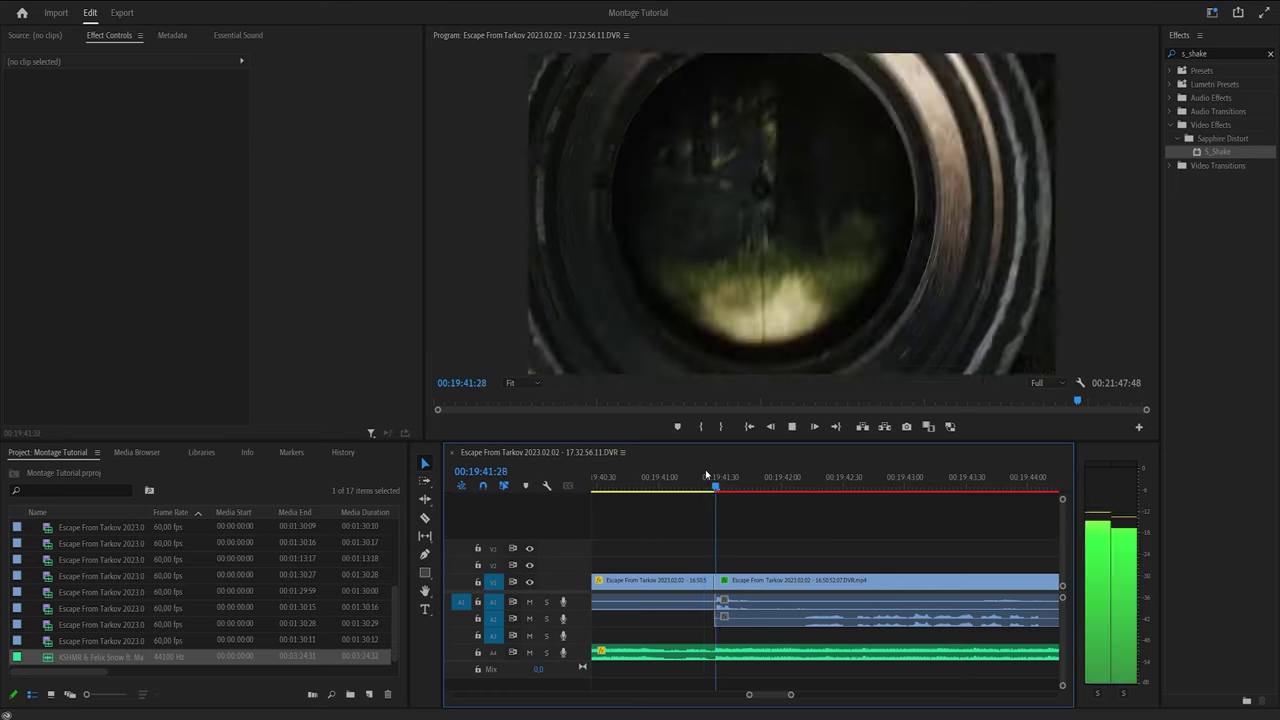
{"action": "left_click", "coordinate": [706, 475]}
{"action": "key", "text": "space"}
{"action": "left_click", "coordinate": [706, 475]}
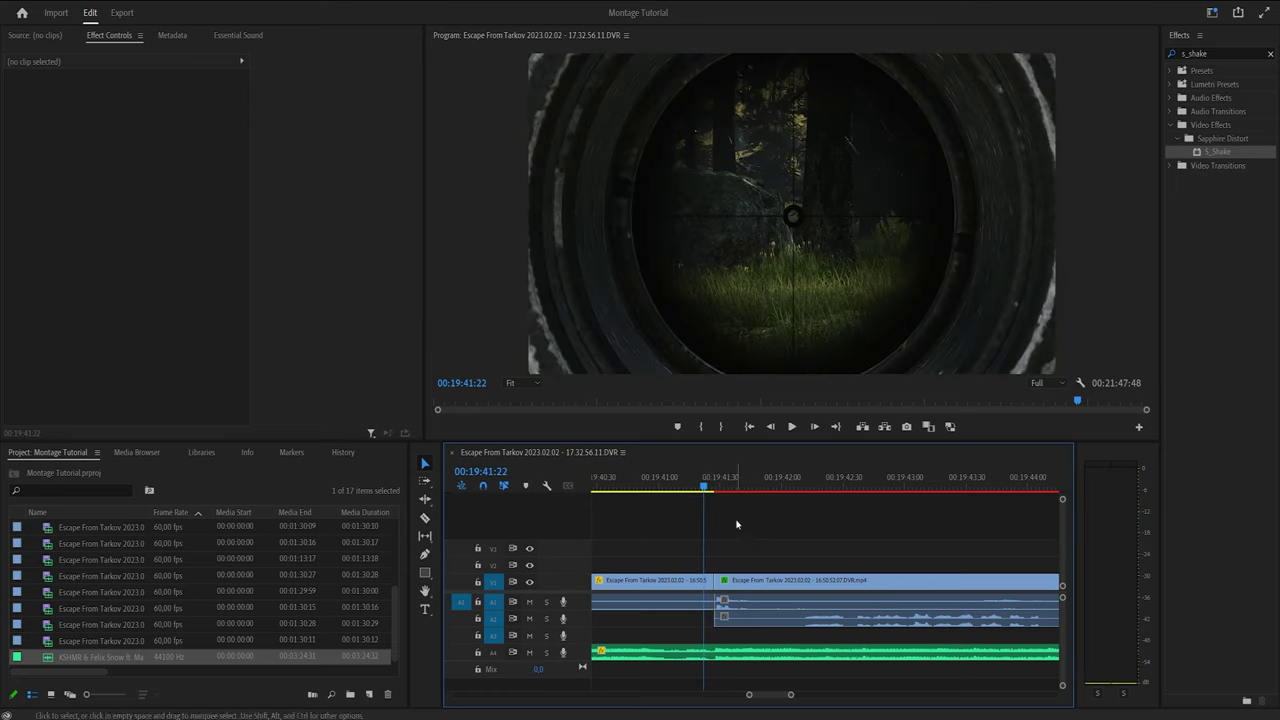
{"action": "left_click_drag", "start_coordinate": [706, 476], "coordinate": [713, 478]}
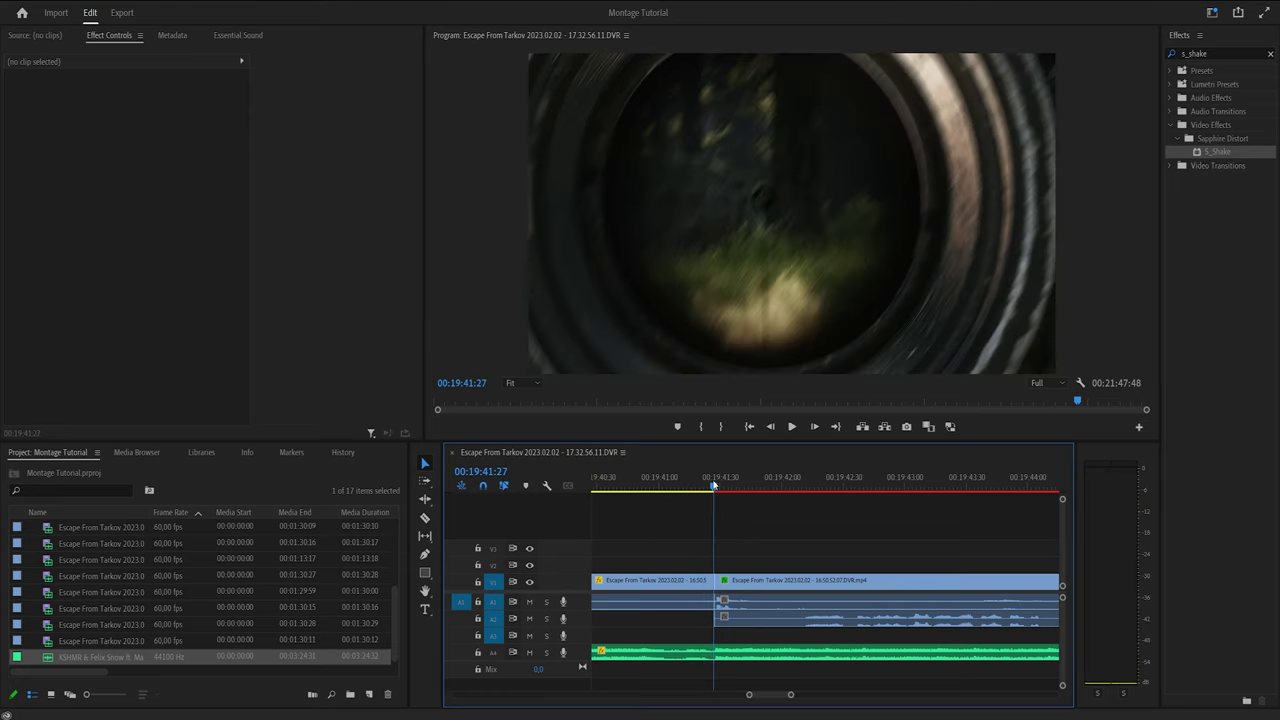
Step: Reset the second segment's Position and Scale at 00:19:41:27, disable S_Shake, and play the cut without effects for comparison
{"action": "left_click", "coordinate": [790, 581]}
{"action": "left_click", "coordinate": [240, 104]}
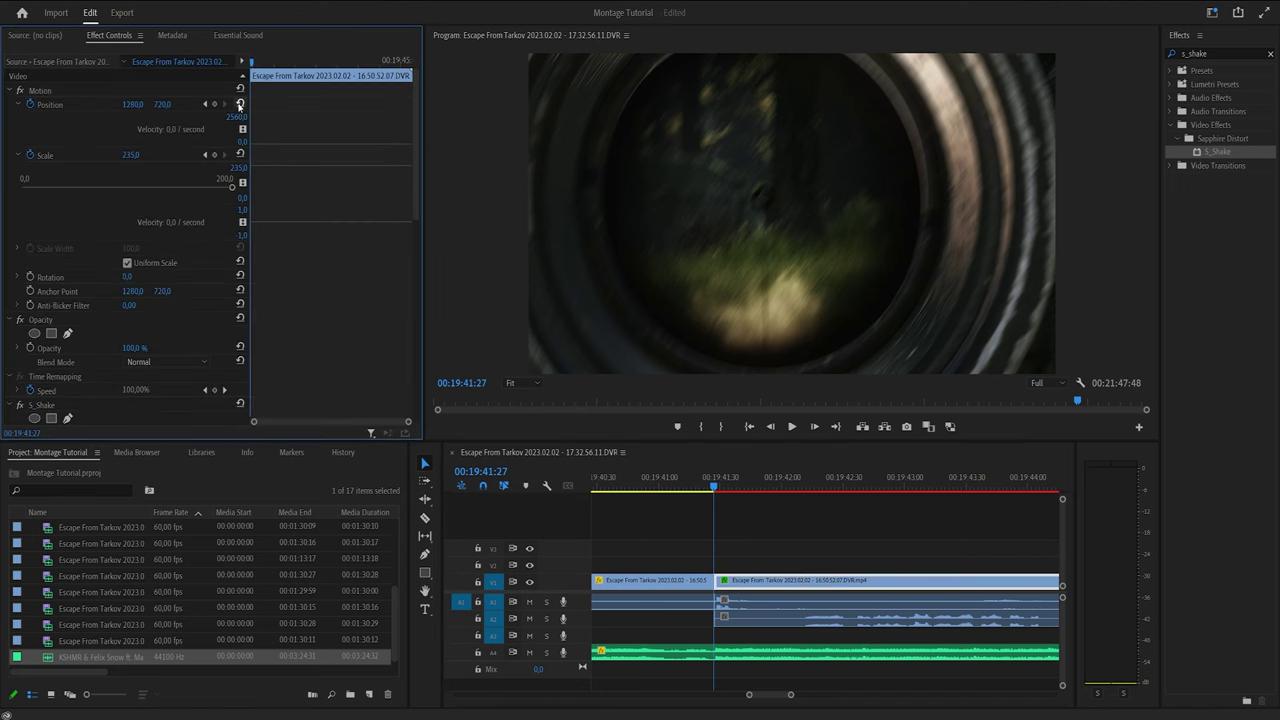
{"action": "left_click", "coordinate": [240, 155]}
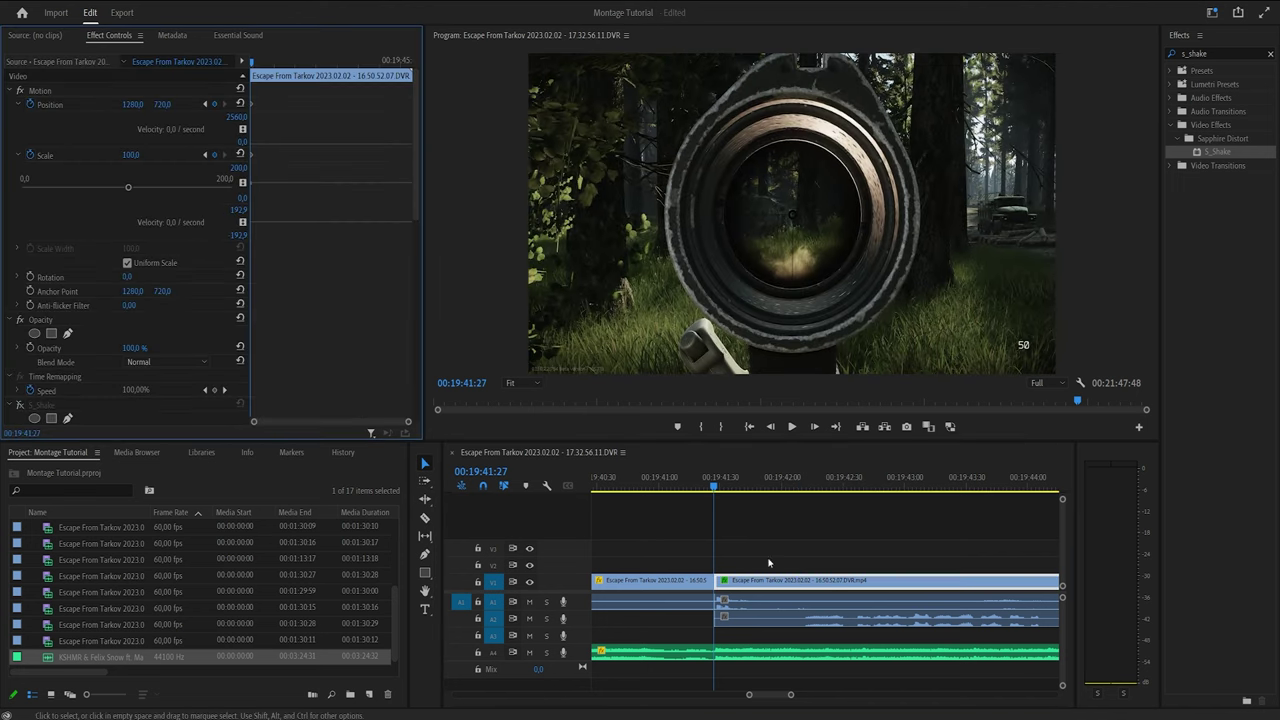
{"action": "left_click", "coordinate": [732, 523]}
{"action": "key", "text": "space"}
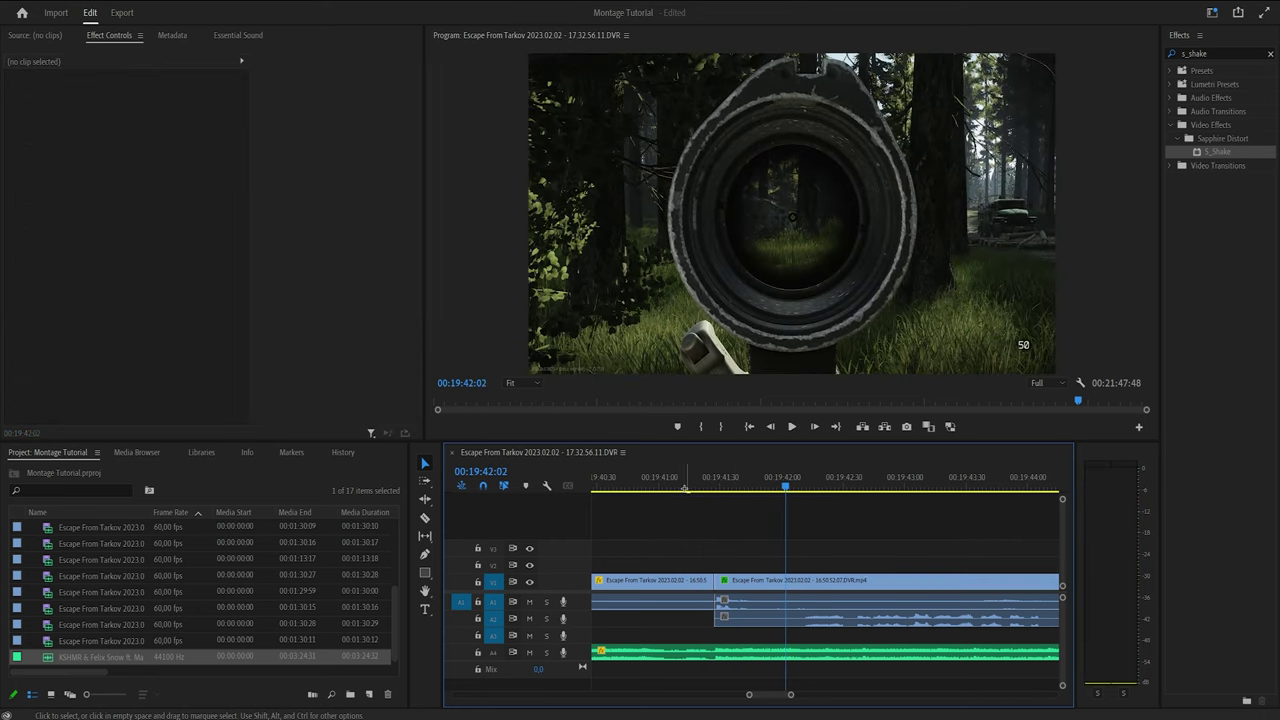
{"action": "key", "text": "space"}
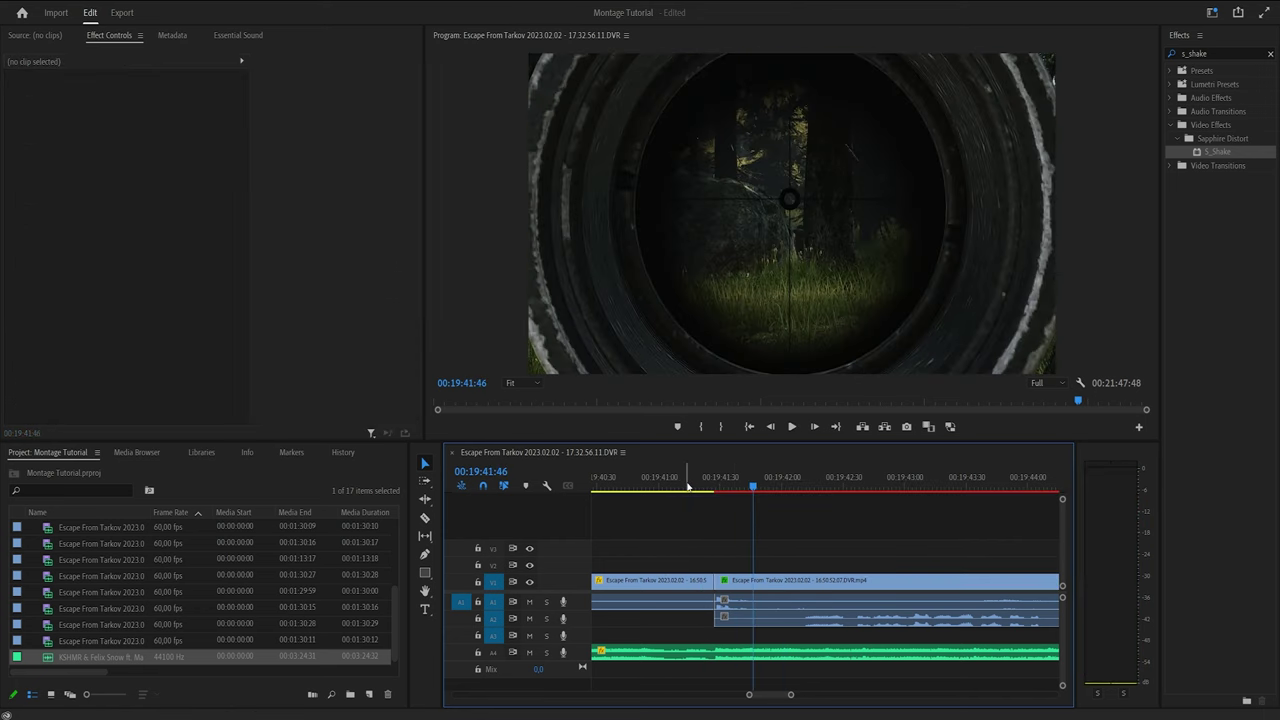
Step: Play across the cut with the S_Shake effect enabled again to compare it with the plain version
{"action": "left_click", "coordinate": [687, 485]}
{"action": "key", "text": "space"}
{"action": "key", "text": "space"}
{"action": "left_click", "coordinate": [728, 487]}
{"action": "key", "text": "space"}
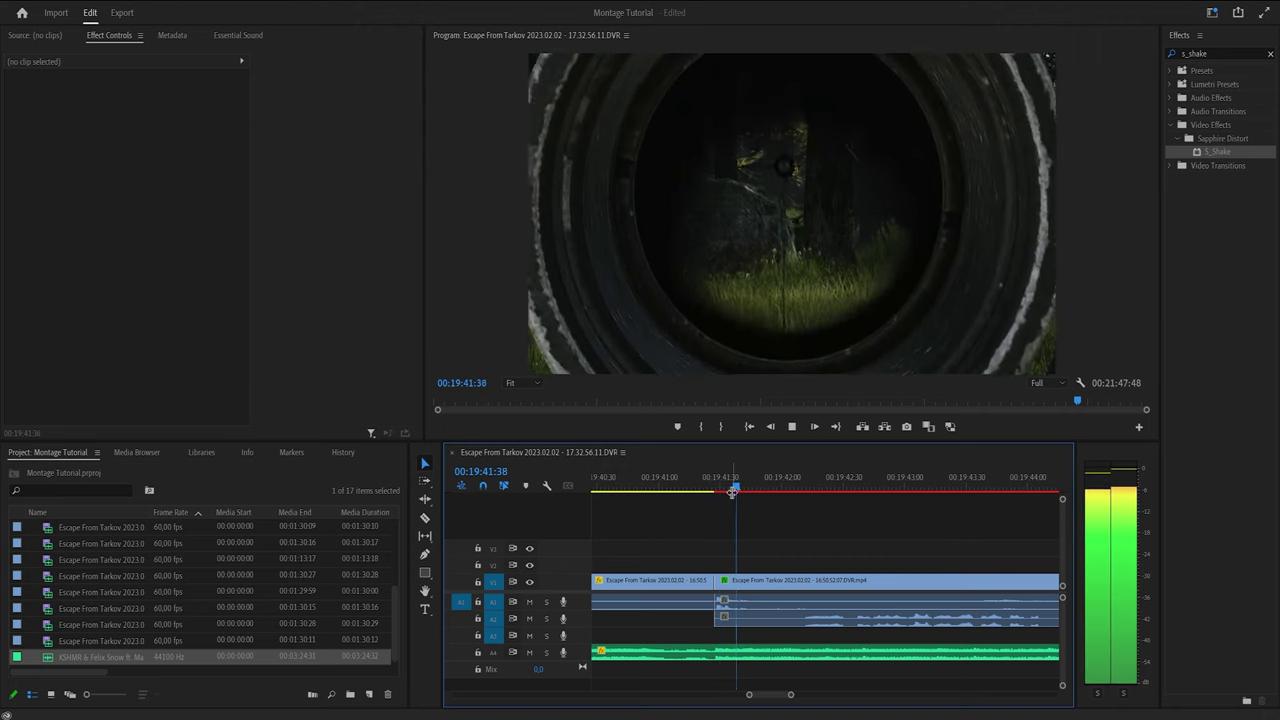
{"action": "key", "text": "space"}
Step: Undo the remaining reset of the segment's zoom keyframes and save the project
{"action": "left_click", "coordinate": [717, 486]}
{"action": "left_click", "coordinate": [749, 578]}
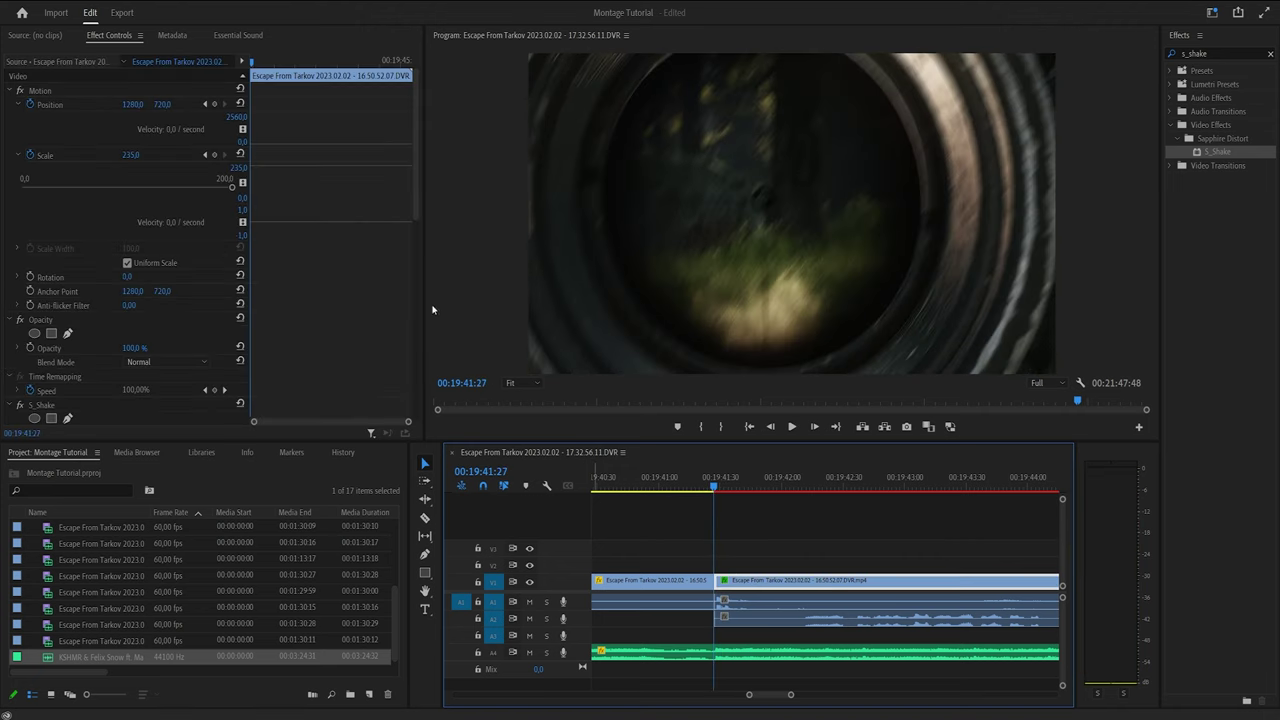
{"action": "key", "text": "ctrl+z"}
{"action": "left_click", "coordinate": [751, 535]}
{"action": "scroll", "coordinate": [751, 535], "scroll_direction": "down", "scroll_amount": 3}
{"action": "key", "text": "ctrl+s"}
{"action": "scroll", "coordinate": [745, 546], "scroll_direction": "up", "scroll_amount": 3}
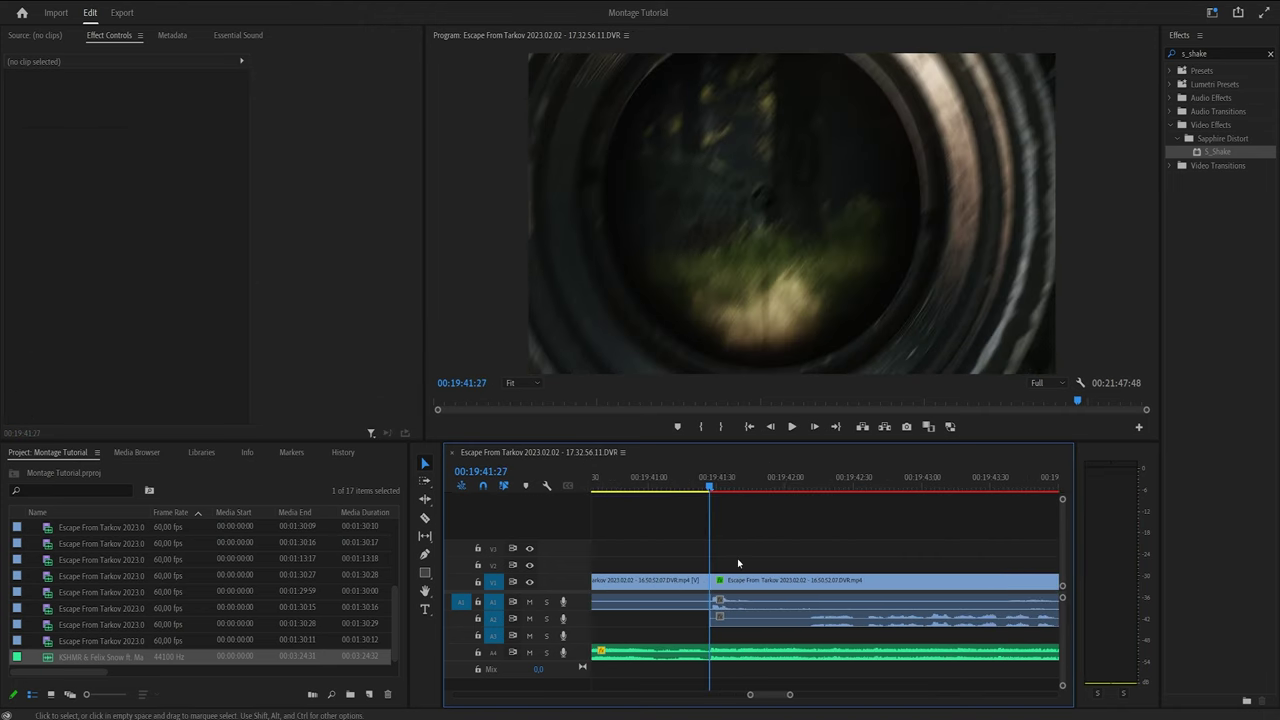
Step: Cut the second segment at 00:19:42:03 and delete the part after the cut
{"action": "scroll", "coordinate": [780, 564], "scroll_direction": "up", "scroll_amount": 3}
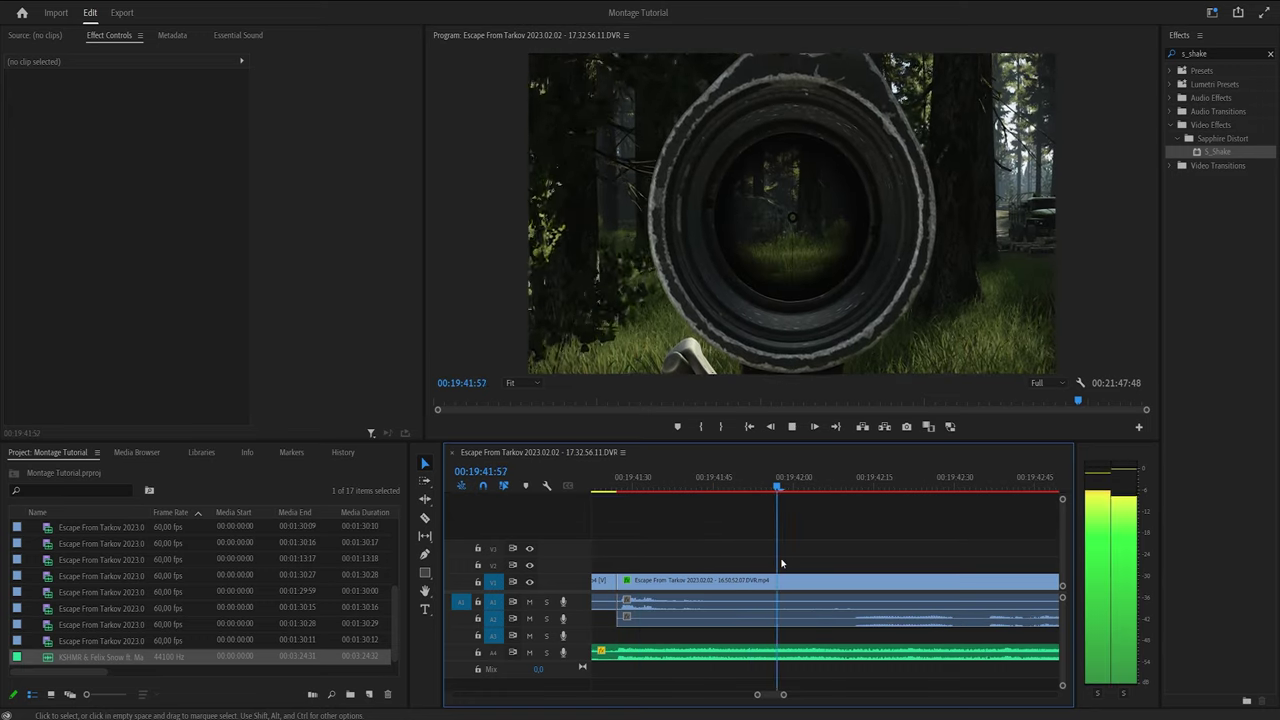
{"action": "key", "text": "space"}
{"action": "left_click", "coordinate": [811, 487]}
{"action": "key", "text": "c"}
{"action": "left_click", "coordinate": [810, 583]}
{"action": "key", "text": "v"}
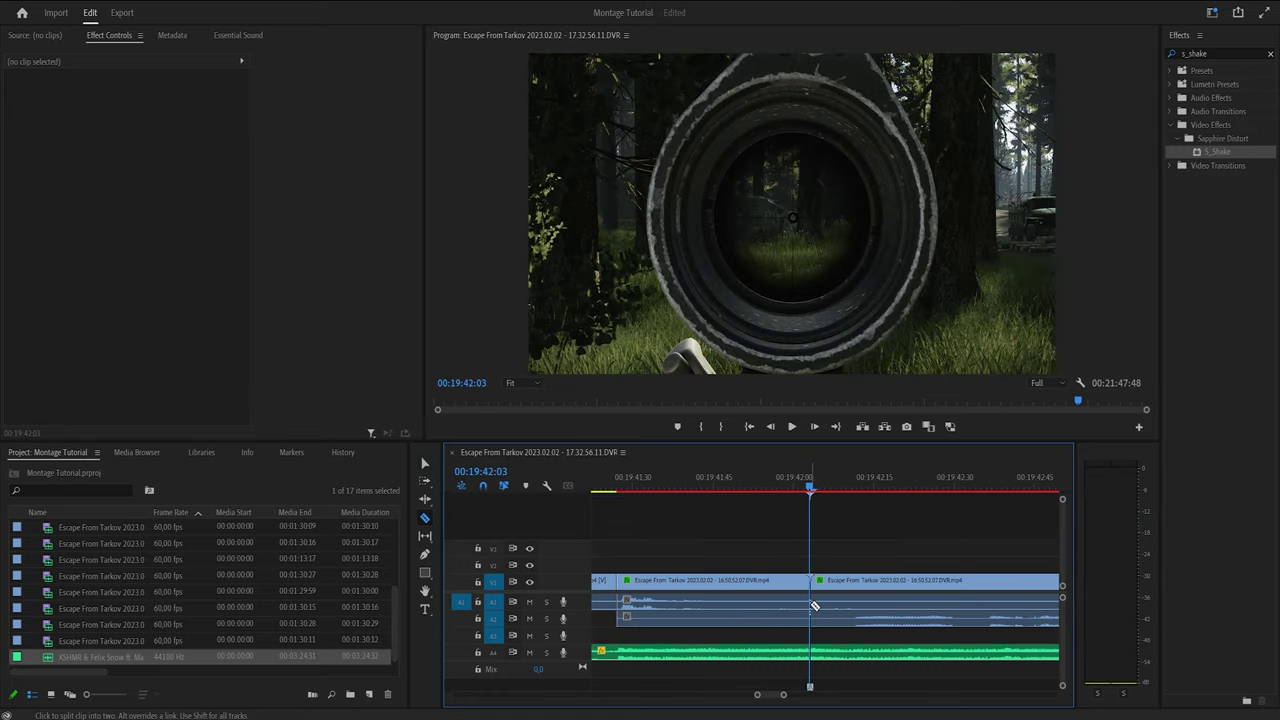
{"action": "left_click", "coordinate": [845, 590]}
{"action": "key", "text": "Delete"}
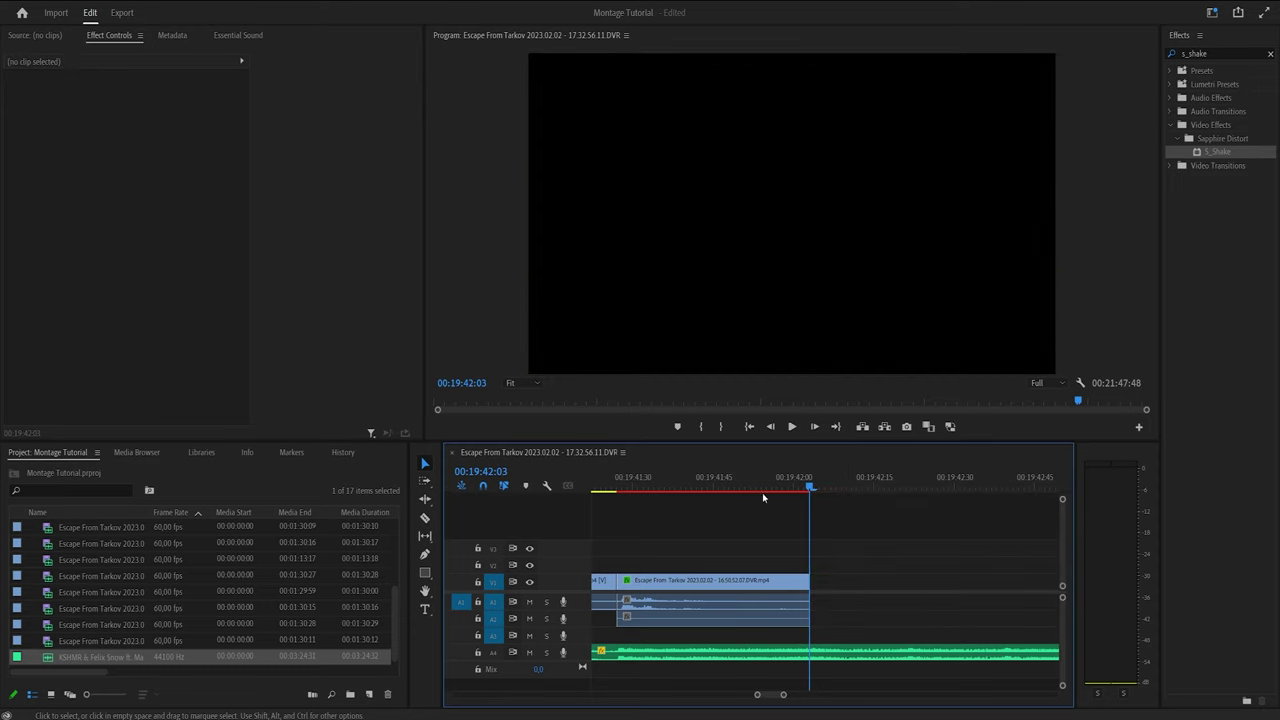
Step: Play the song past the segment's end to find the next beat and place the playhead around 00:19:42:21
{"action": "key", "text": "minus"}
{"action": "key", "text": "space"}
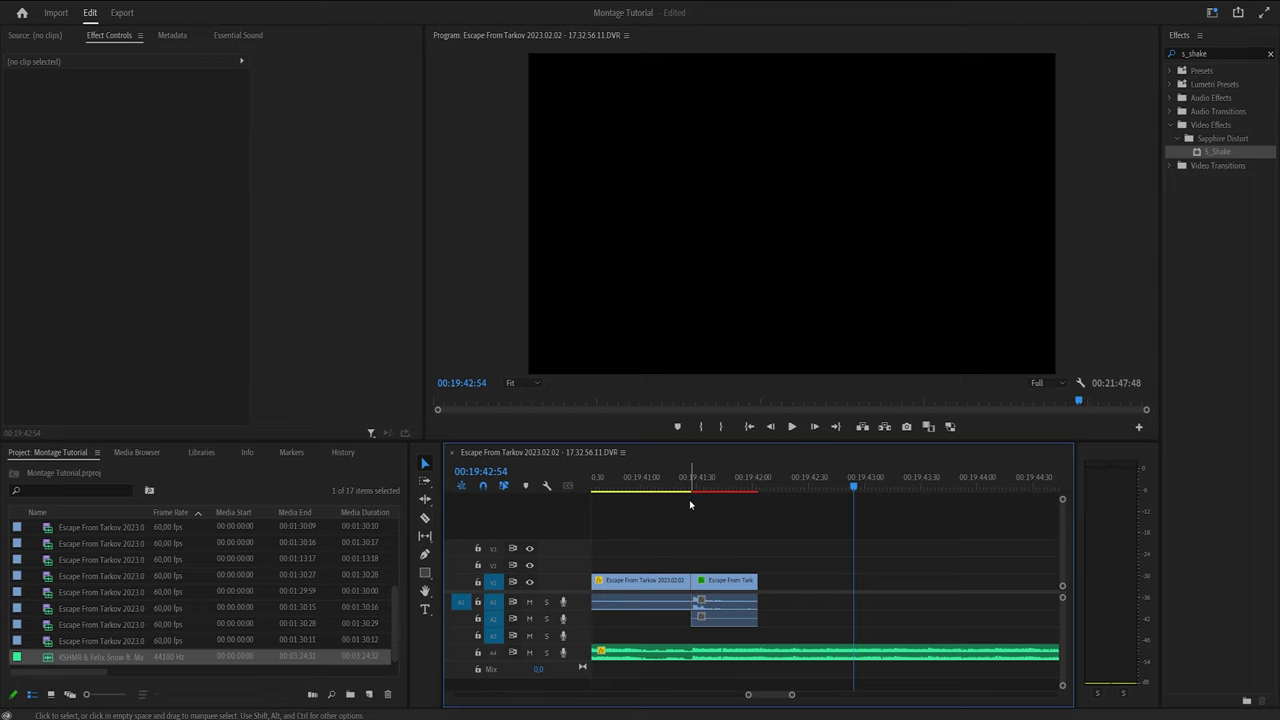
{"action": "left_click", "coordinate": [793, 478]}
{"action": "scroll", "coordinate": [791, 623], "scroll_direction": "up", "scroll_amount": 3}
{"action": "left_click", "coordinate": [797, 486]}
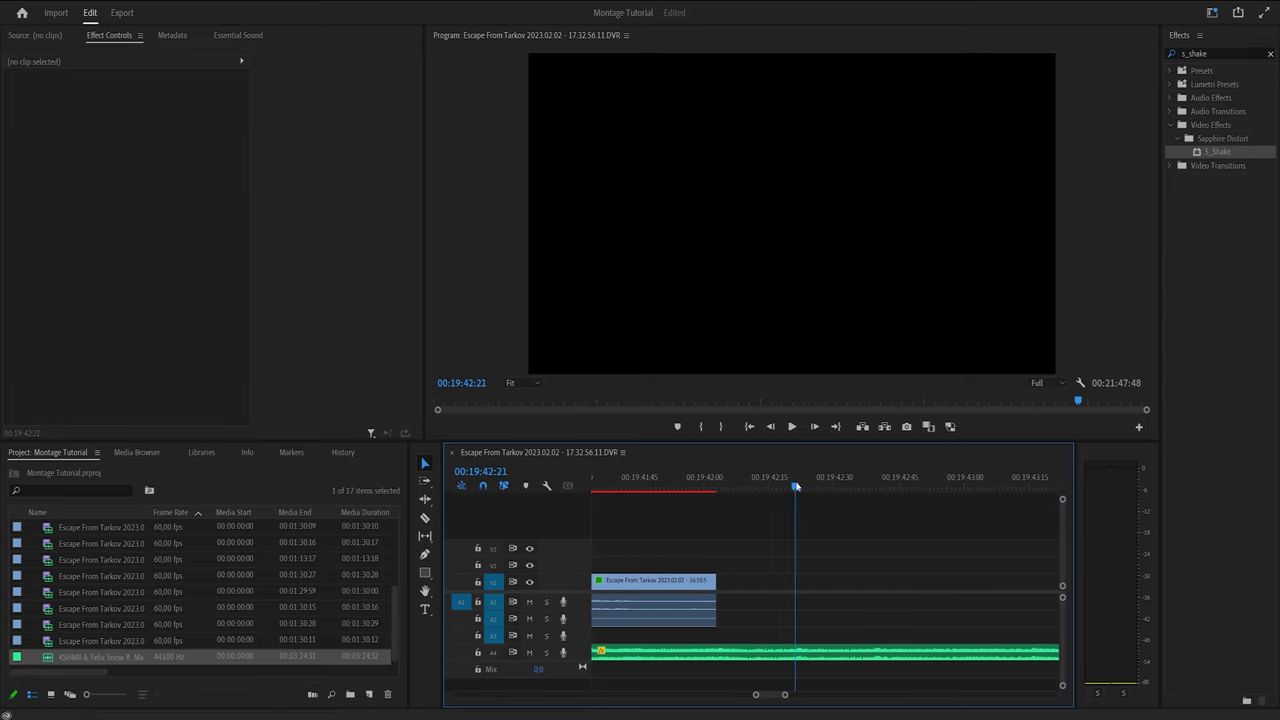
Step: Try shortening the second segment by cutting it at 00:19:41:49 and deleting the part after the cut
{"action": "left_click", "coordinate": [656, 486]}
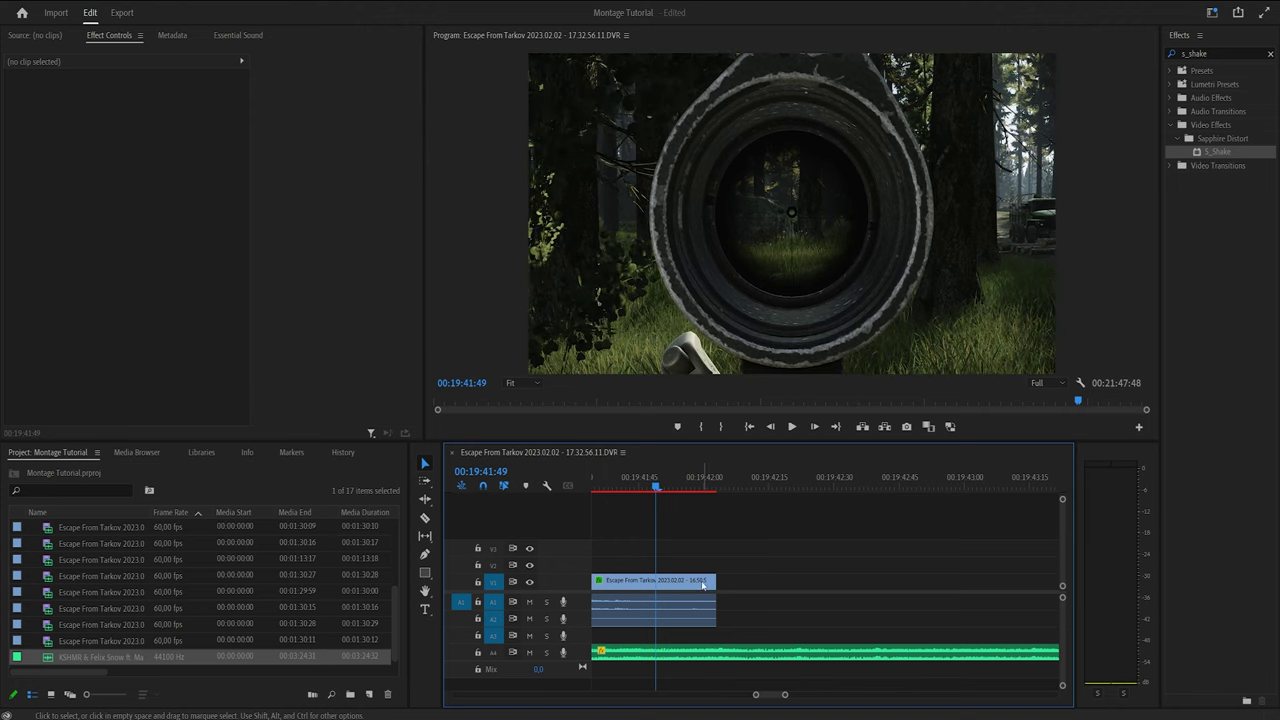
{"action": "left_click", "coordinate": [658, 583]}
{"action": "key", "text": "v"}
{"action": "left_click_drag", "start_coordinate": [686, 637], "coordinate": [682, 517]}
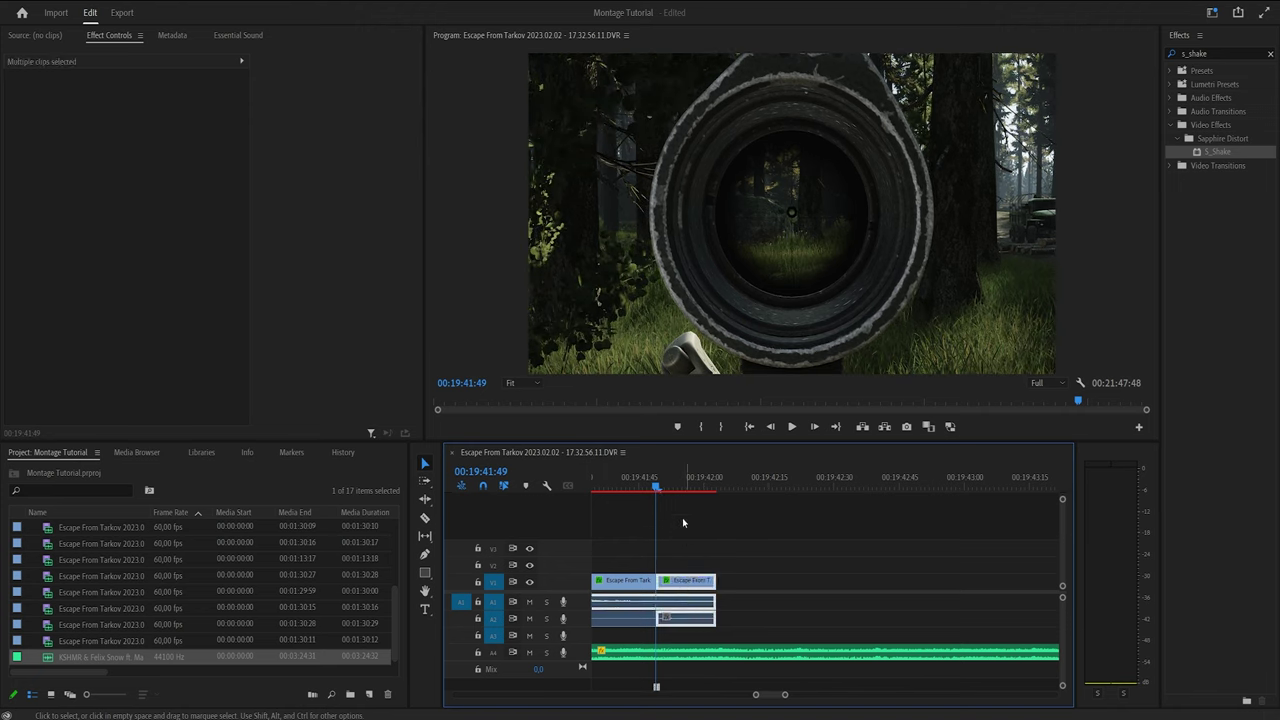
{"action": "key", "text": "Delete"}
Step: Play the shortened segment's ending and undo the cut and deletion at 00:19:41:49
{"action": "key", "text": "shift+Left"}
{"action": "key", "text": "shift+Left"}
{"action": "key", "text": "shift+Left"}
{"action": "key", "text": "space"}
{"action": "scroll", "coordinate": [716, 549], "scroll_direction": "down", "scroll_amount": 1}
{"action": "key", "text": "space"}
{"action": "key", "text": "ctrl+z"}
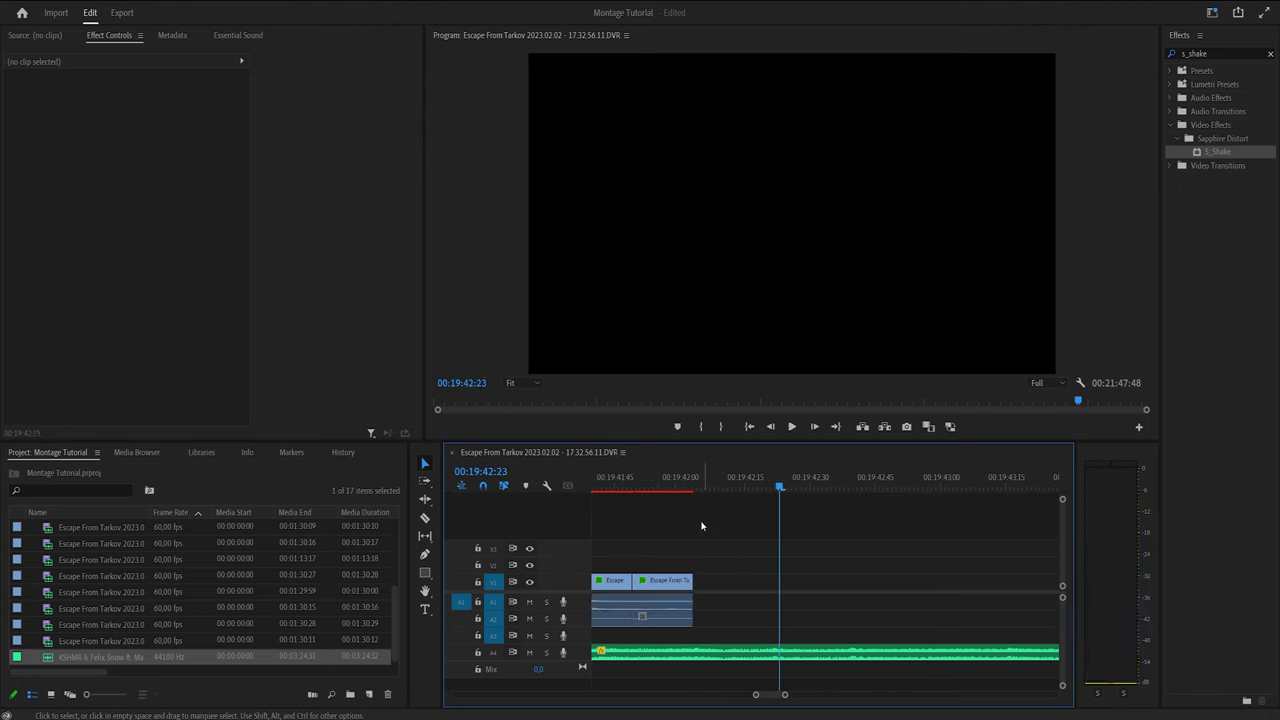
{"action": "left_click", "coordinate": [629, 481]}
{"action": "scroll", "coordinate": [742, 571], "scroll_direction": "down", "scroll_amount": 3}
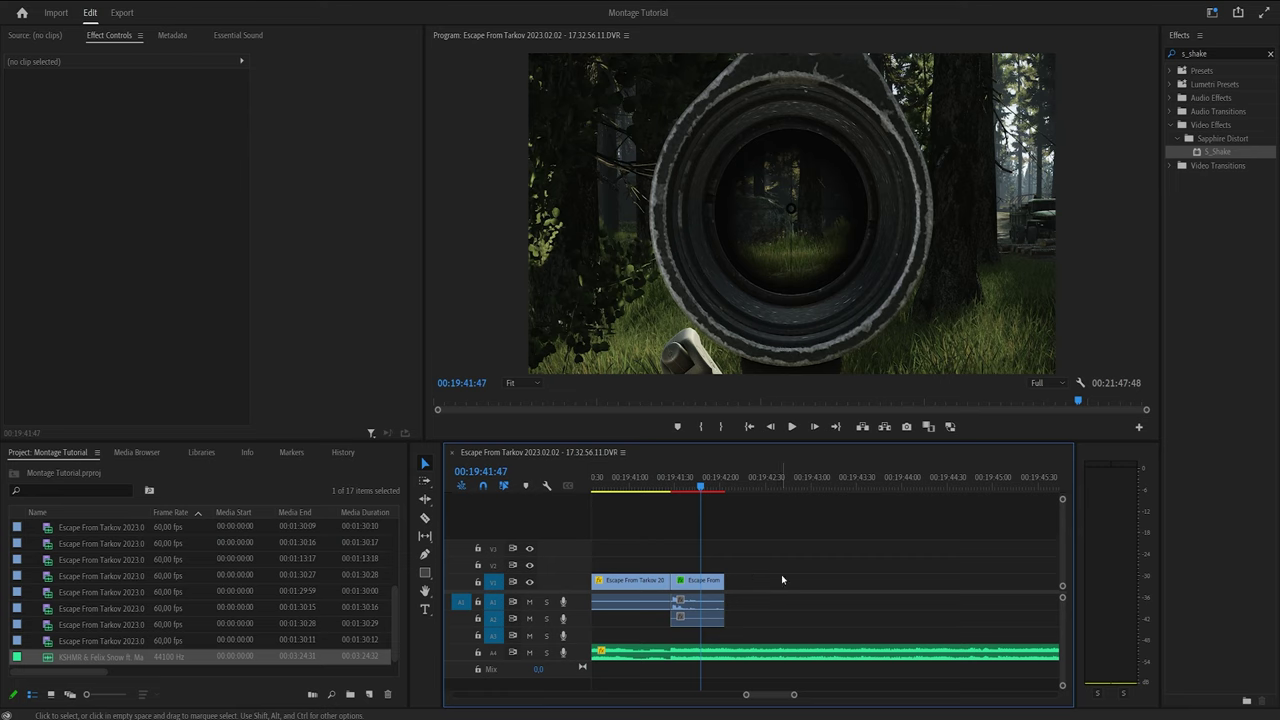
Step: Play the end of the second segment and place the playhead at its end, 00:19:42:03
{"action": "key", "text": "minus"}
{"action": "key", "text": "minus"}
{"action": "key", "text": "minus"}
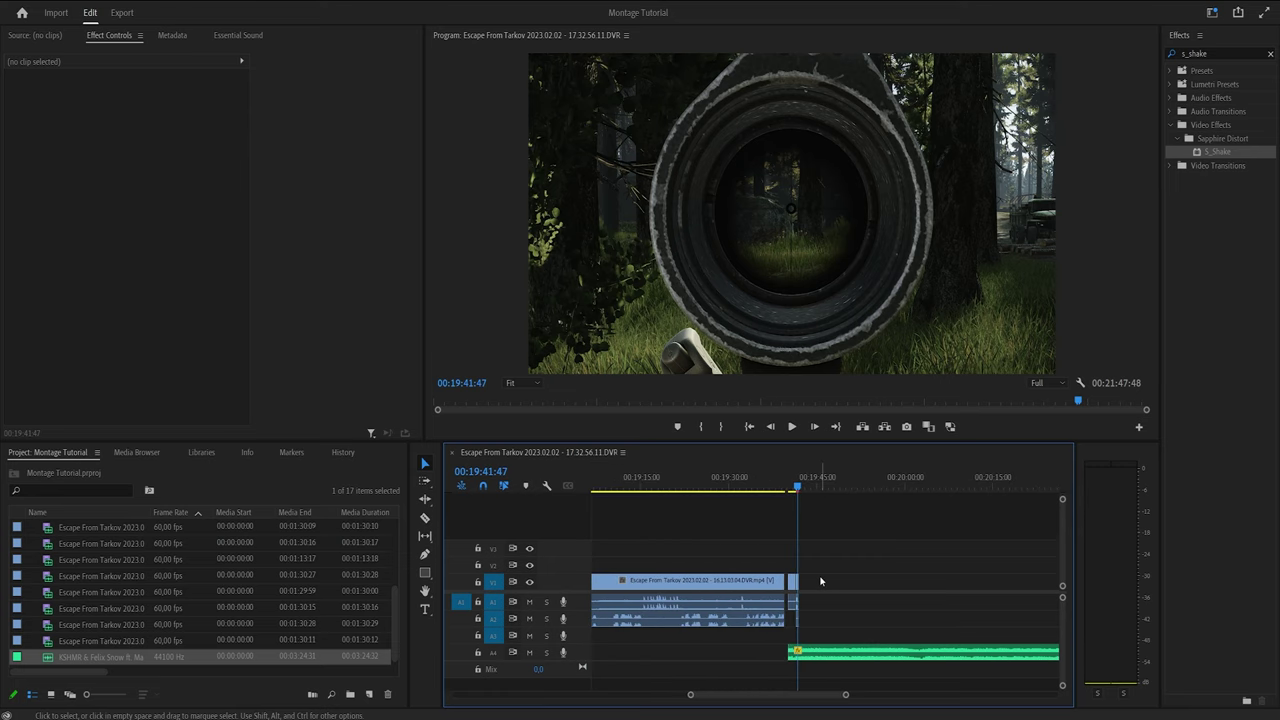
{"action": "key", "text": "equal"}
{"action": "key", "text": "equal"}
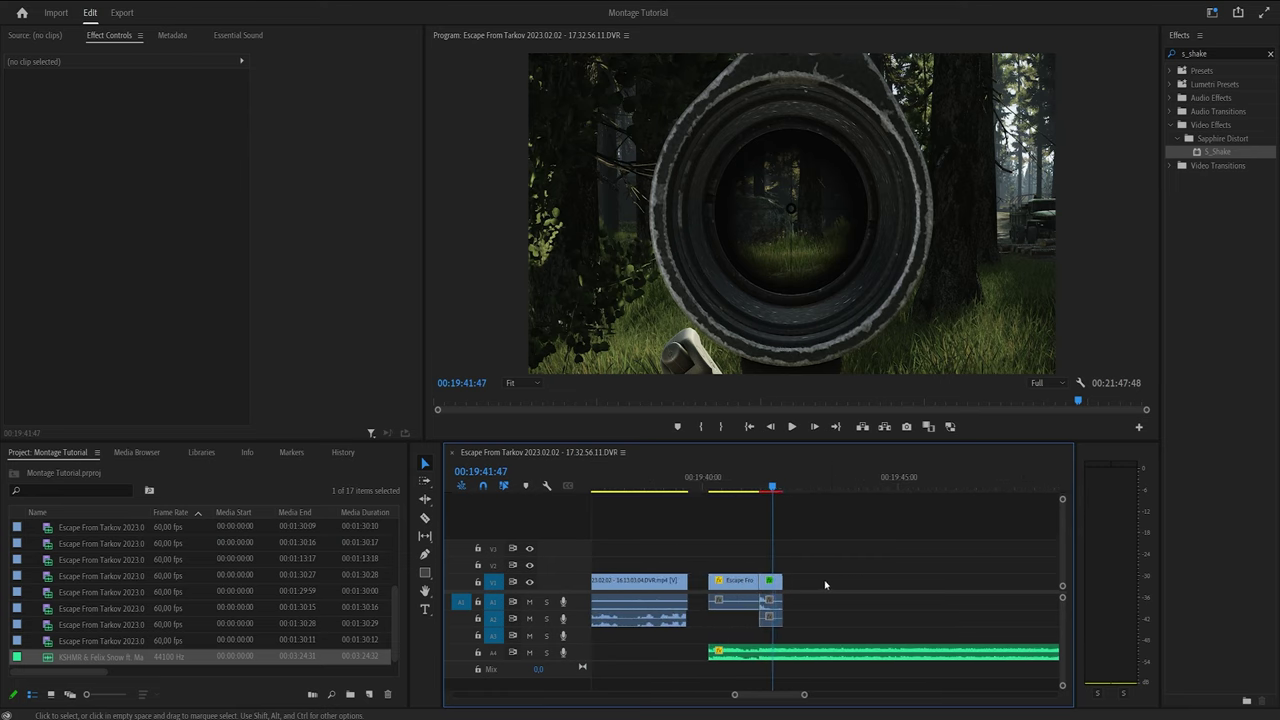
{"action": "key", "text": "space"}
{"action": "key", "text": "space"}
{"action": "left_click", "coordinate": [782, 487]}
Step: Show the whole sequence and move the playhead back to the earlier gameplay clips at 00:13:14:26
{"action": "scroll", "coordinate": [900, 608], "scroll_direction": "down", "scroll_amount": 3}
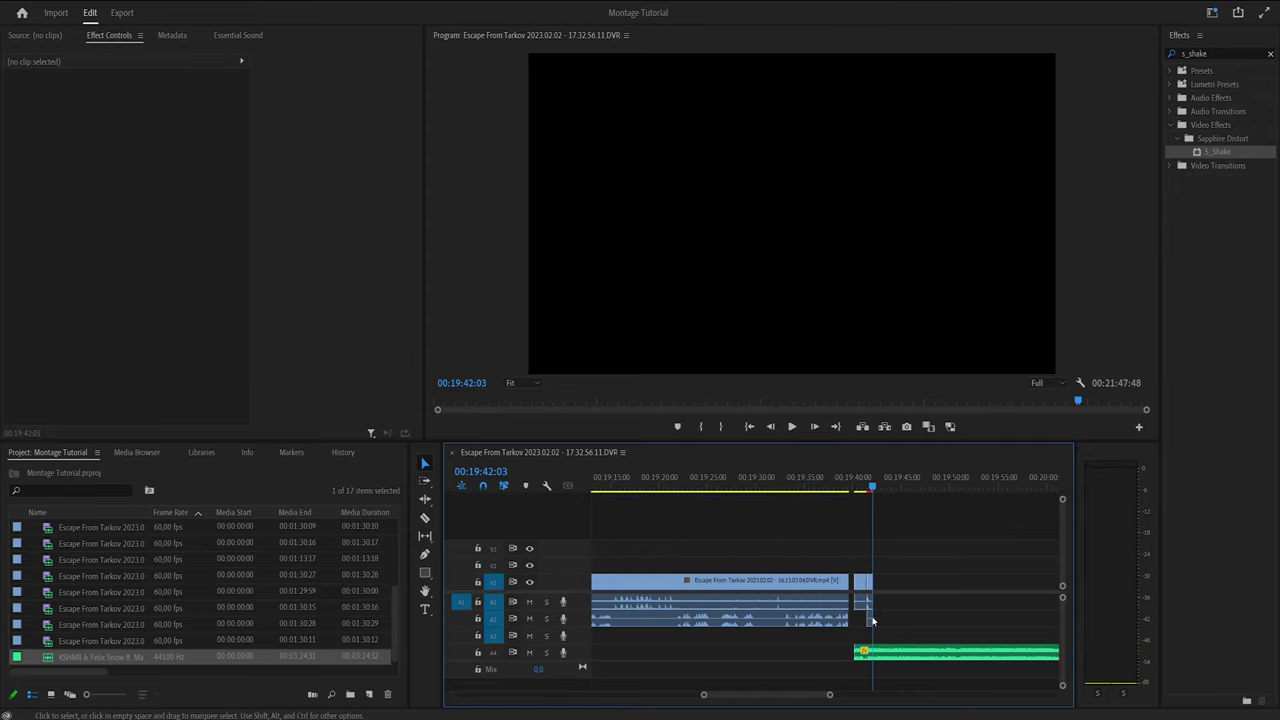
{"action": "key", "text": "minus"}
{"action": "key", "text": "minus"}
{"action": "key", "text": "minus"}
{"action": "key", "text": "minus"}
{"action": "left_click", "coordinate": [663, 483]}
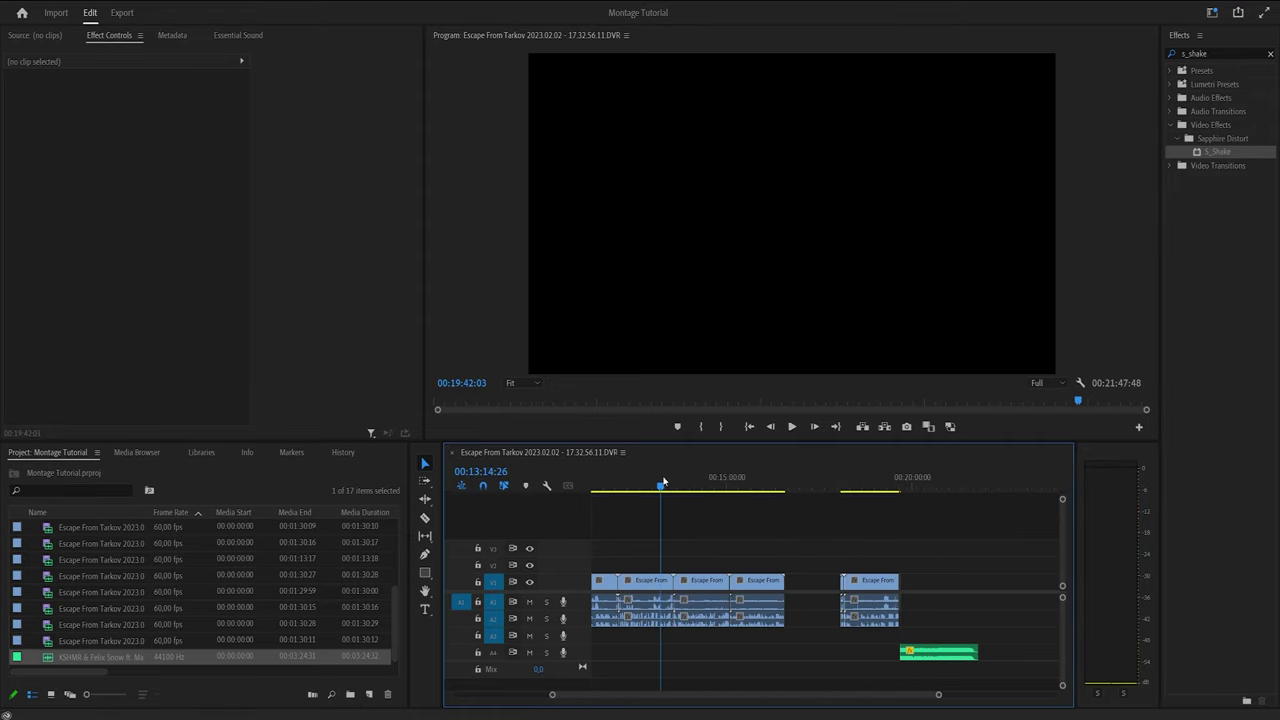
Step: Find the shot near 00:12:04 in the earlier gameplay, cut the clip just before it and delete the part before the cut
{"action": "key", "text": "space"}
{"action": "key", "text": "equal"}
{"action": "key", "text": "equal"}
{"action": "key", "text": "equal"}
{"action": "key", "text": "equal"}
{"action": "key", "text": "equal"}
{"action": "key", "text": "equal"}
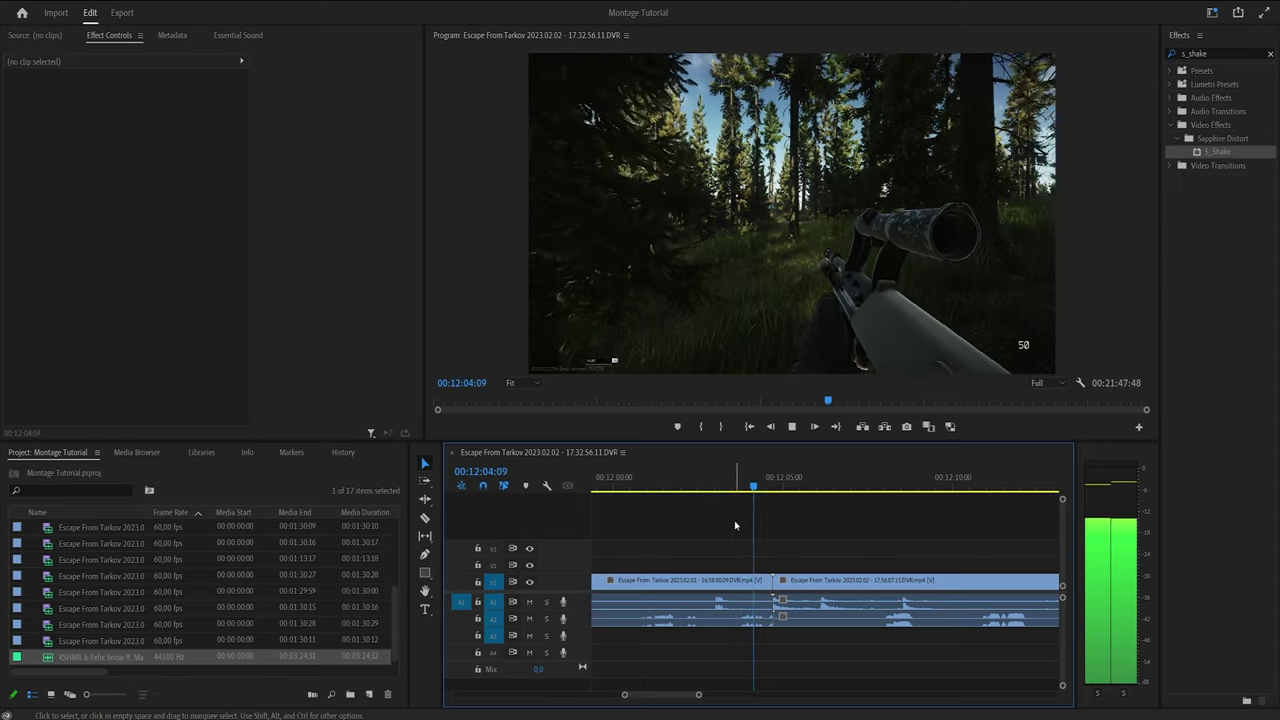
{"action": "key", "text": "space"}
{"action": "key", "text": "c"}
{"action": "left_click", "coordinate": [708, 582]}
{"action": "key", "text": "v"}
{"action": "left_click", "coordinate": [692, 584]}
{"action": "key", "text": "Delete"}
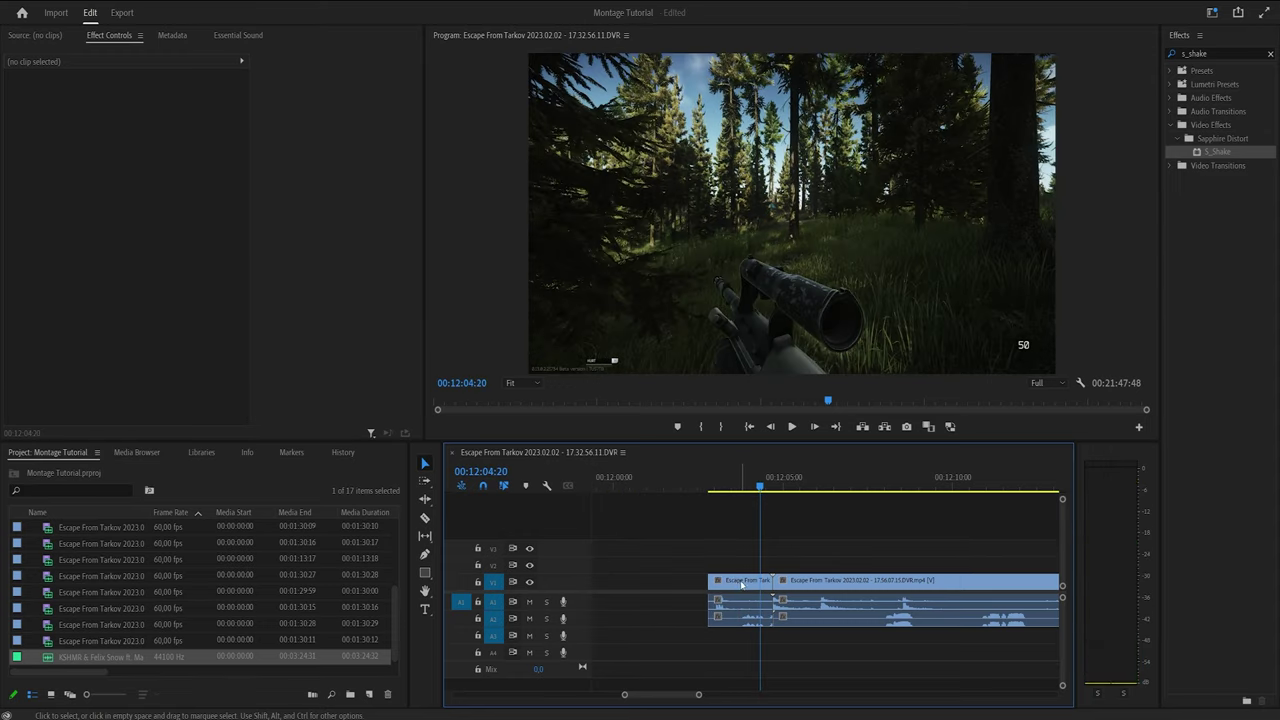
Step: Cut the remaining gameplay piece shortly after its gunshot and delete the part after the cut
{"action": "key", "text": "c"}
{"action": "left_click", "coordinate": [741, 584]}
{"action": "key", "text": "v"}
{"action": "left_click", "coordinate": [766, 584]}
{"action": "key", "text": "Delete"}
Step: Cut the short isolated gunshot segment out of the earlier gameplay section to the clipboard
{"action": "left_click", "coordinate": [726, 583]}
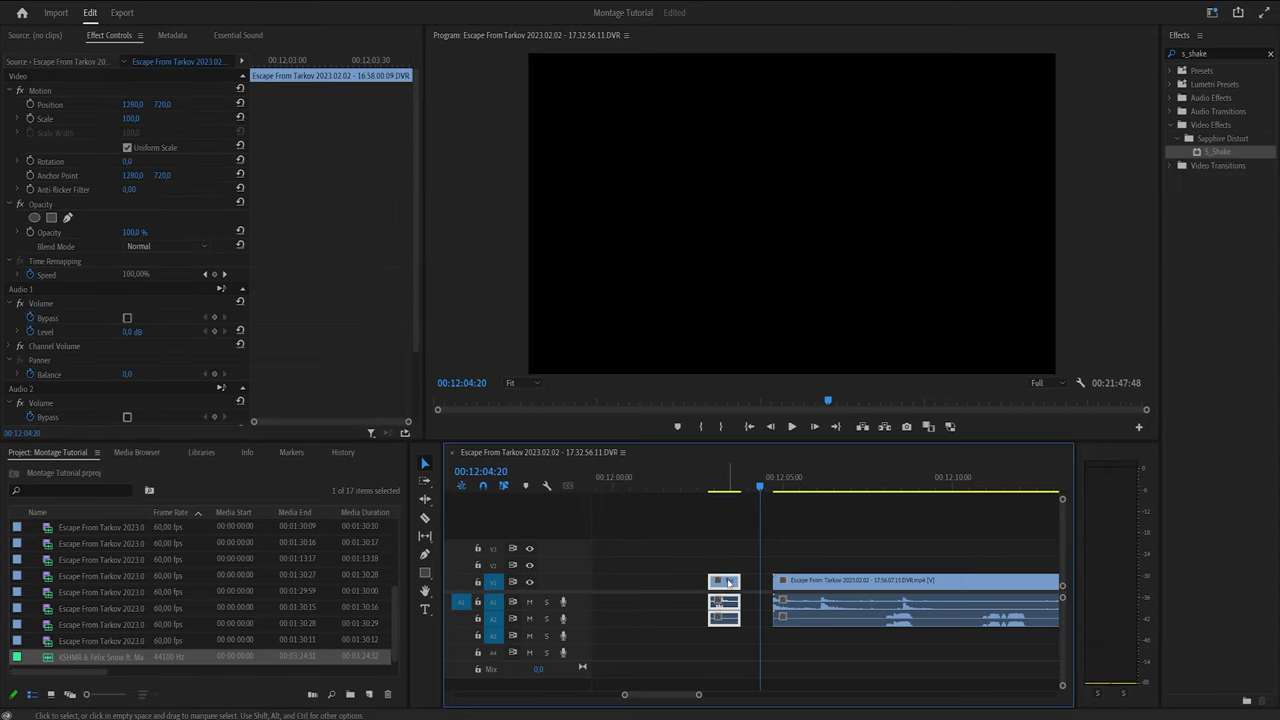
{"action": "key", "text": "minus"}
{"action": "key", "text": "minus"}
{"action": "key", "text": "minus"}
{"action": "key", "text": "minus"}
{"action": "key", "text": "minus"}
{"action": "key", "text": "minus"}
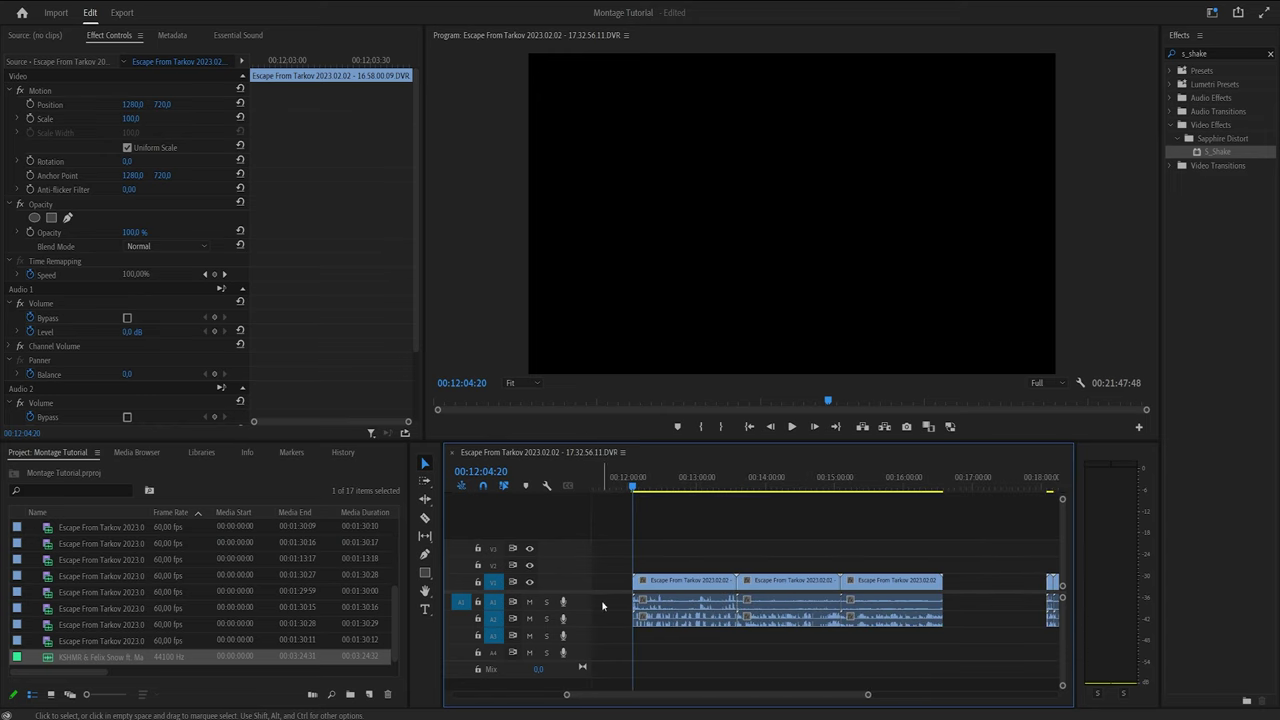
{"action": "key", "text": "equal"}
{"action": "key", "text": "equal"}
{"action": "key", "text": "equal"}
{"action": "key", "text": "equal"}
{"action": "key", "text": "equal"}
{"action": "left_click", "coordinate": [762, 549]}
Step: Paste the gunshot segment at the end of the montage's second segment, 00:19:42:03
{"action": "key", "text": "minus"}
{"action": "key", "text": "minus"}
{"action": "key", "text": "minus"}
{"action": "key", "text": "minus"}
{"action": "key", "text": "minus"}
{"action": "key", "text": "minus"}
{"action": "key", "text": "minus"}
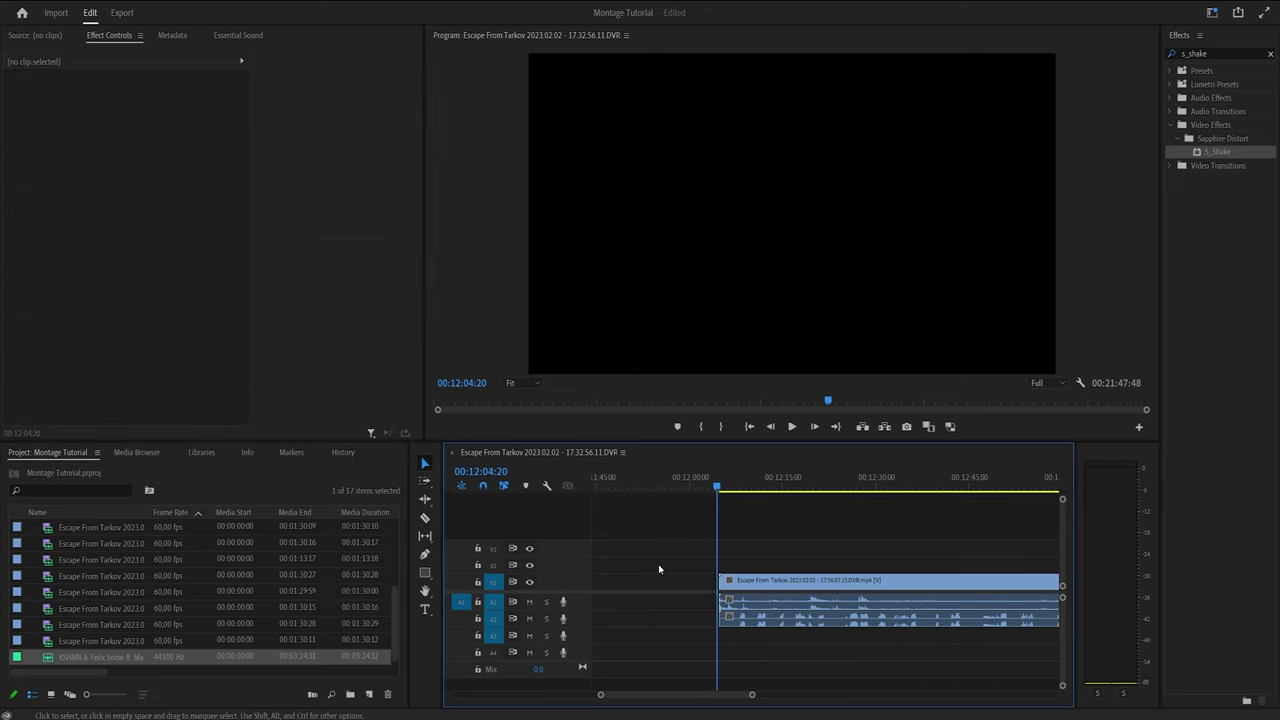
{"action": "left_click", "coordinate": [811, 484]}
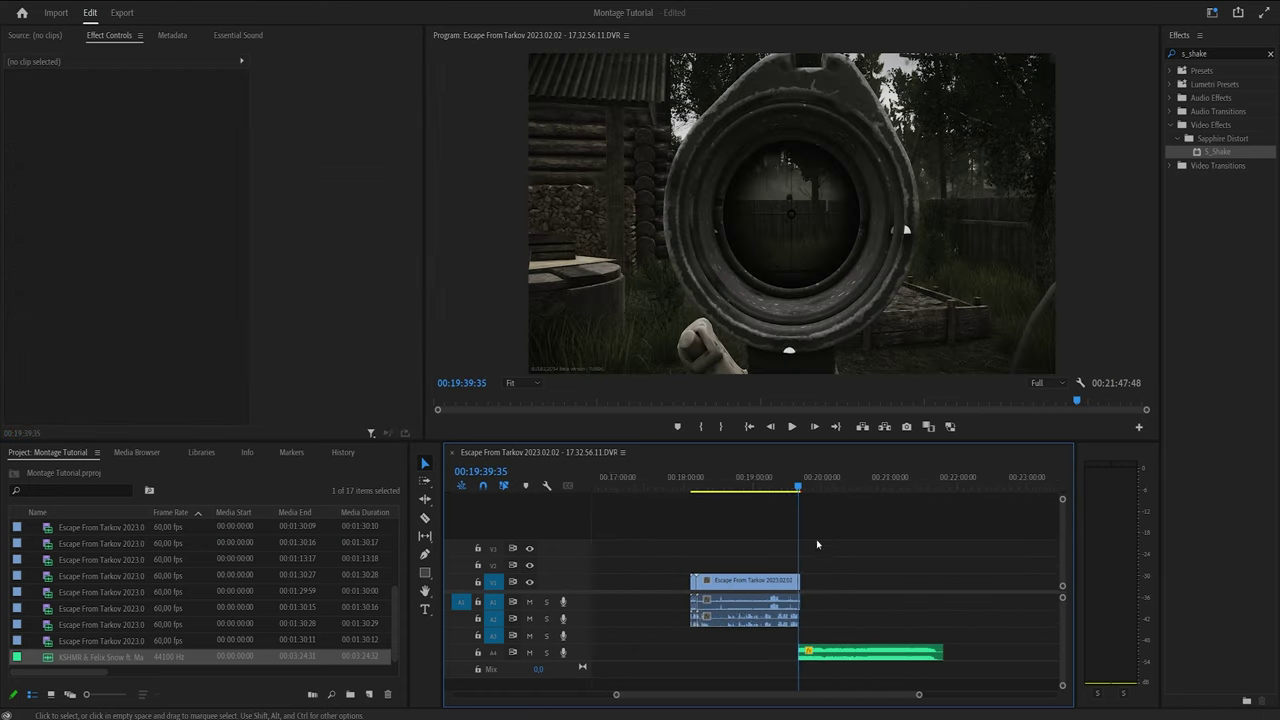
{"action": "key", "text": "equal"}
{"action": "key", "text": "equal"}
{"action": "key", "text": "equal"}
{"action": "key", "text": "equal"}
{"action": "key", "text": "equal"}
{"action": "key", "text": "equal"}
{"action": "key", "text": "equal"}
{"action": "left_click", "coordinate": [829, 486]}
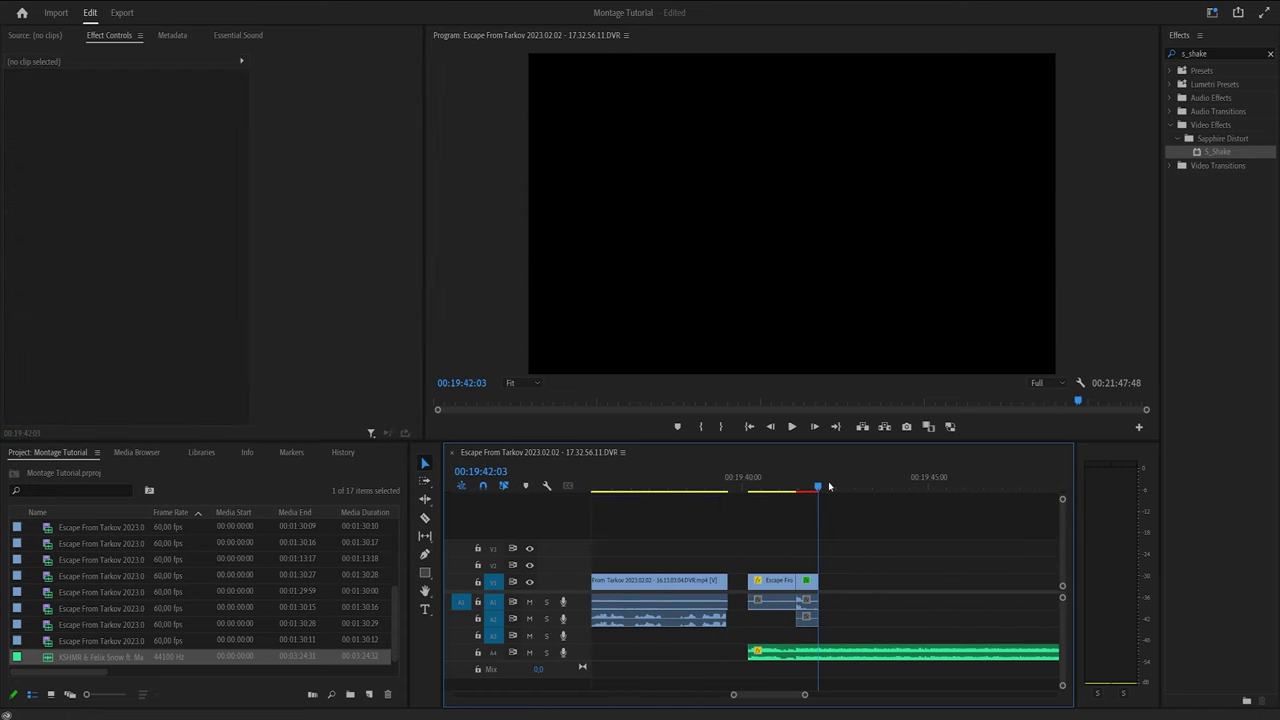
{"action": "key", "text": "ctrl+v"}
Step: Play the pasted segment against the song and scrub to the frame where the shot is fired
{"action": "left_click", "coordinate": [830, 486]}
{"action": "key", "text": "space"}
{"action": "key", "text": "equal"}
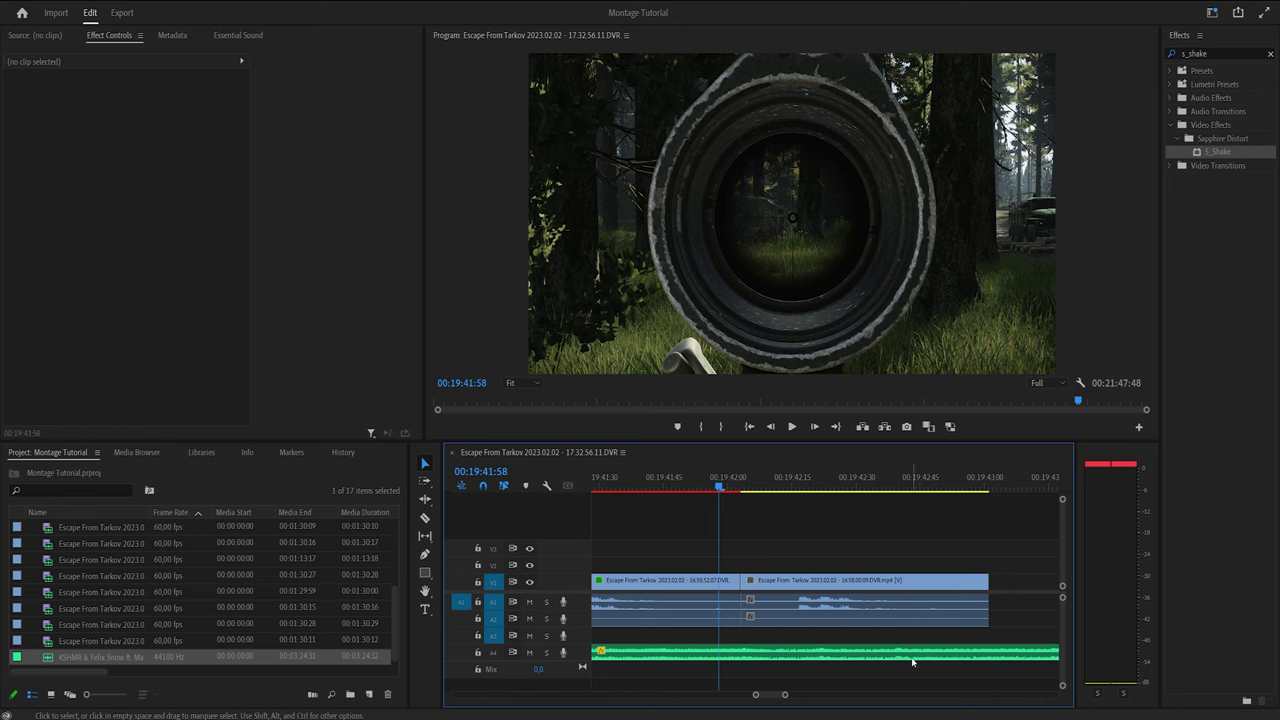
{"action": "left_click", "coordinate": [743, 487]}
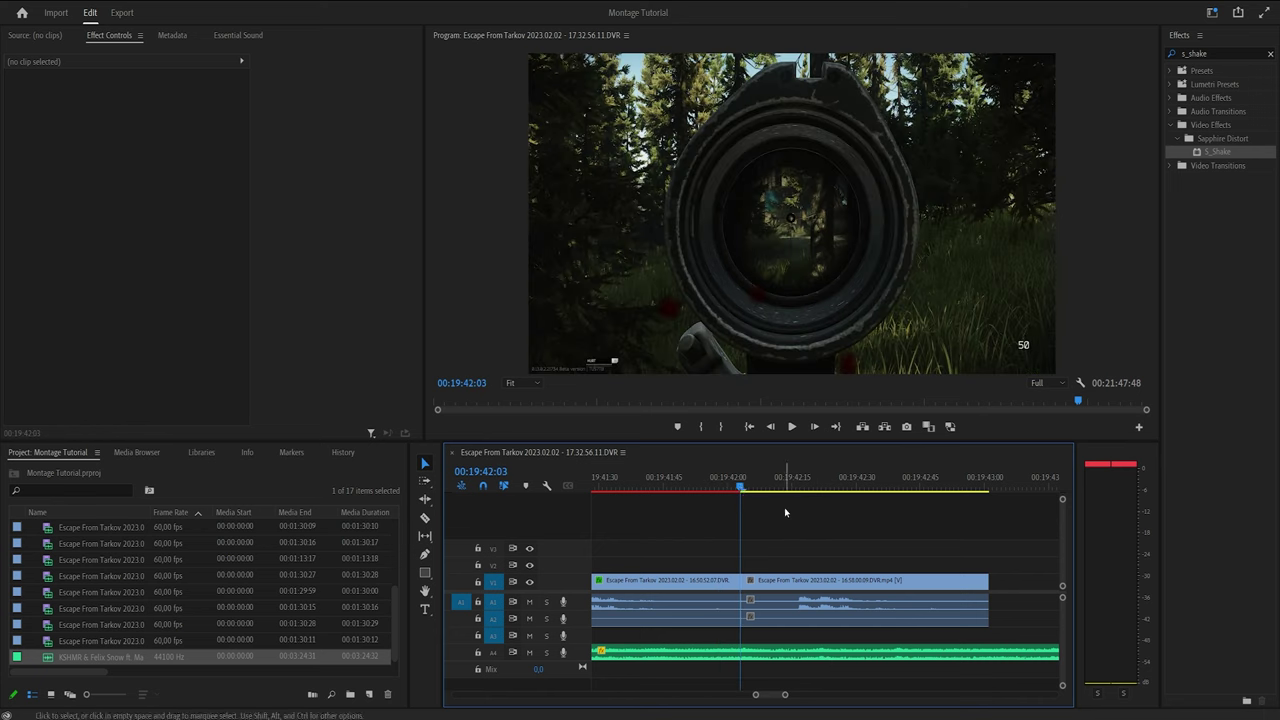
{"action": "left_click", "coordinate": [761, 487]}
{"action": "left_click", "coordinate": [783, 486]}
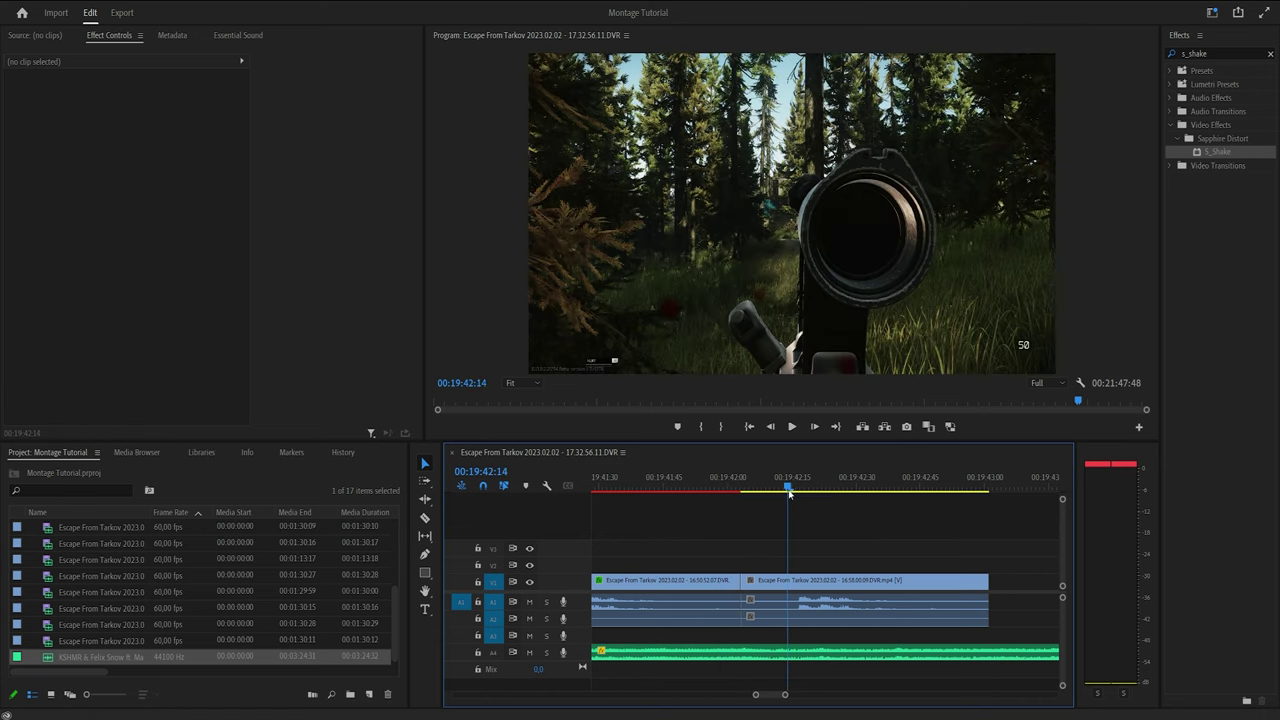
Step: Separate the gunshot audio on A1 and shift it 3 frames earlier, to 00:19:42:13
{"action": "scroll", "coordinate": [812, 594], "scroll_direction": "up", "scroll_amount": 2}
{"action": "left_click", "coordinate": [805, 597]}
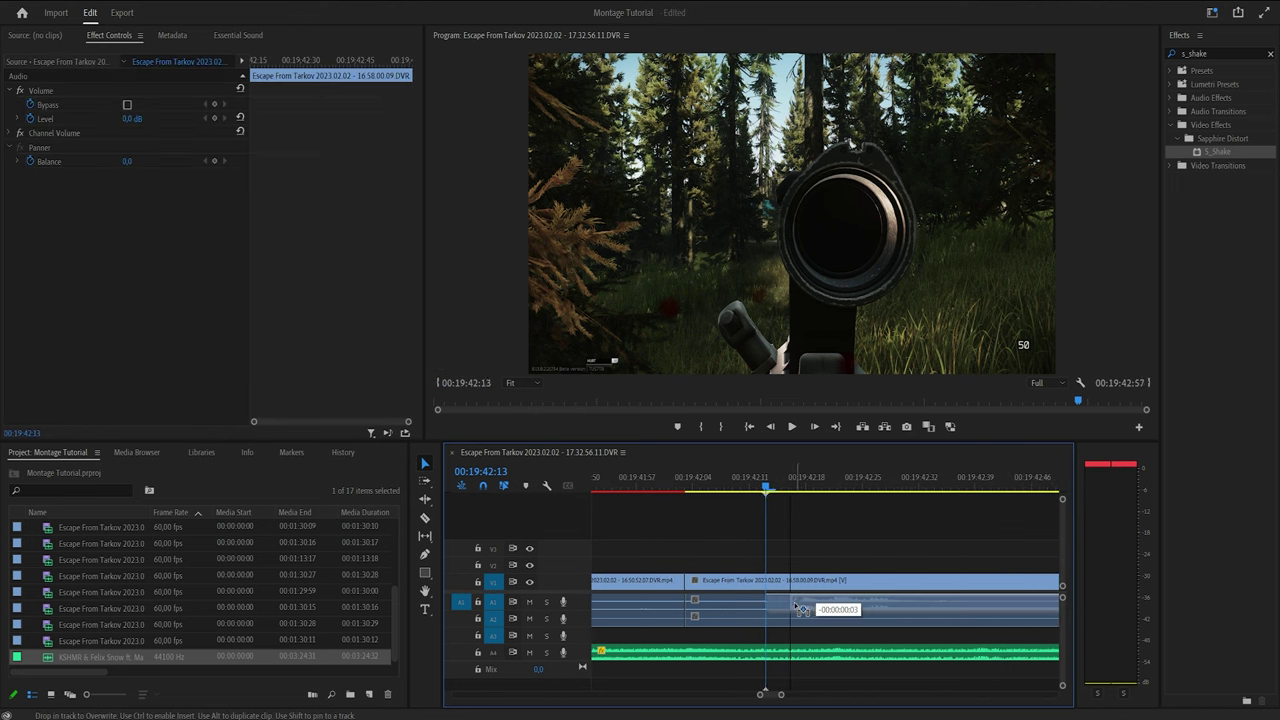
{"action": "left_click", "coordinate": [752, 565]}
{"action": "scroll", "coordinate": [752, 564], "scroll_direction": "down", "scroll_amount": 2}
Step: Move the whole pasted segment later so its gunshot lines up with the song beat at 00:19:42:21
{"action": "left_click_drag", "start_coordinate": [784, 482], "coordinate": [791, 485]}
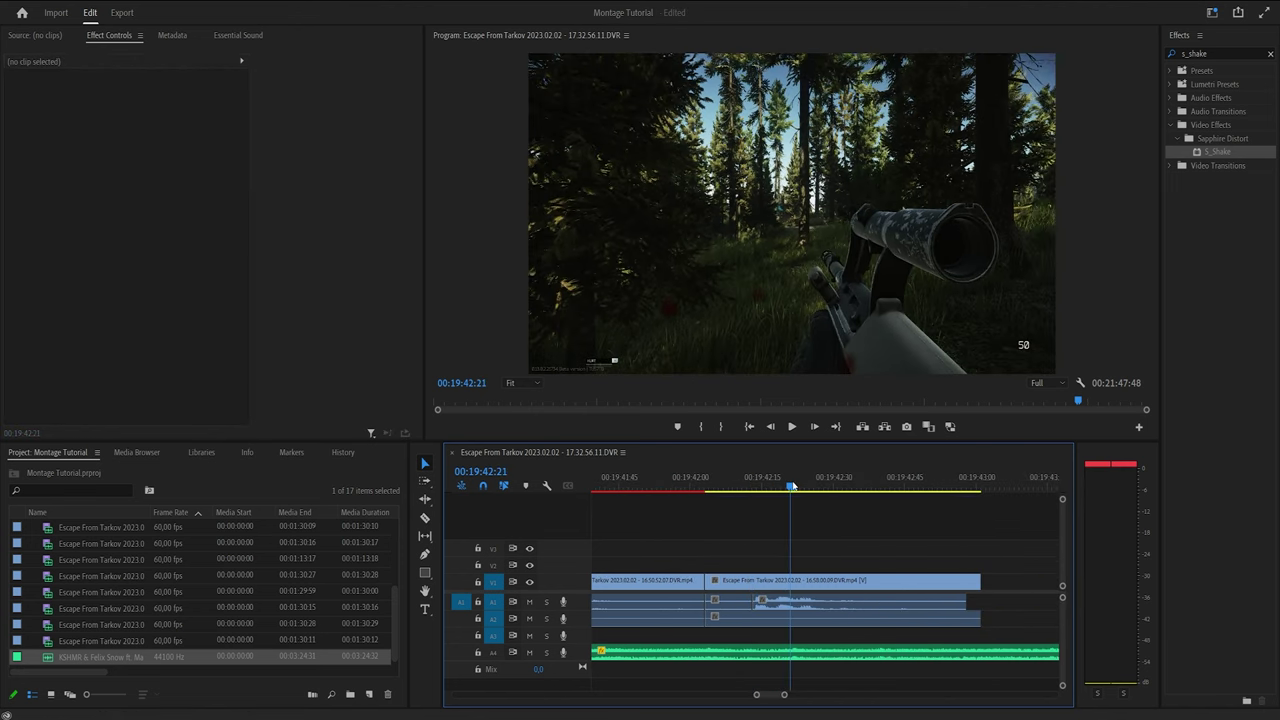
{"action": "left_click_drag", "start_coordinate": [741, 565], "coordinate": [818, 593]}
{"action": "left_click", "coordinate": [807, 568]}
{"action": "scroll", "coordinate": [795, 608], "scroll_direction": "up", "scroll_amount": 2}
{"action": "left_click", "coordinate": [797, 640]}
{"action": "scroll", "coordinate": [796, 657], "scroll_direction": "up", "scroll_amount": 1}
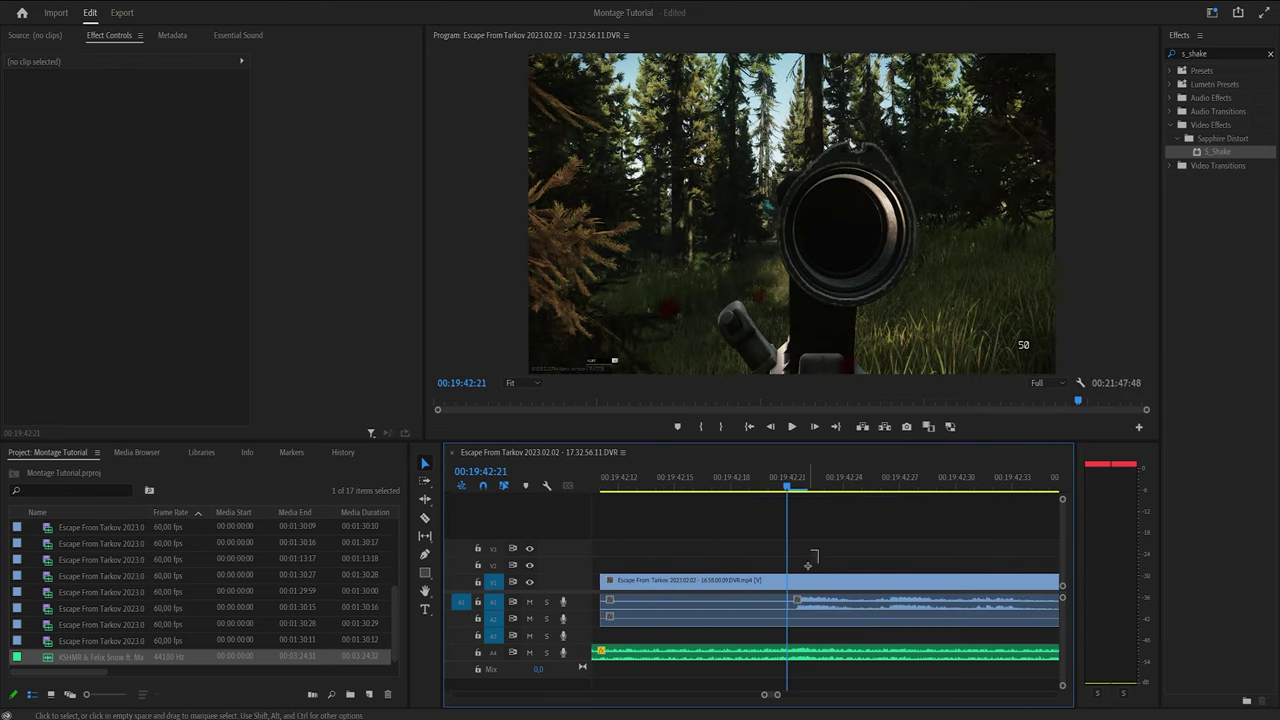
{"action": "scroll", "coordinate": [835, 562], "scroll_direction": "down", "scroll_amount": 3}
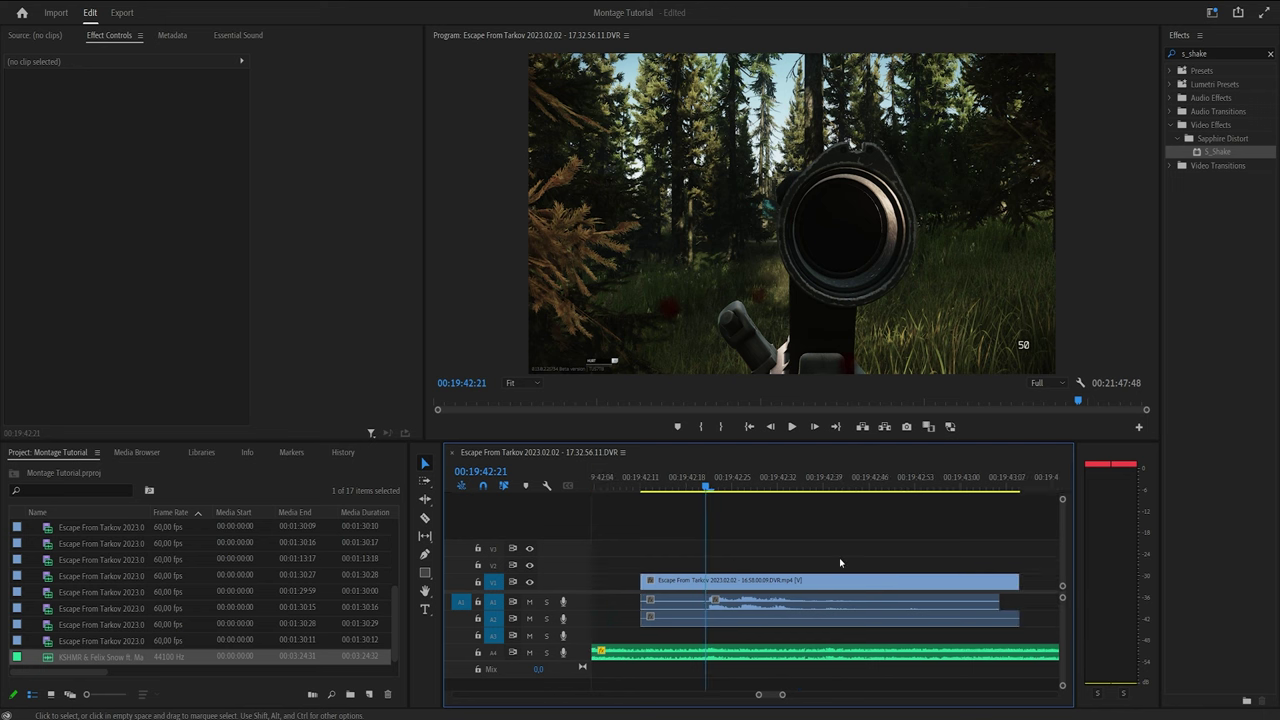
{"action": "scroll", "coordinate": [839, 557], "scroll_direction": "up", "scroll_amount": 1}
Step: Add a marker to the pasted segment at its gunshot, 00:19:42:21
{"action": "left_click", "coordinate": [811, 586]}
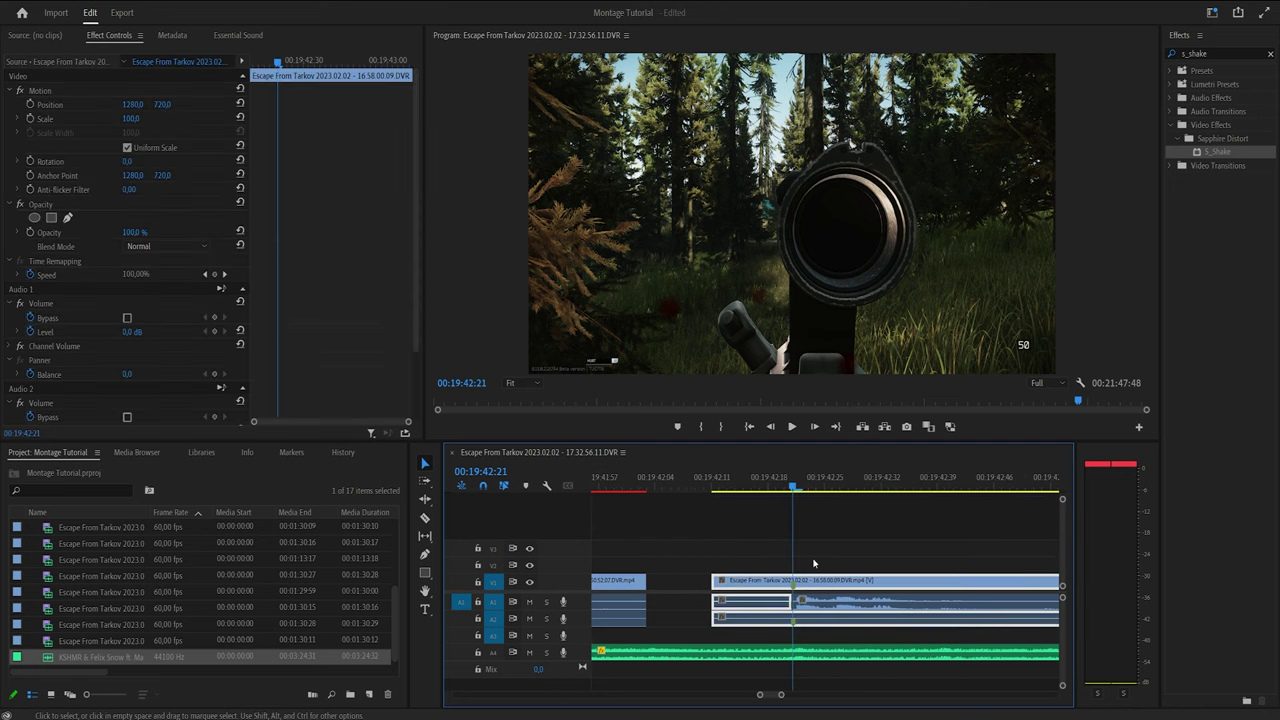
{"action": "left_click_drag", "start_coordinate": [748, 557], "coordinate": [808, 605]}
{"action": "mouse_move", "coordinate": [842, 590]}
{"action": "left_mouse_down"}
{"action": "mouse_move", "coordinate": [815, 590]}
{"action": "mouse_move", "coordinate": [840, 590]}
{"action": "left_mouse_up"}
{"action": "left_click", "coordinate": [820, 566]}
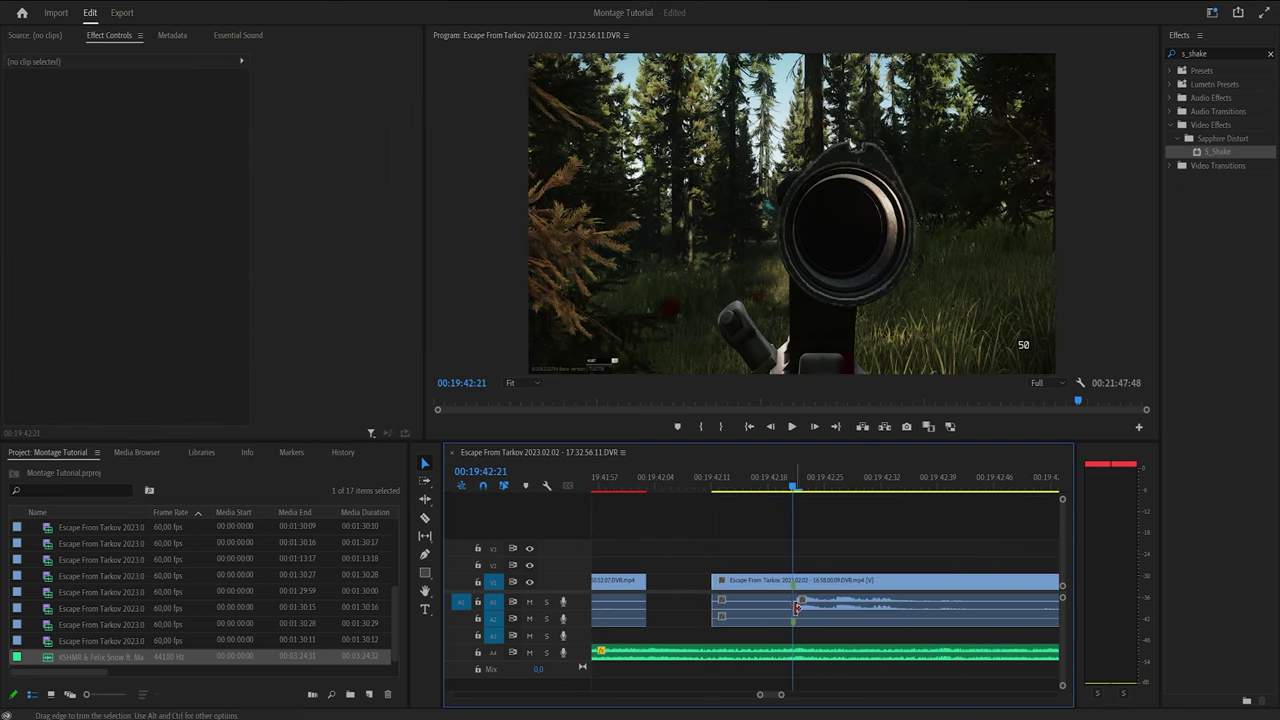
Step: Extend the pasted segment's start back to the end of the previous segment and save the project
{"action": "scroll", "coordinate": [831, 600], "scroll_direction": "down", "scroll_amount": 1}
{"action": "left_click_drag", "start_coordinate": [765, 580], "coordinate": [718, 580]}
{"action": "key", "text": "space"}
{"action": "left_click", "coordinate": [710, 486]}
{"action": "key", "text": "ctrl+s"}
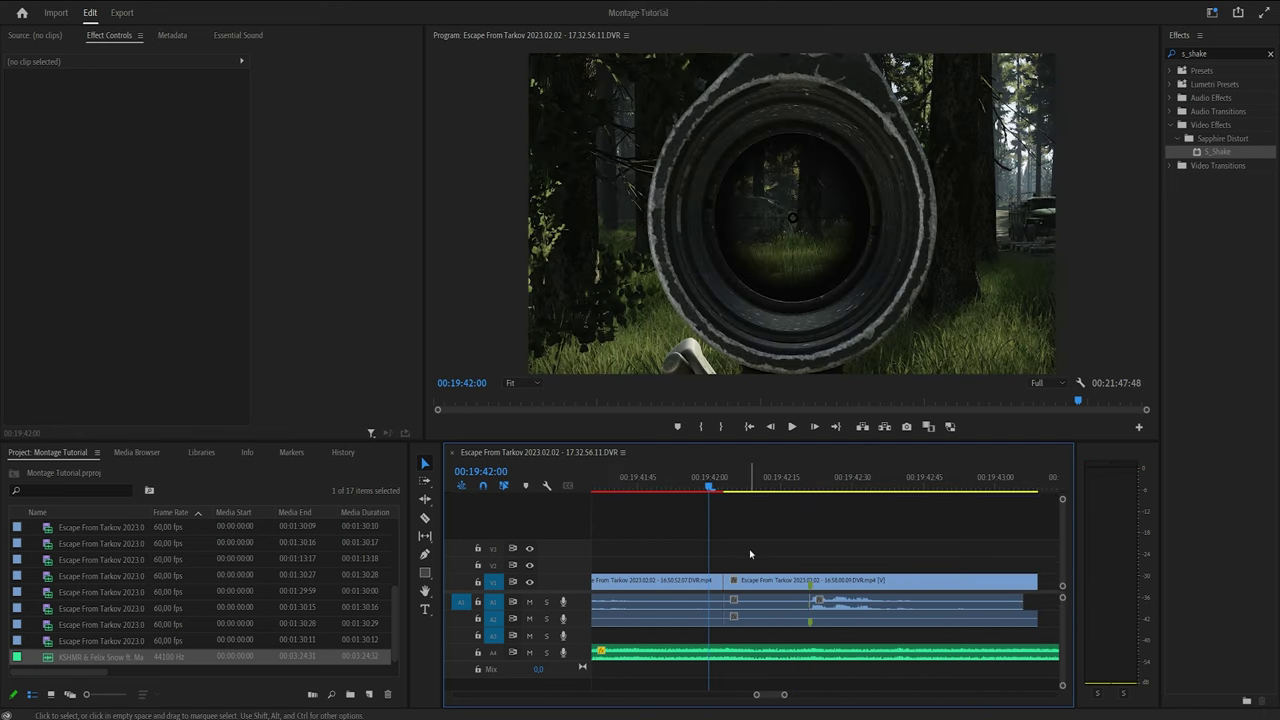
Step: Play the join between the second and third segments and step to the last frames before the cut
{"action": "key", "text": "space"}
{"action": "key", "text": "space"}
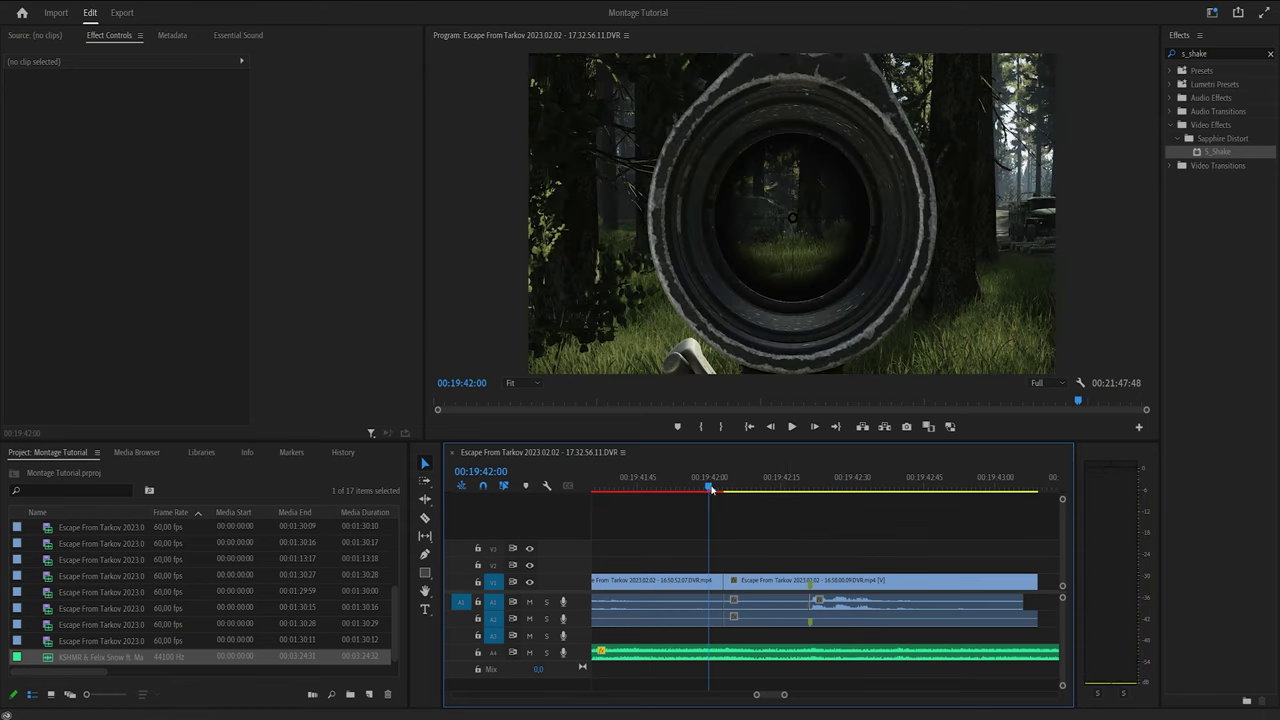
{"action": "left_click_drag", "start_coordinate": [712, 490], "coordinate": [716, 490]}
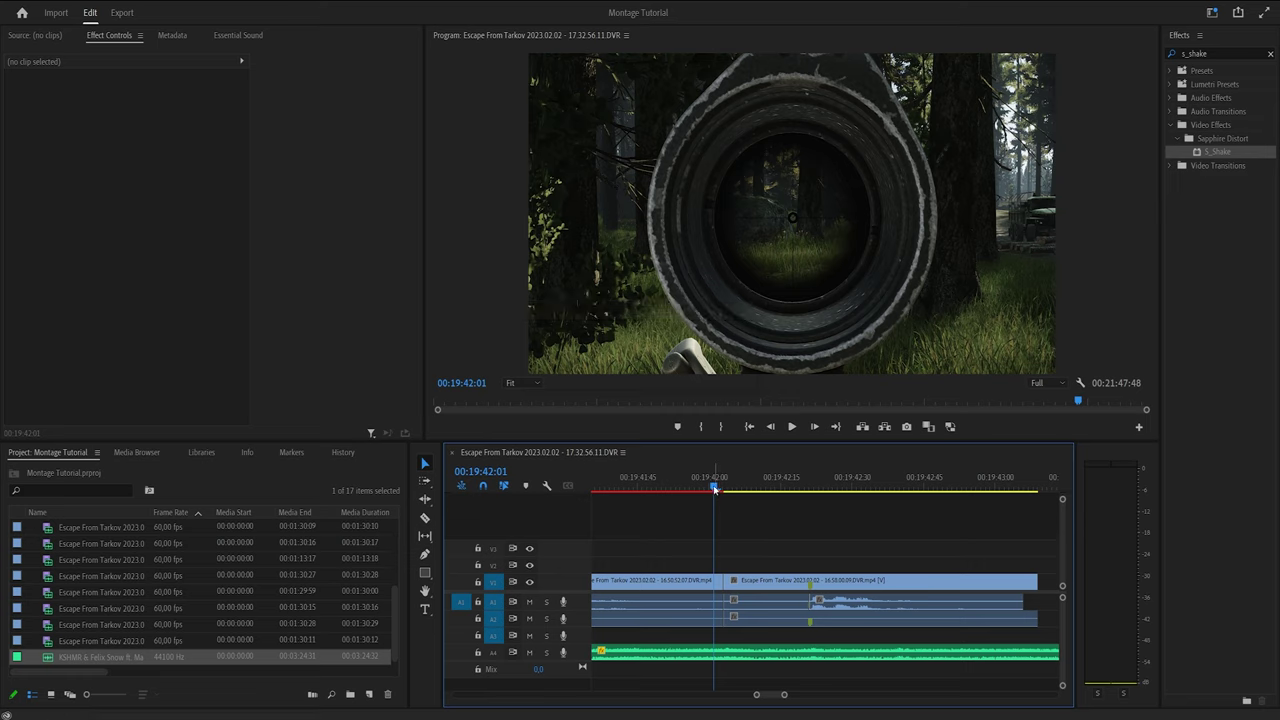
{"action": "left_click_drag", "start_coordinate": [714, 488], "coordinate": [719, 494]}
Step: Copy the previous segment's final Scale of 116.5 and apply it to the pasted segment
{"action": "left_click", "coordinate": [703, 587]}
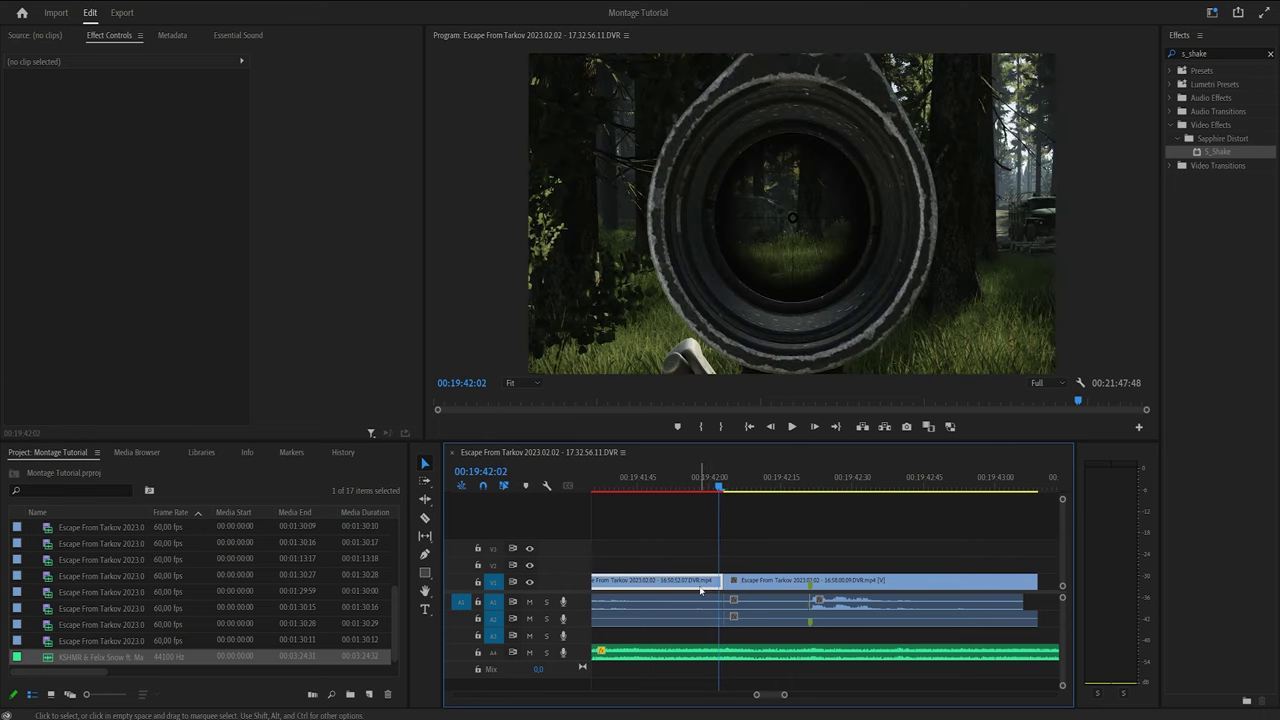
{"action": "left_click", "coordinate": [134, 155]}
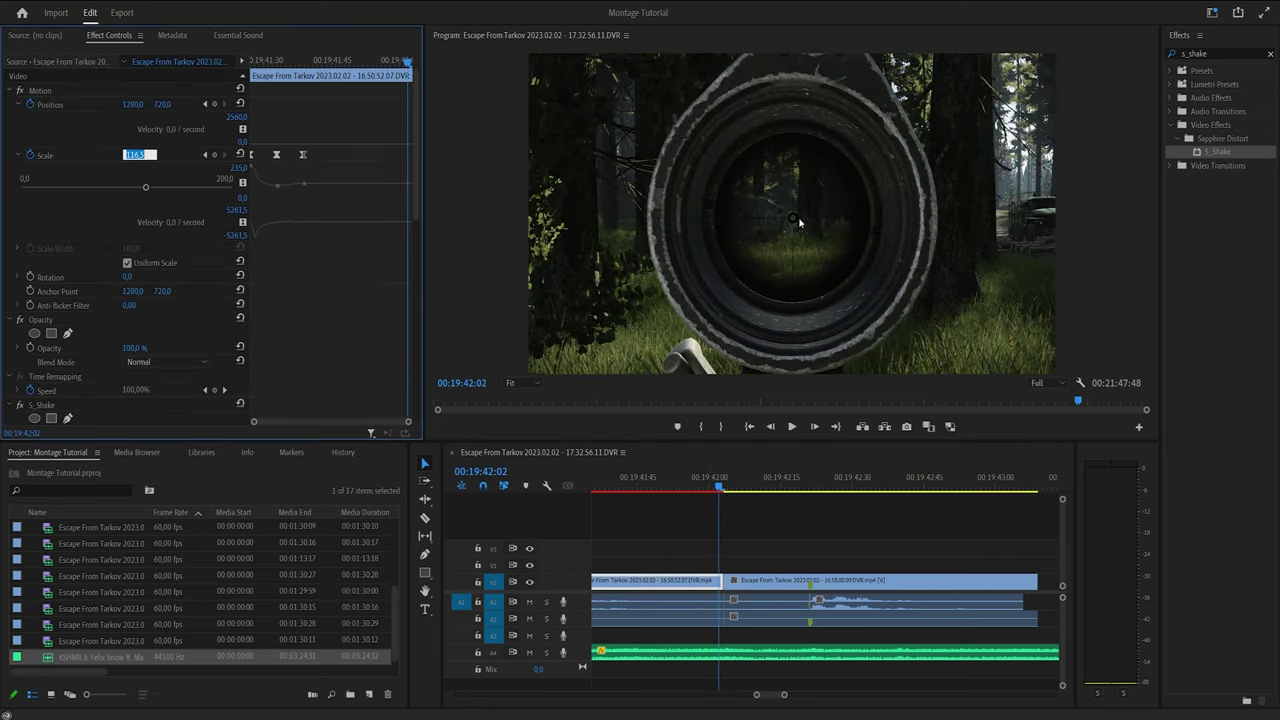
{"action": "left_click", "coordinate": [758, 586]}
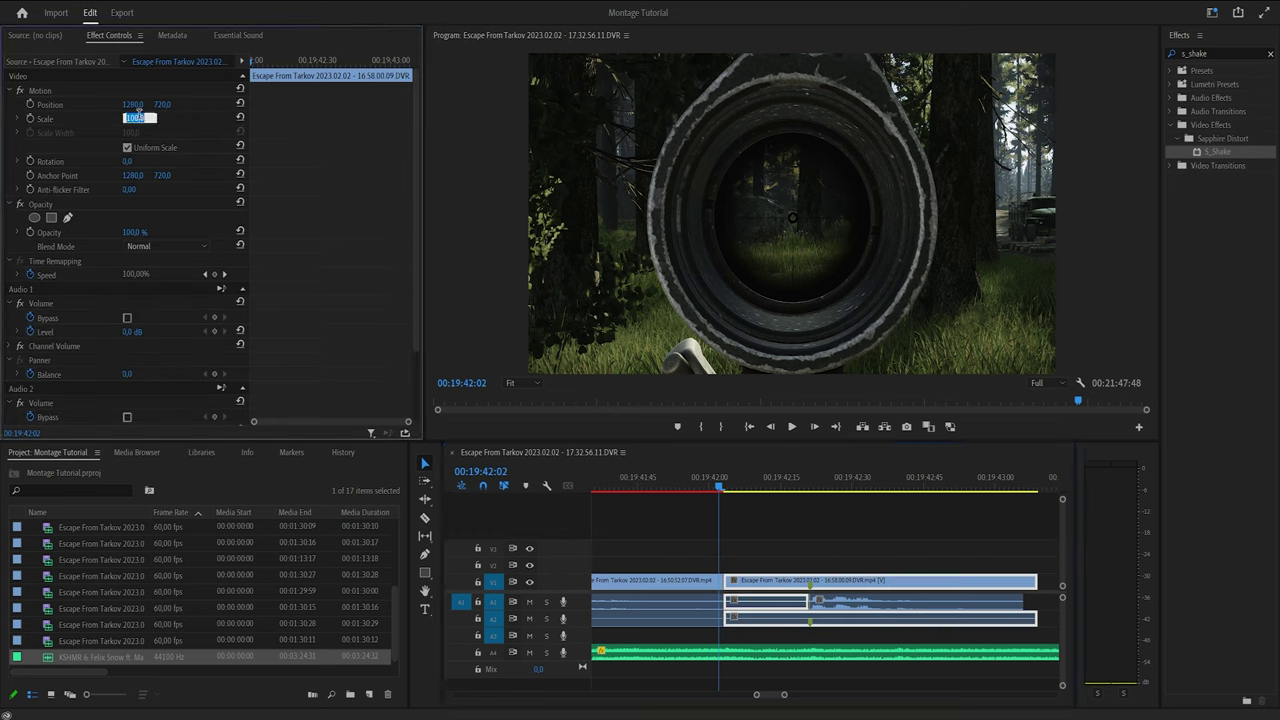
{"action": "left_click", "coordinate": [764, 526]}
Step: Temporarily delete the song, play the transition without it from 00:19:41:58, and undo the deletion
{"action": "left_click_drag", "start_coordinate": [767, 490], "coordinate": [702, 487]}
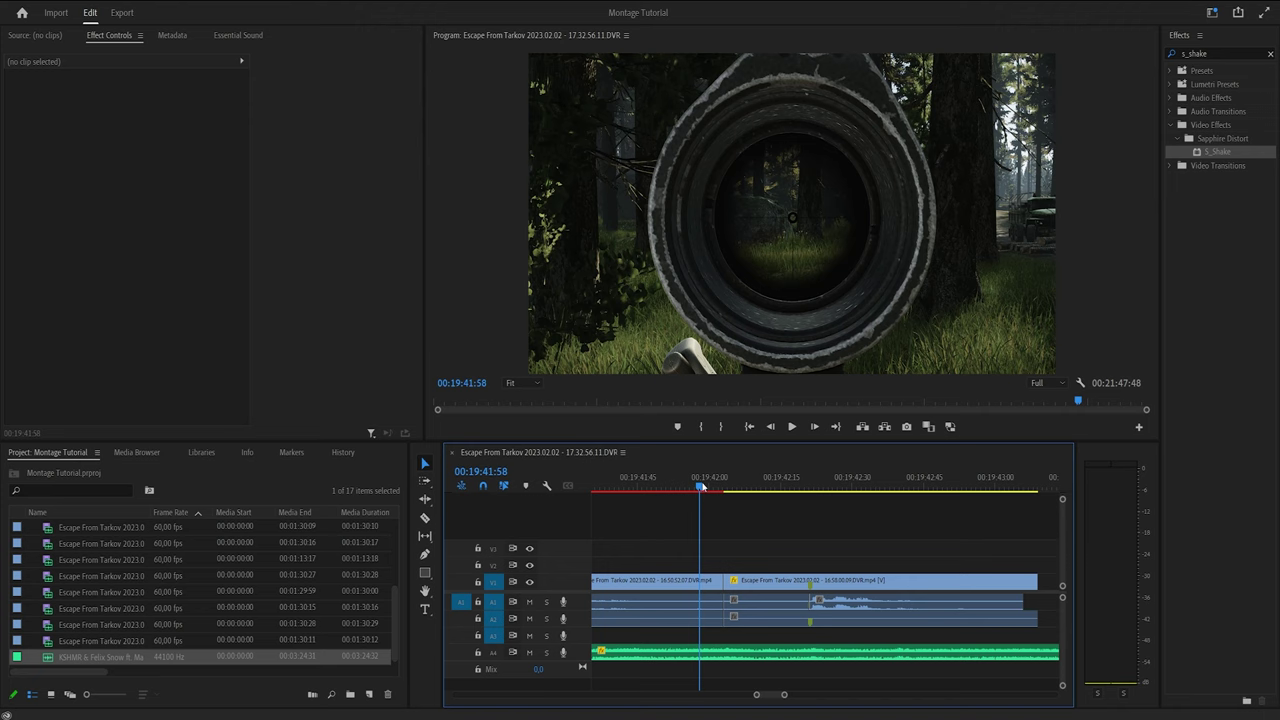
{"action": "left_click", "coordinate": [770, 652]}
{"action": "key", "text": "Delete"}
{"action": "key", "text": "space"}
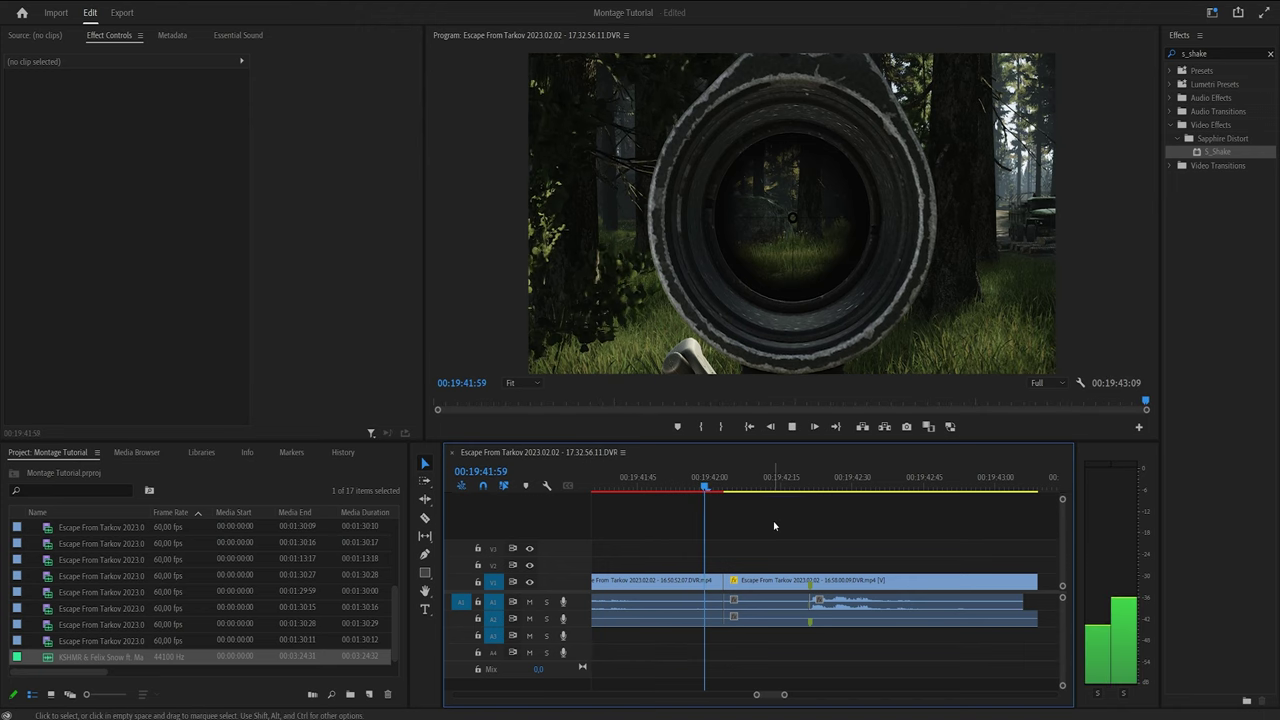
{"action": "left_click", "coordinate": [693, 478]}
{"action": "key", "text": "ctrl+z"}
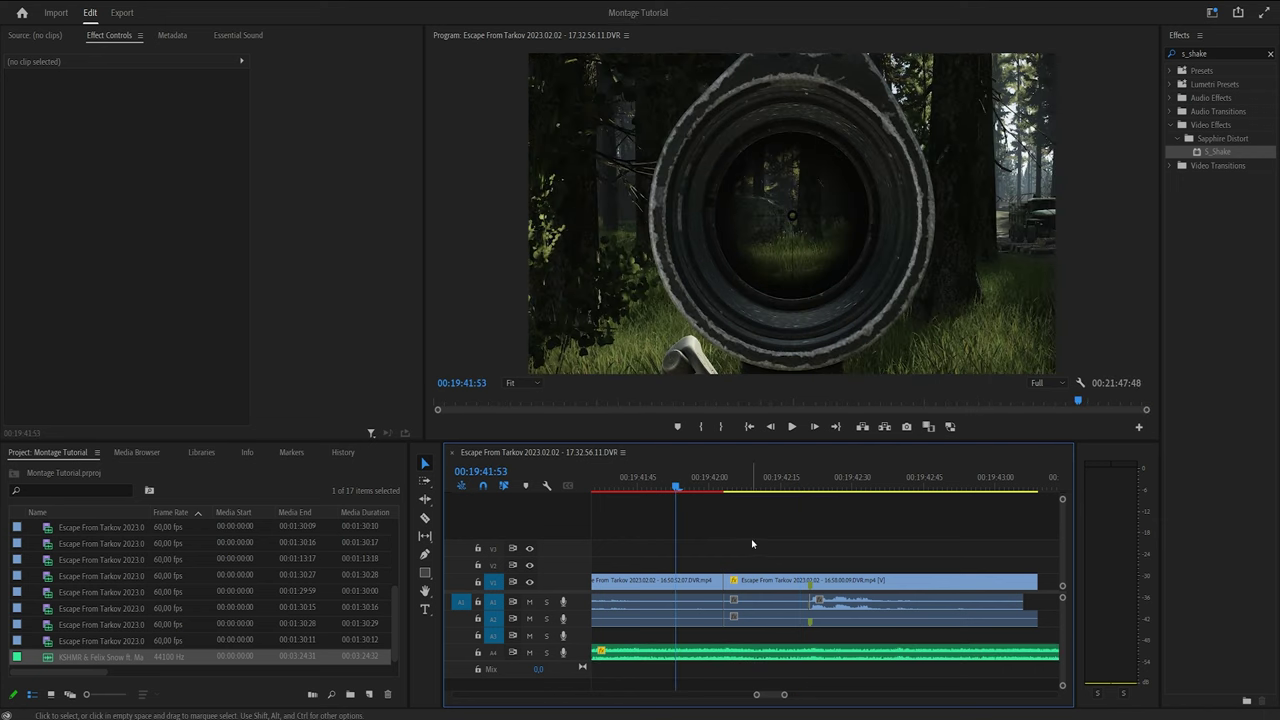
Step: Play the transition into the third segment with the song and return to the cut at 00:19:42:02
{"action": "key", "text": "space"}
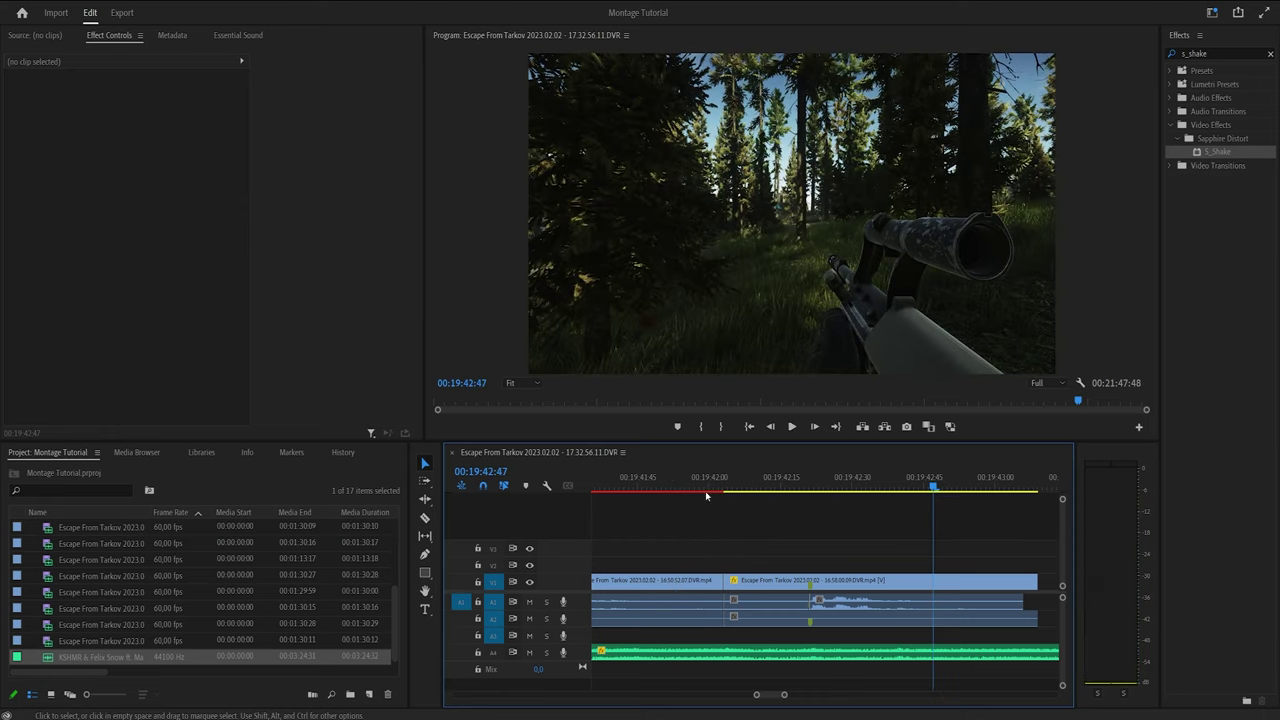
{"action": "left_click", "coordinate": [690, 480]}
{"action": "key", "text": "space"}
{"action": "left_click", "coordinate": [720, 480]}
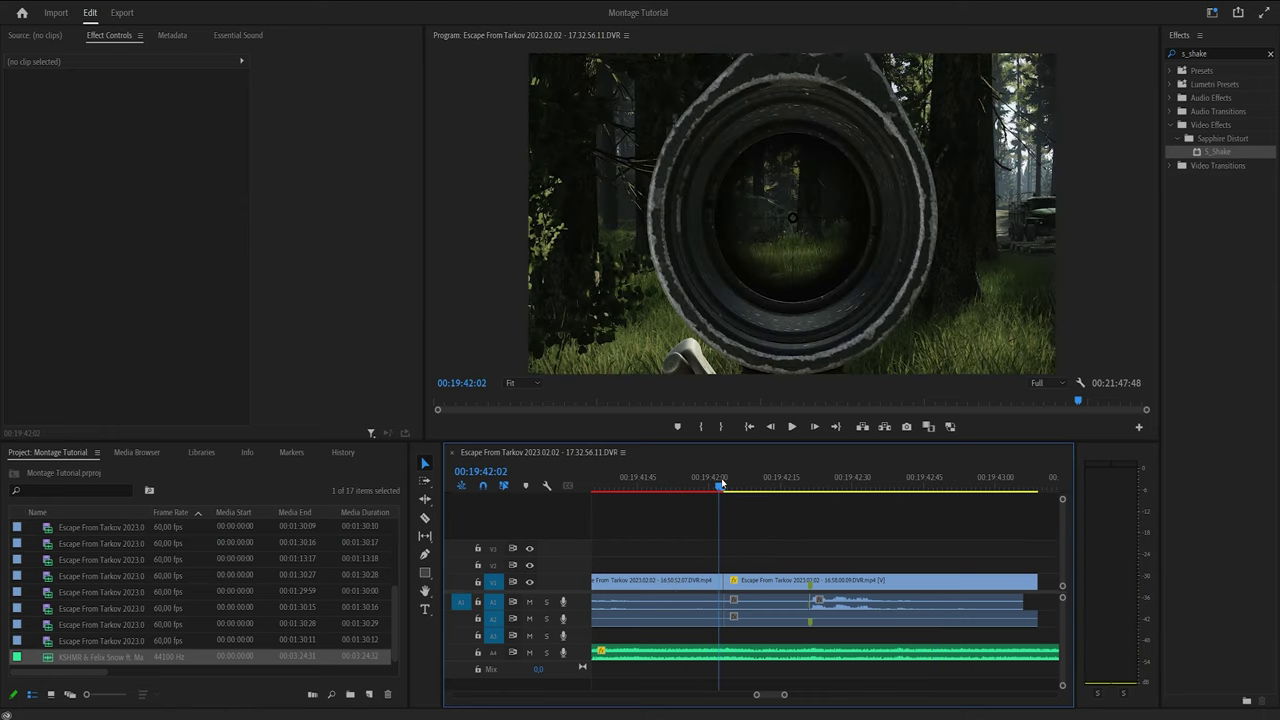
Step: Move the third segment's gunshot to the beat at about 00:19:42:39 and extend its start back to the previous segment
{"action": "left_click", "coordinate": [903, 481]}
{"action": "left_click_drag", "start_coordinate": [903, 481], "coordinate": [895, 481]}
{"action": "left_click_drag", "start_coordinate": [872, 547], "coordinate": [808, 608]}
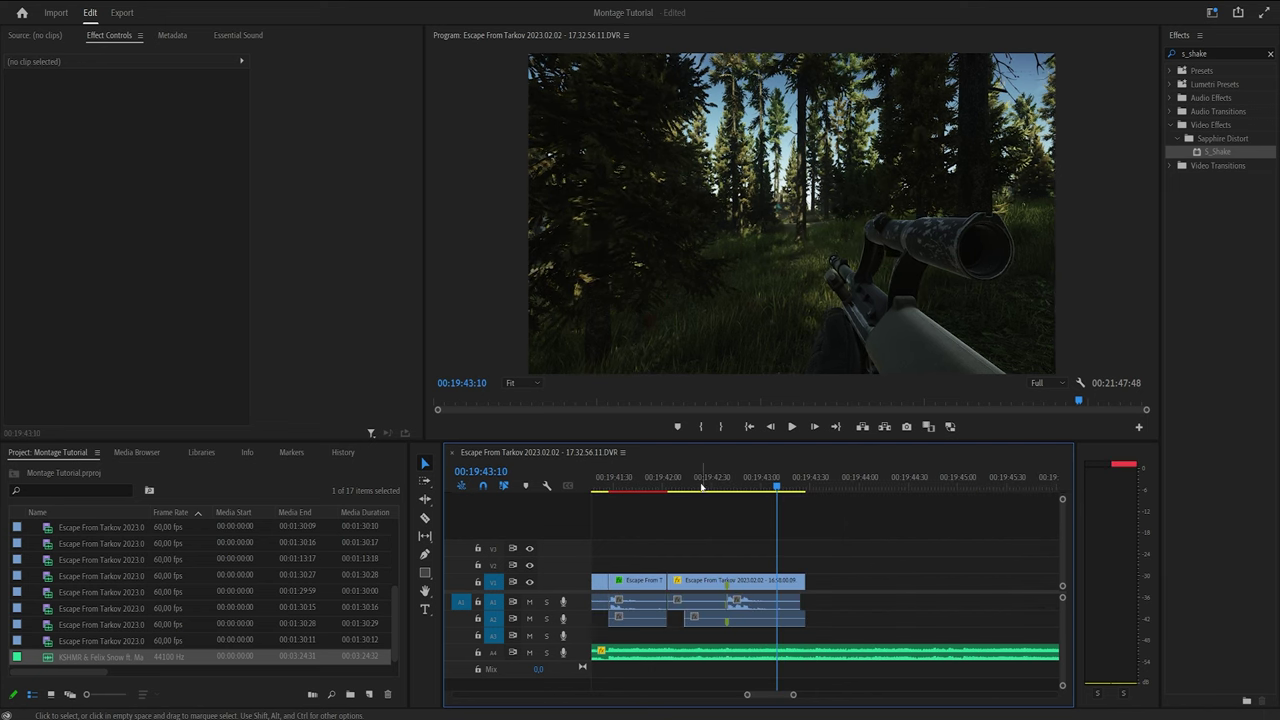
Step: Add starting Scale and Position keyframes to the third segment at 00:19:42:20
{"action": "left_click", "coordinate": [701, 487]}
{"action": "key", "text": "equal"}
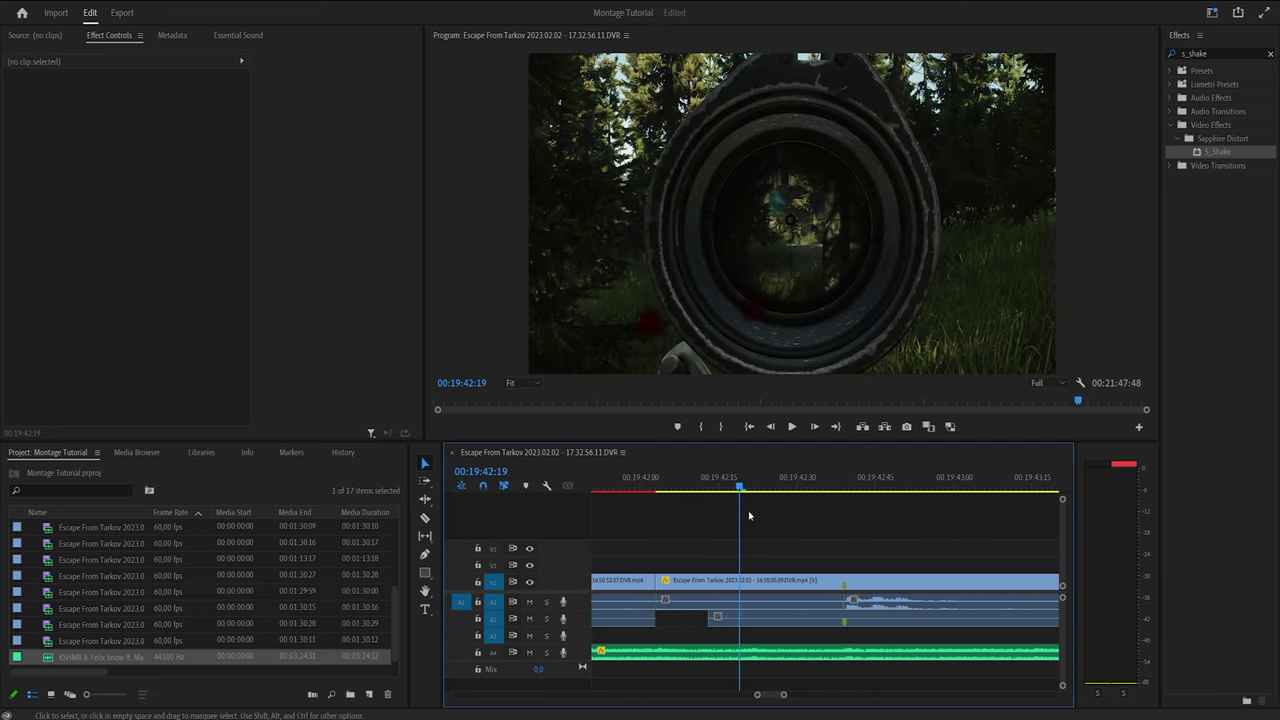
{"action": "left_click", "coordinate": [749, 497]}
{"action": "left_click", "coordinate": [759, 591]}
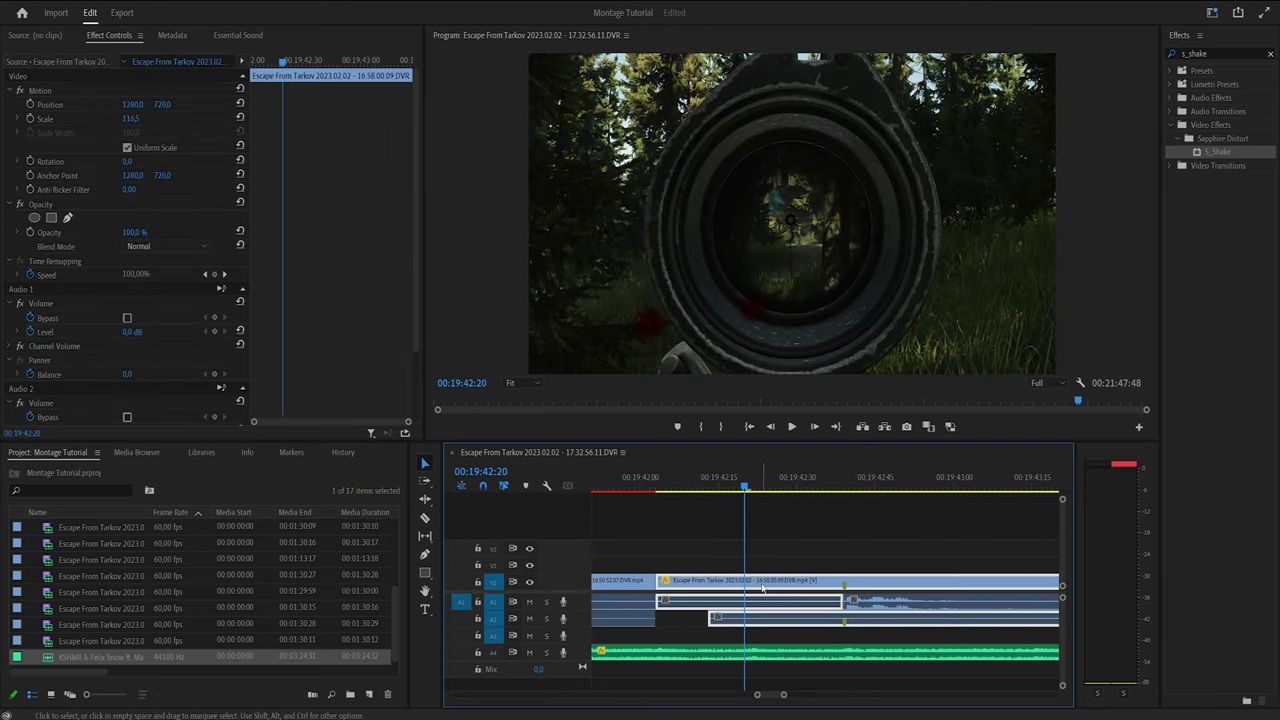
{"action": "left_click", "coordinate": [30, 118]}
{"action": "left_click", "coordinate": [30, 104]}
Step: At 00:19:42:31, raise the third segment's Scale to 383.5 and reposition the frame on the target
{"action": "key", "text": "Right"}
{"action": "key", "text": "Right"}
{"action": "key", "text": "Right"}
{"action": "key", "text": "Right"}
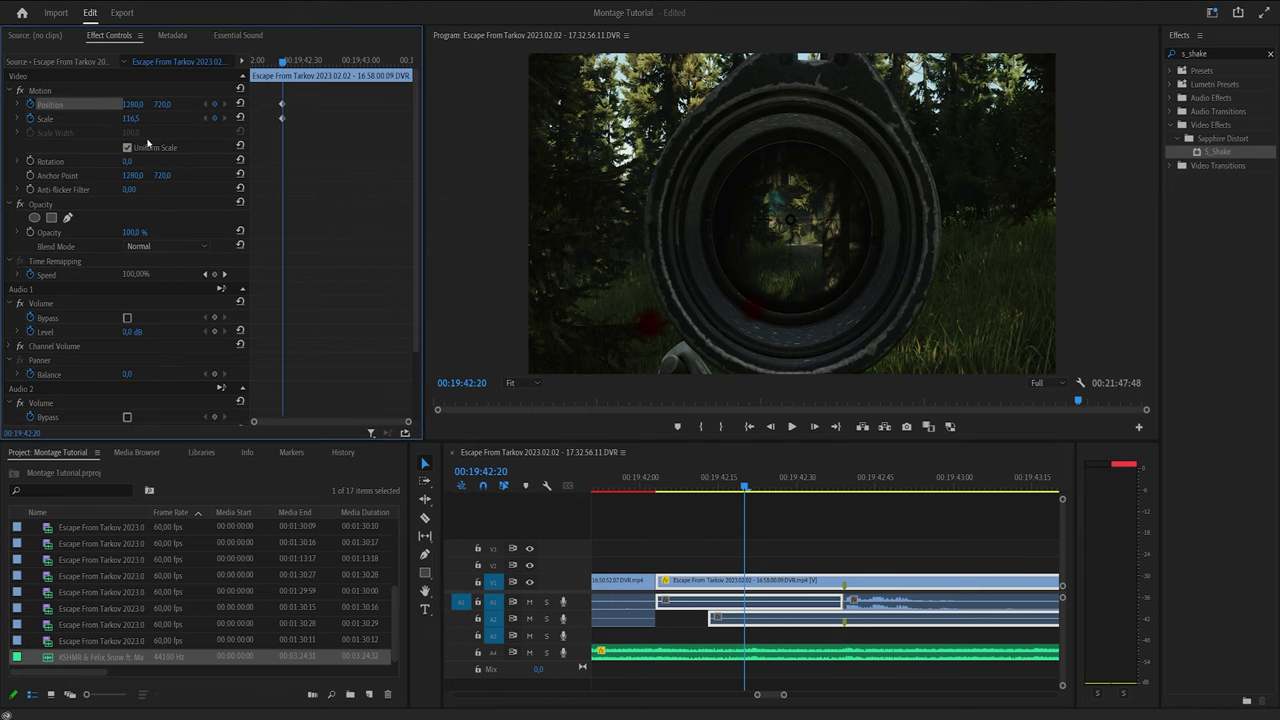
{"action": "key", "text": "Right"}
{"action": "key", "text": "Right"}
{"action": "key", "text": "Right"}
{"action": "key", "text": "Right"}
{"action": "key", "text": "Right"}
{"action": "key", "text": "Right"}
{"action": "key", "text": "Right"}
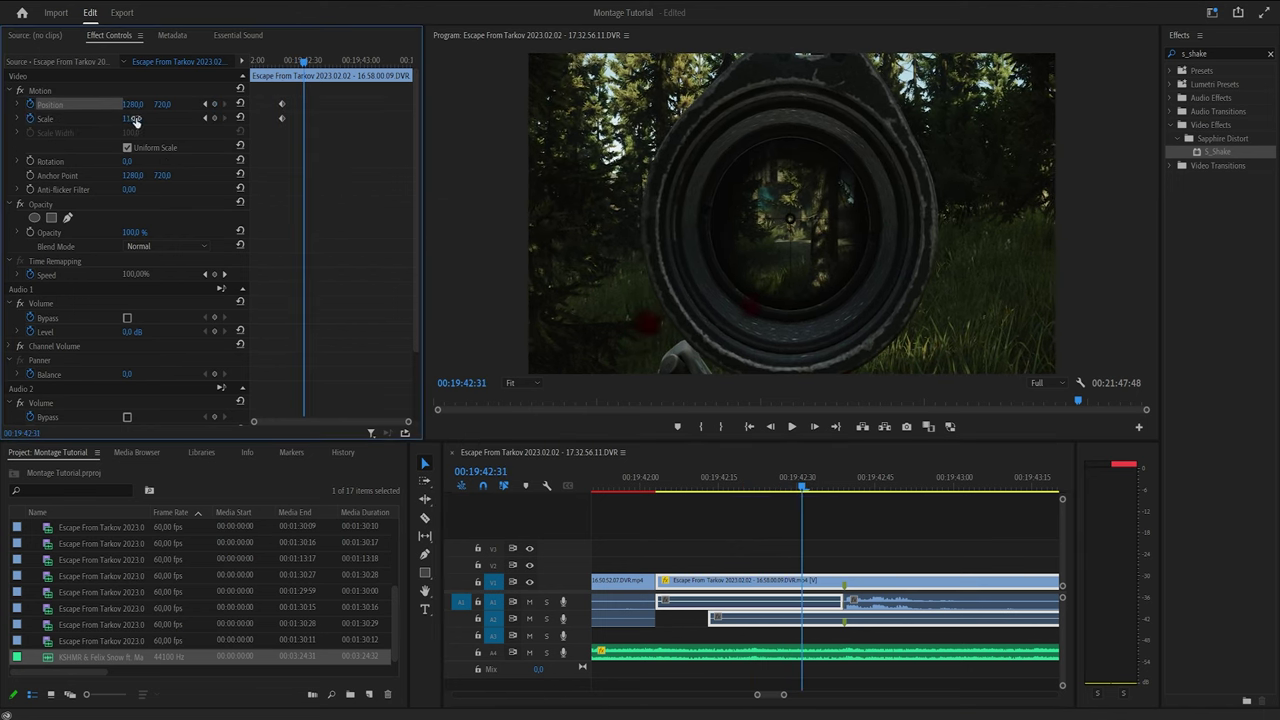
{"action": "left_click_drag", "start_coordinate": [133, 119], "coordinate": [266, 119]}
{"action": "left_click", "coordinate": [142, 93]}
{"action": "left_click_drag", "start_coordinate": [505, 203], "coordinate": [540, 183]}
Step: At 00:19:42:41, recentre the frame on the target by setting Position to 1286.1, 616.7
{"action": "left_click", "coordinate": [317, 166]}
{"action": "key", "text": "Right"}
{"action": "key", "text": "Right"}
{"action": "key", "text": "Right"}
{"action": "key", "text": "Right"}
{"action": "key", "text": "Right"}
{"action": "key", "text": "Right"}
{"action": "key", "text": "Right"}
{"action": "key", "text": "Right"}
{"action": "key", "text": "Right"}
{"action": "key", "text": "Right"}
{"action": "left_click", "coordinate": [544, 191]}
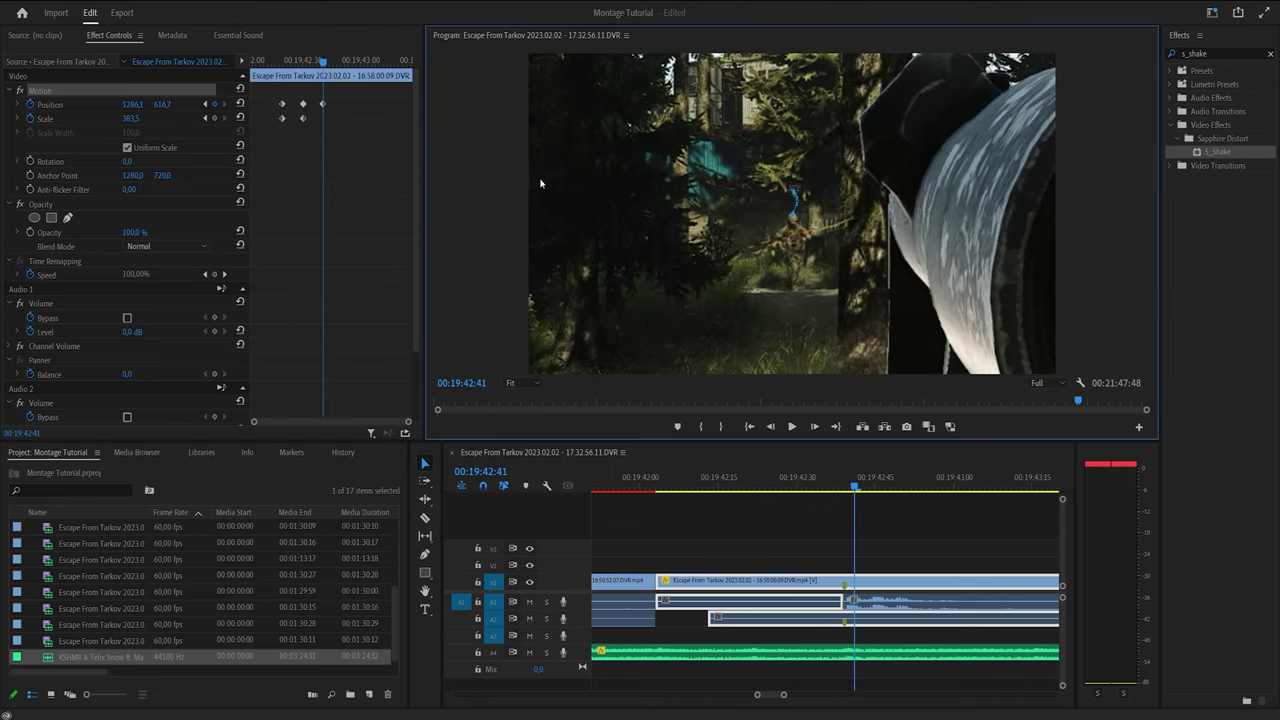
Step: Save the project, ease in the Scale and Position keyframes at 00:19:42:31, and expand both properties' graphs
{"action": "left_click_drag", "start_coordinate": [318, 66], "coordinate": [283, 64]}
{"action": "key", "text": "ctrl+s"}
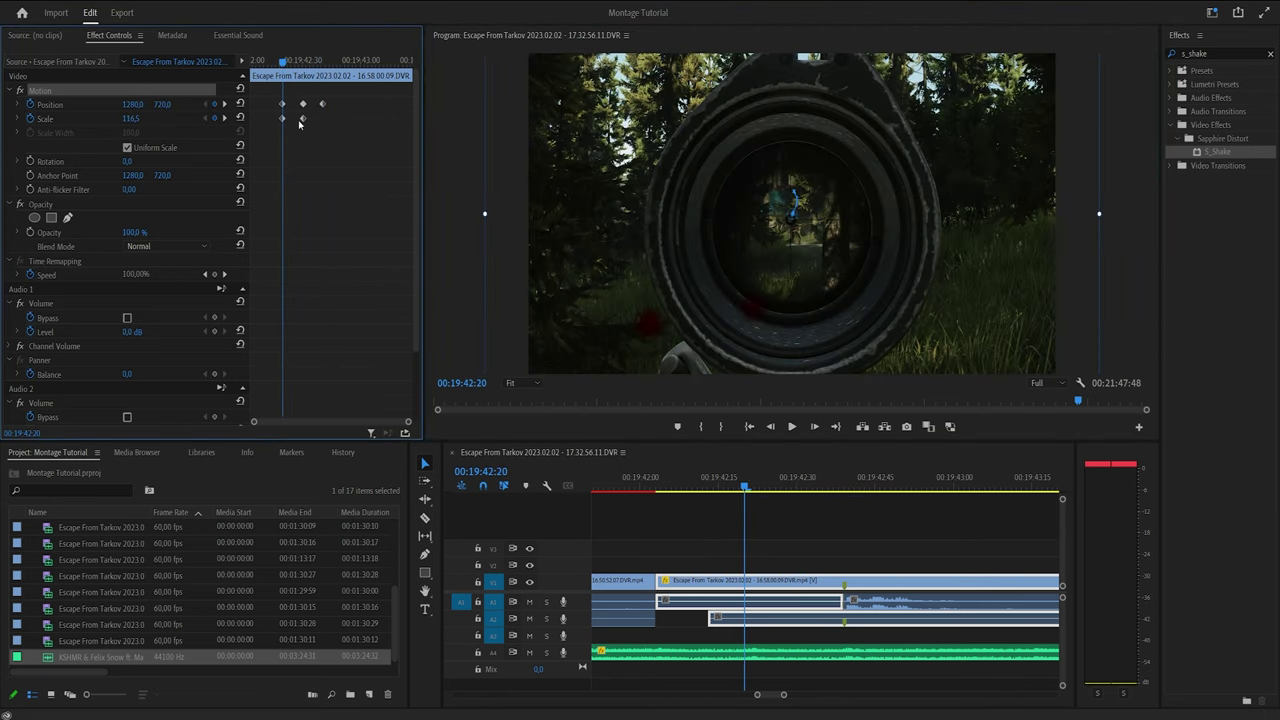
{"action": "right_click", "coordinate": [299, 121]}
{"action": "mouse_move", "coordinate": [362, 216]}
{"action": "left_click", "coordinate": [445, 283]}
{"action": "left_click", "coordinate": [18, 118]}
{"action": "left_click", "coordinate": [17, 104]}
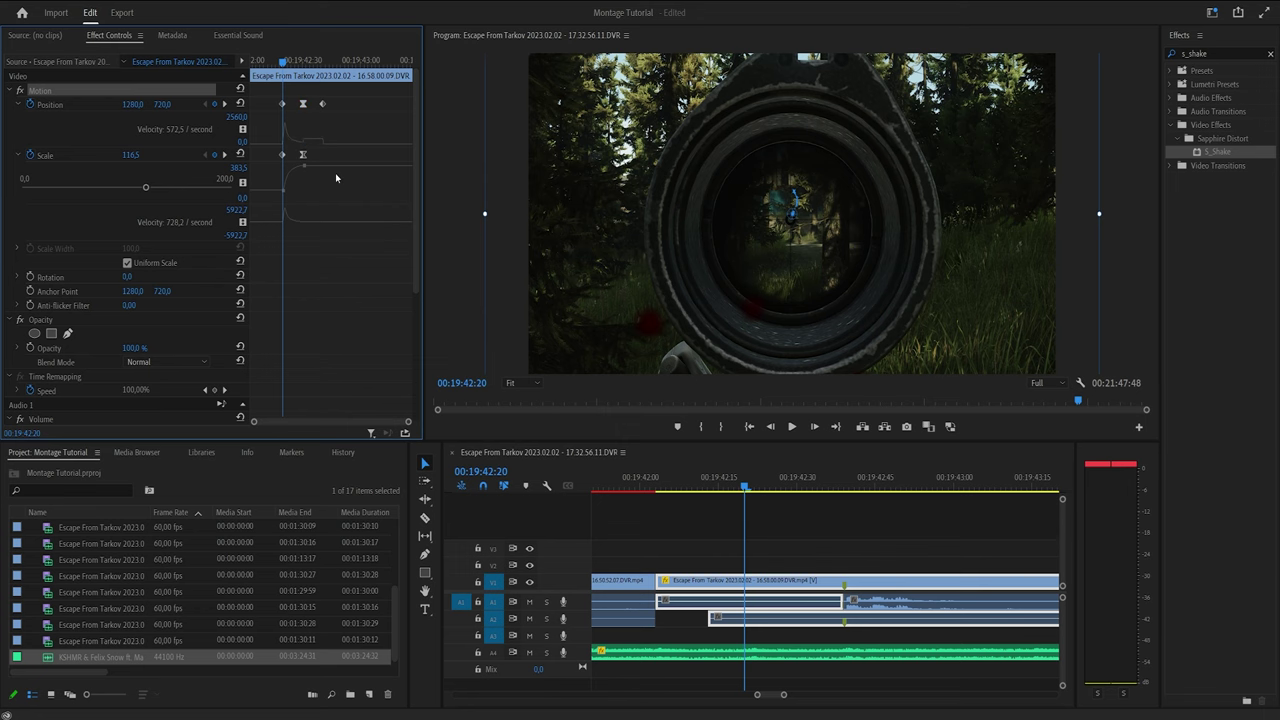
Step: Play back the third segment's zoom-in from around 00:19:42:20 to check its timing
{"action": "key", "text": "space"}
{"action": "key", "text": "space"}
{"action": "left_click", "coordinate": [740, 487]}
{"action": "key", "text": "space"}
{"action": "key", "text": "space"}
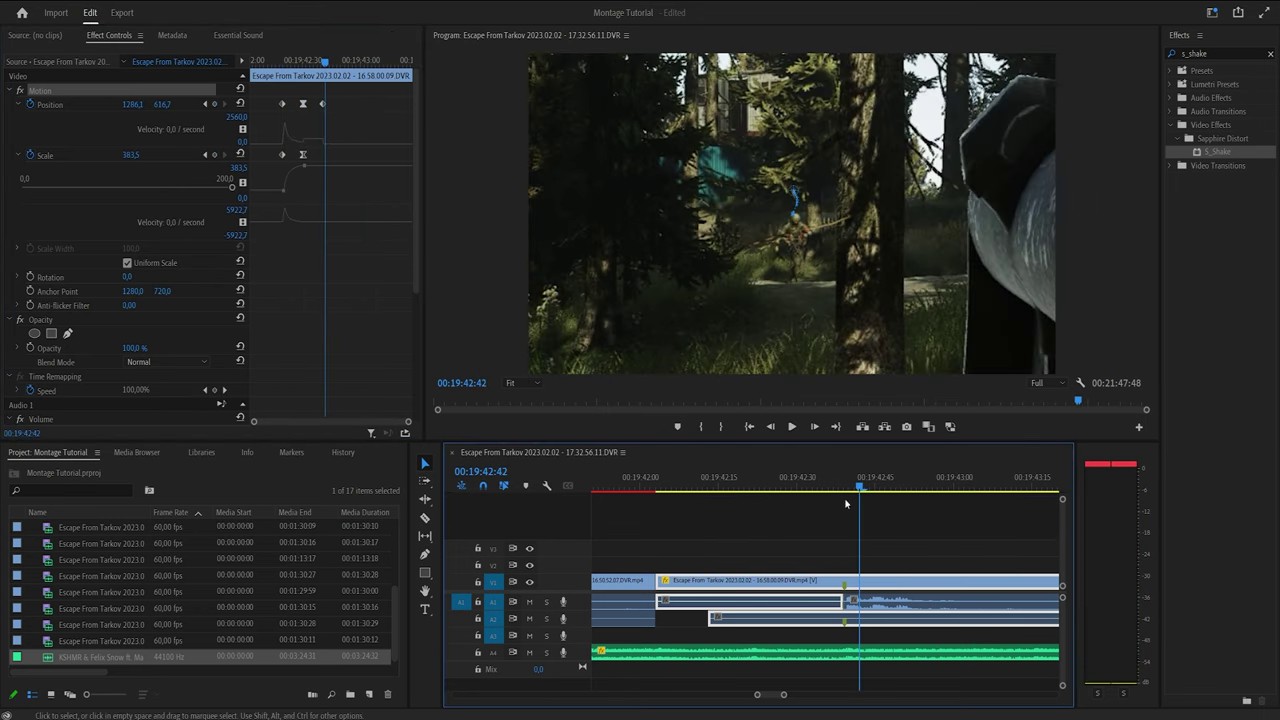
Step: Save the project and add Scale and Position keyframes at 00:19:42:39, replacing the Position keyframe just after that point
{"action": "left_click", "coordinate": [845, 503]}
{"action": "key", "text": "ctrl+s"}
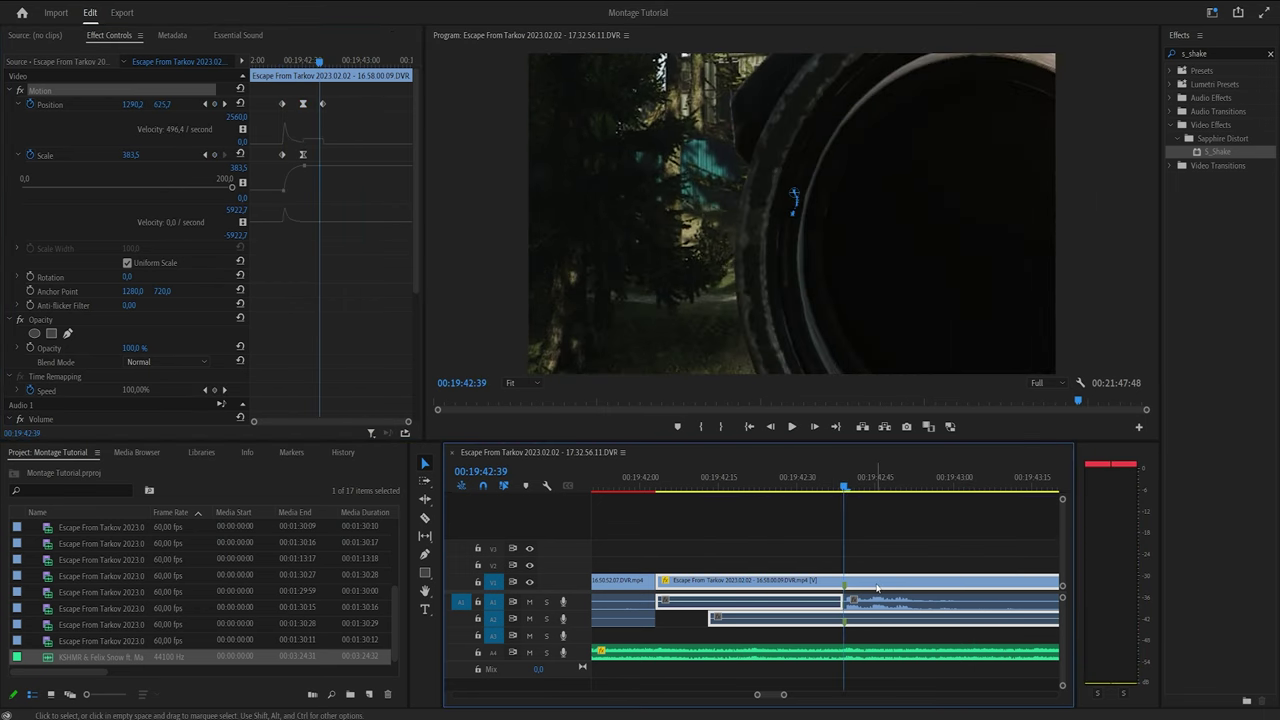
{"action": "left_click", "coordinate": [215, 157]}
{"action": "left_click", "coordinate": [321, 104]}
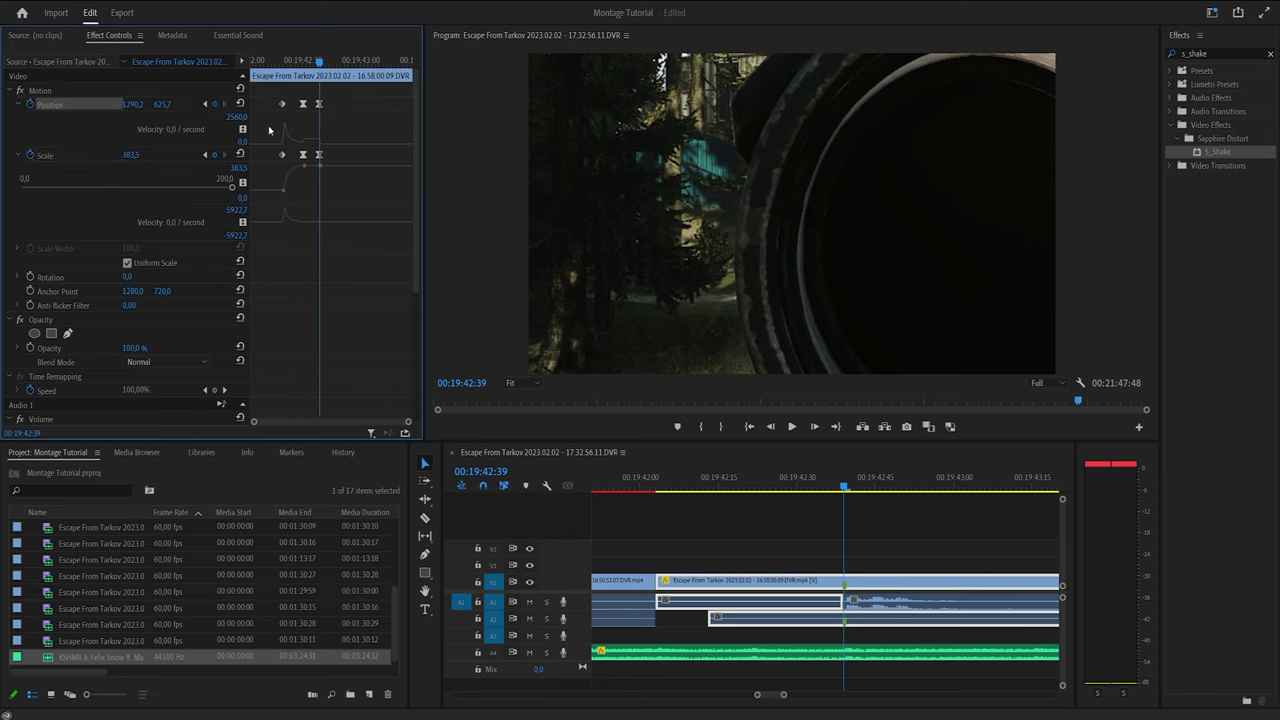
Step: At 00:19:42:47, reset the third segment's Scale to 100 and Position to 1280, 720
{"action": "key", "text": "space"}
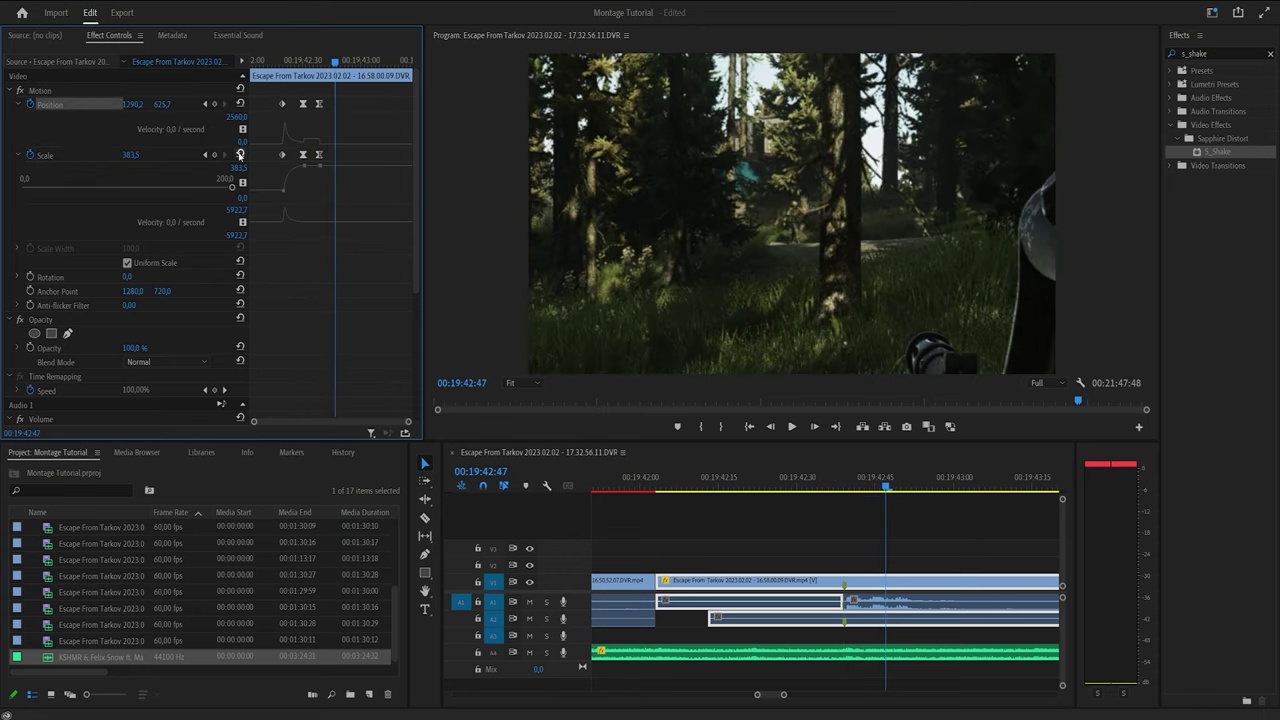
{"action": "left_click", "coordinate": [240, 155]}
{"action": "left_click", "coordinate": [240, 103]}
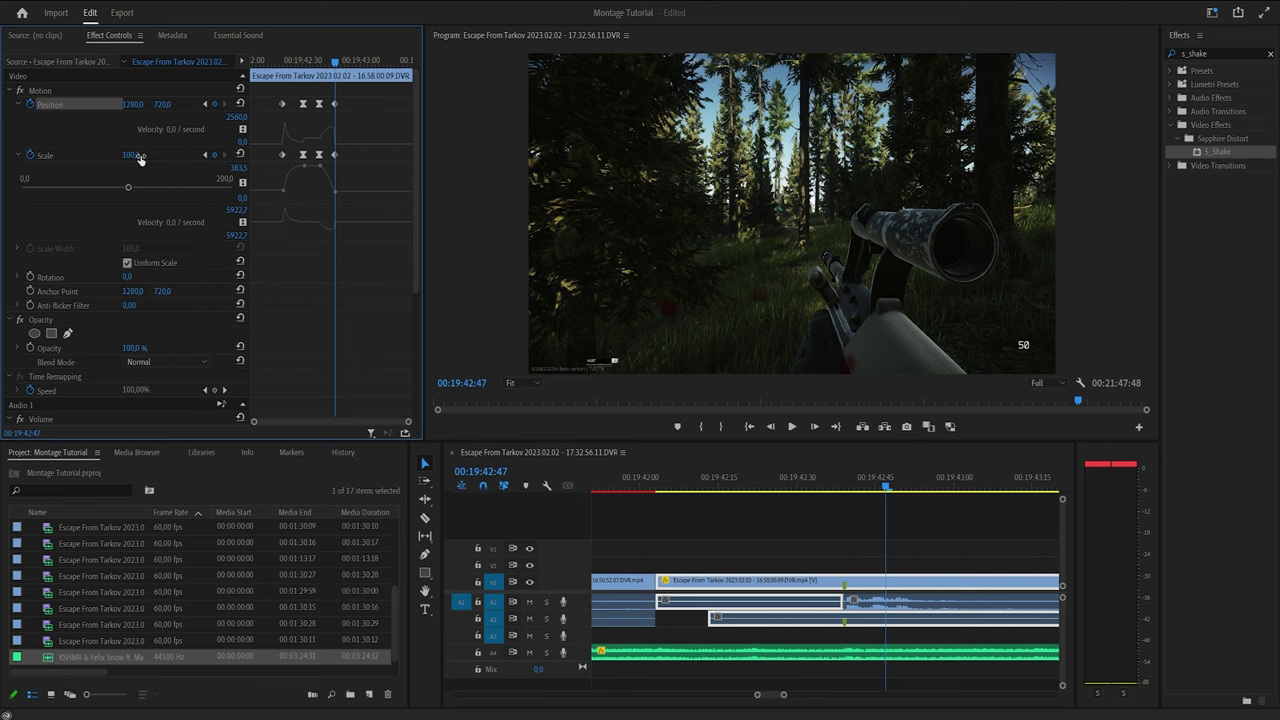
Step: At 00:19:42:54, set the third segment's Scale to 116.4
{"action": "key", "text": "Right"}
{"action": "key", "text": "Right"}
{"action": "key", "text": "Right"}
{"action": "key", "text": "Right"}
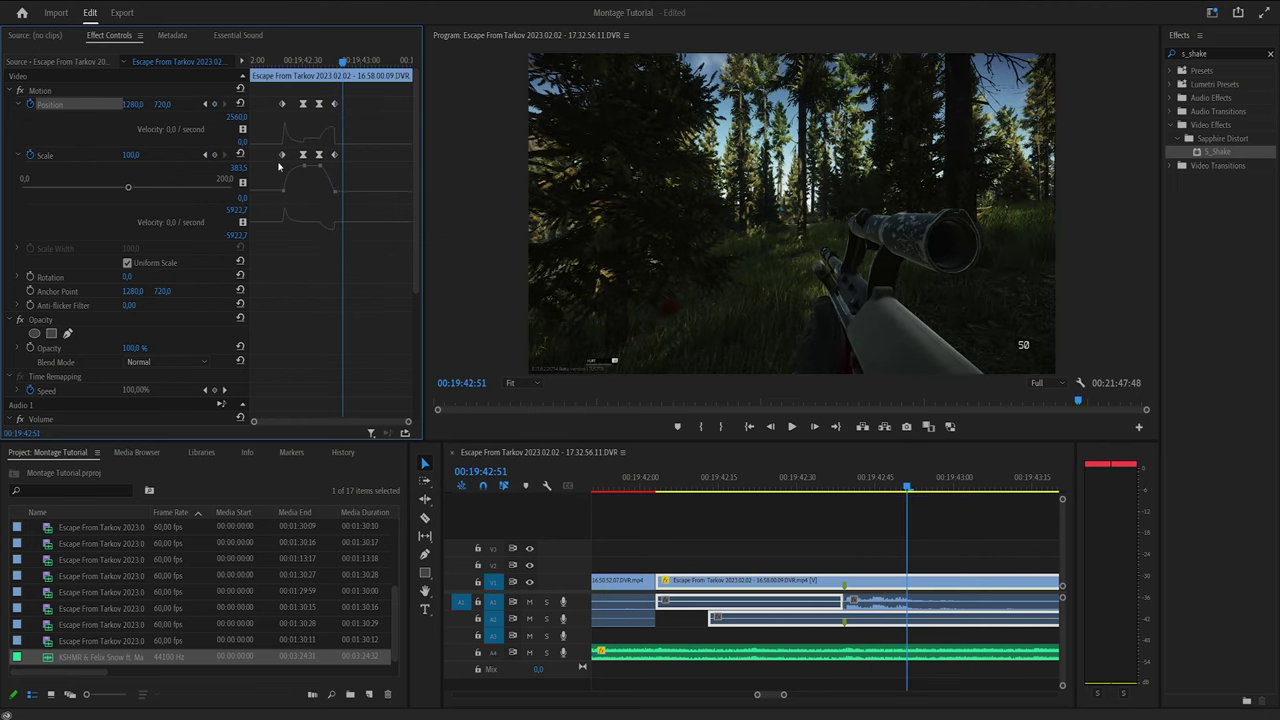
{"action": "key", "text": "Right"}
{"action": "key", "text": "Right"}
{"action": "key", "text": "Right"}
{"action": "mouse_move", "coordinate": [138, 155]}
{"action": "left_mouse_down"}
{"action": "mouse_move", "coordinate": [158, 155]}
{"action": "mouse_move", "coordinate": [140, 156]}
{"action": "left_mouse_up"}
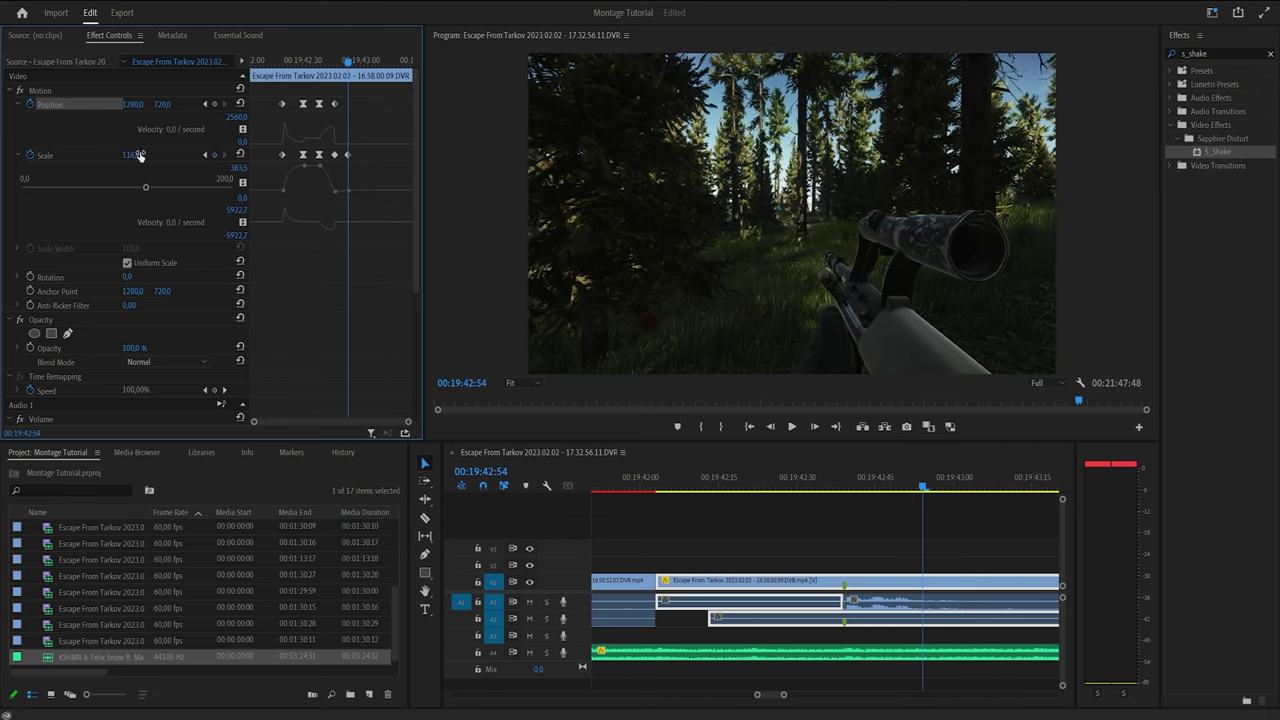
Step: Ease the Scale keyframe at 00:19:42:47 and play back the segment from 00:19:42:15
{"action": "right_click", "coordinate": [335, 158]}
{"action": "left_click", "coordinate": [370, 337]}
{"action": "left_click_drag", "start_coordinate": [350, 74], "coordinate": [284, 73]}
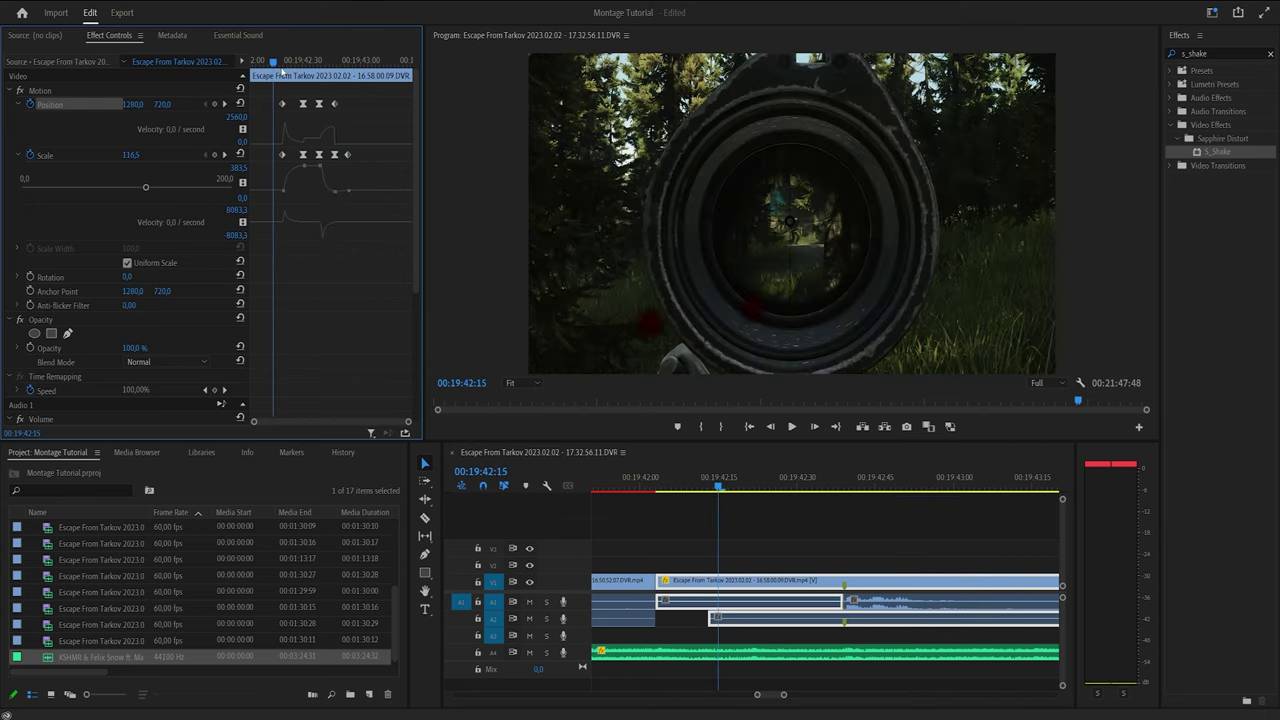
{"action": "key", "text": "space"}
{"action": "key", "text": "space"}
{"action": "key", "text": "minus"}
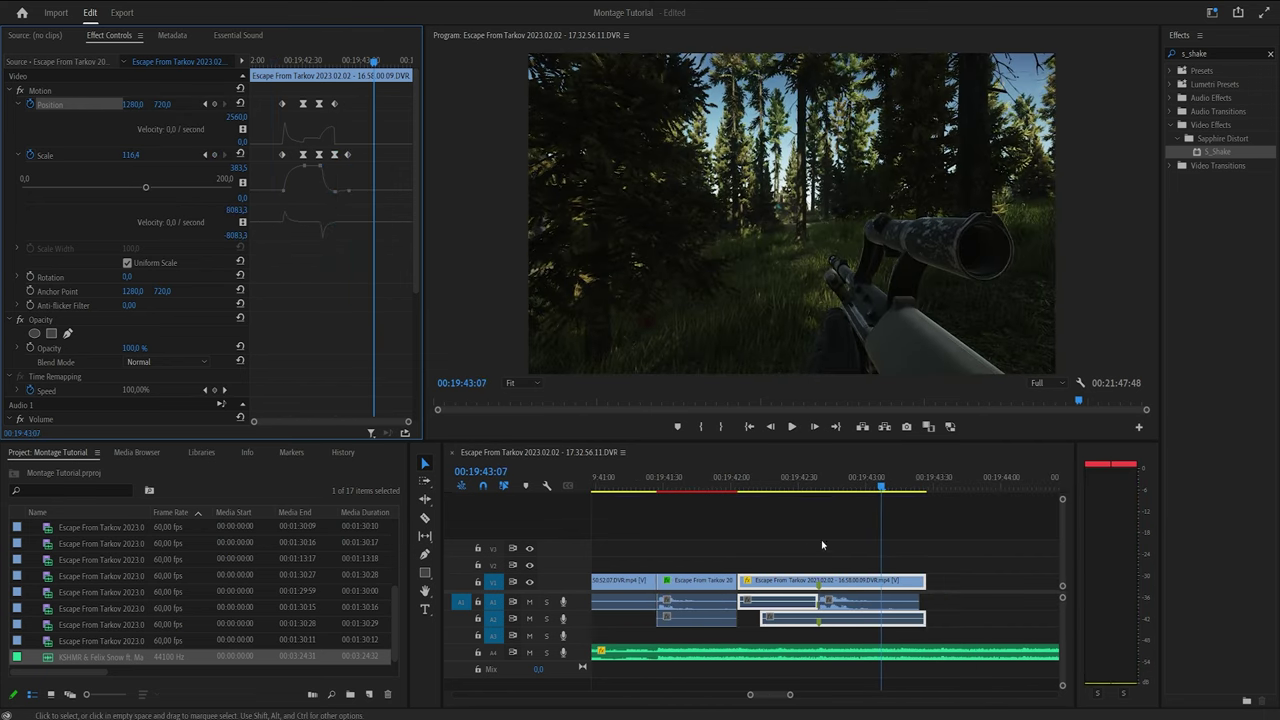
Step: Set Scale to 116.5 at 00:19:42:47 and 129.9 at 00:19:42:54, and save the project
{"action": "left_click", "coordinate": [336, 64]}
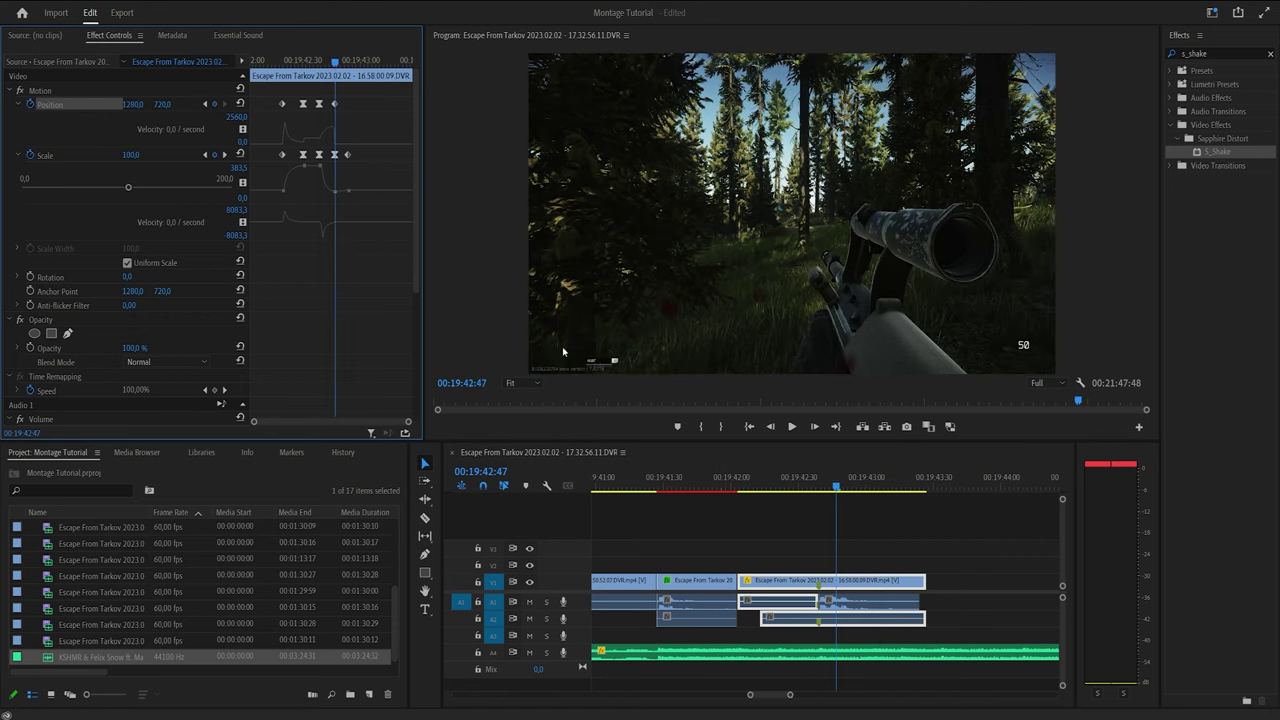
{"action": "left_click", "coordinate": [319, 63]}
{"action": "key", "text": "space"}
{"action": "key", "text": "space"}
{"action": "left_click", "coordinate": [337, 63]}
{"action": "left_click_drag", "start_coordinate": [131, 155], "coordinate": [222, 140]}
{"action": "left_click_drag", "start_coordinate": [346, 66], "coordinate": [318, 64]}
{"action": "key", "text": "space"}
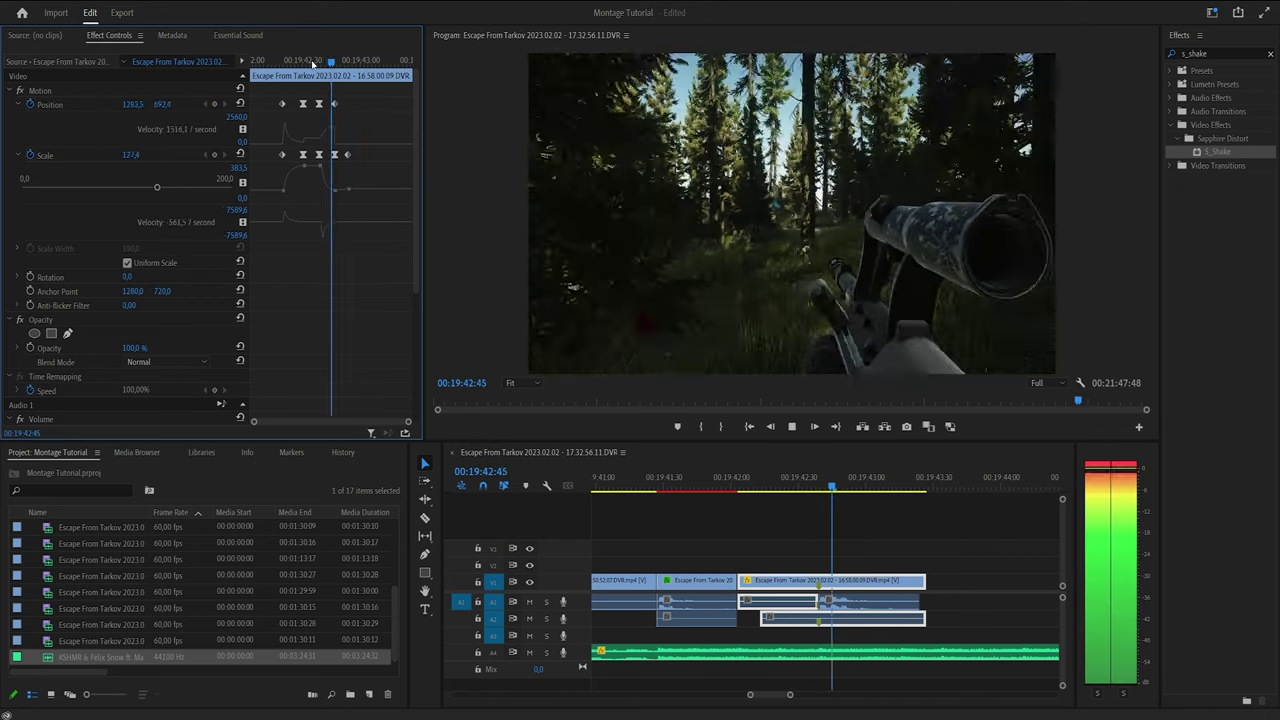
{"action": "key", "text": "ctrl+s"}
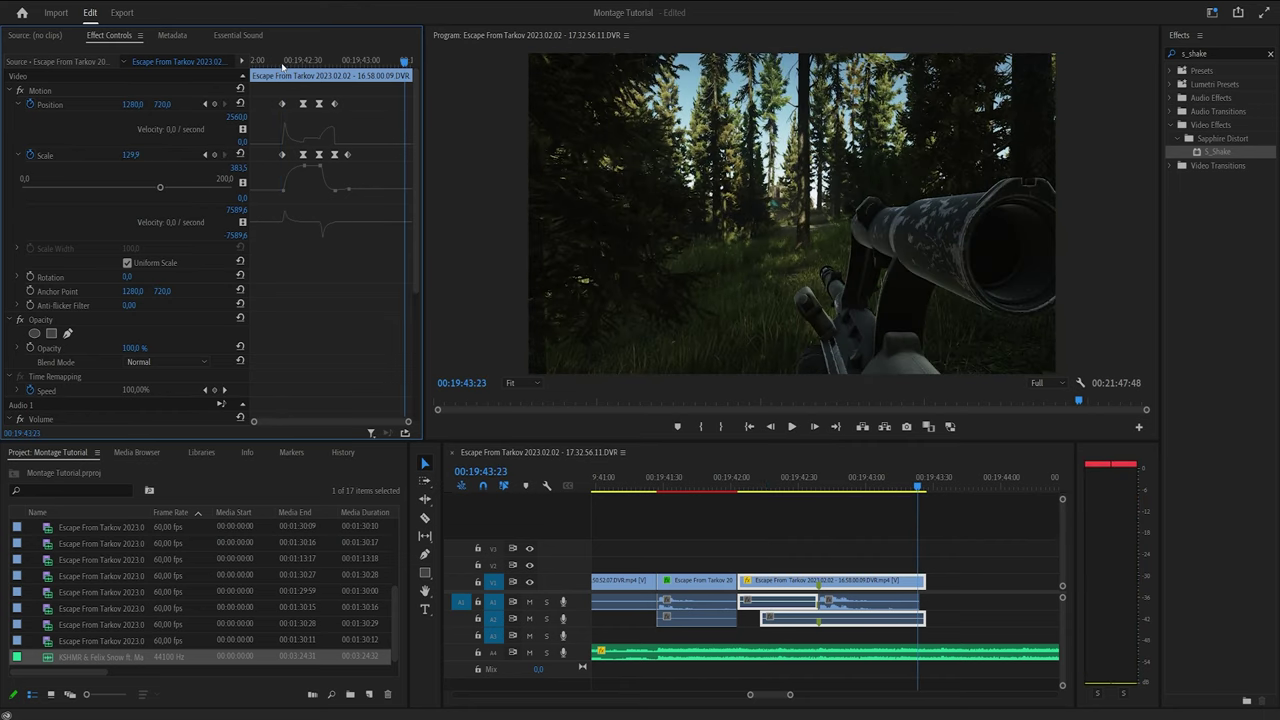
Step: Play back the zoom and set Scale at 00:19:42:54 to 124.4
{"action": "left_click", "coordinate": [285, 65]}
{"action": "key", "text": "space"}
{"action": "key", "text": "space"}
{"action": "left_click", "coordinate": [336, 66]}
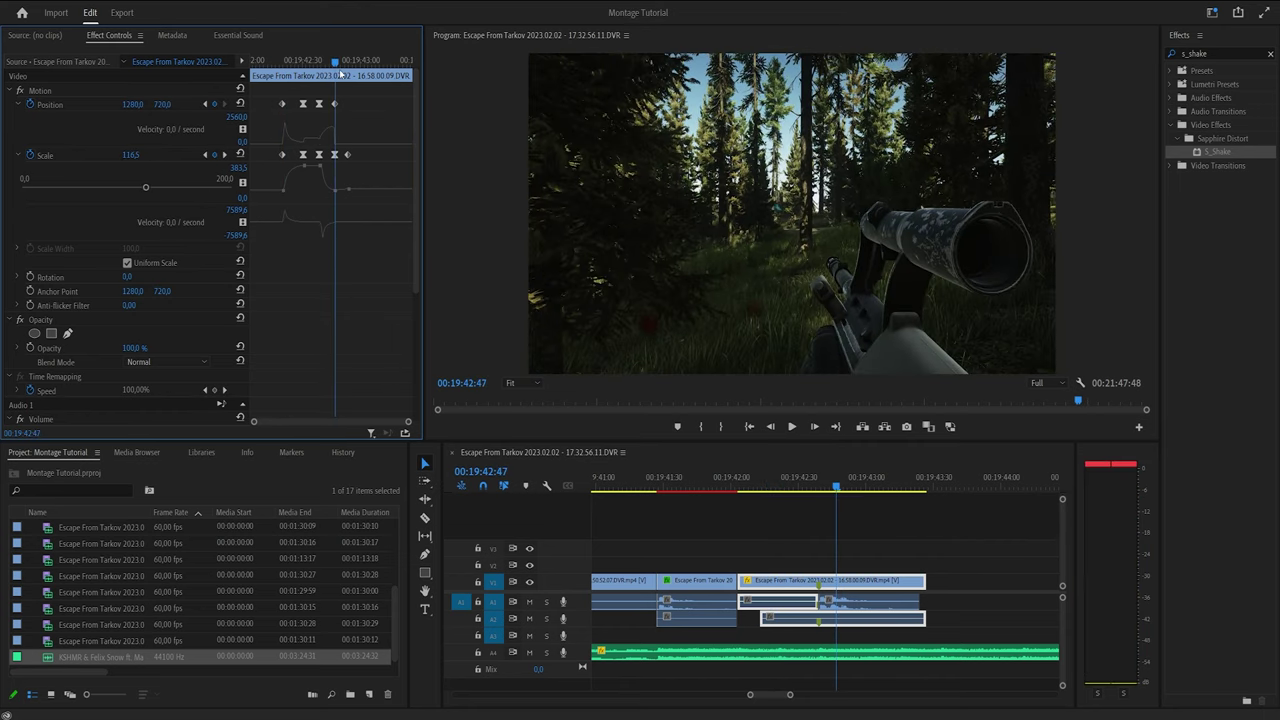
{"action": "left_click", "coordinate": [348, 65]}
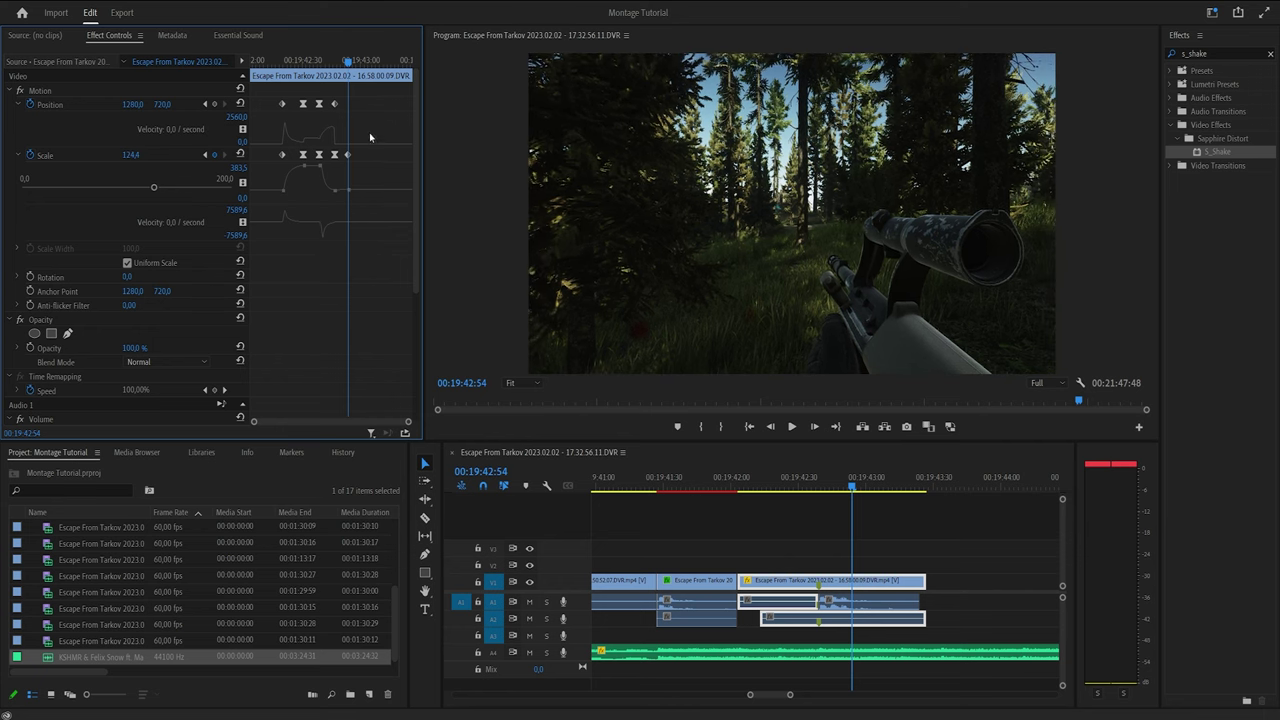
Step: Play back the third segment several times from about 00:19:42:15 to check the full zoom-in and zoom-out
{"action": "left_click", "coordinate": [275, 63]}
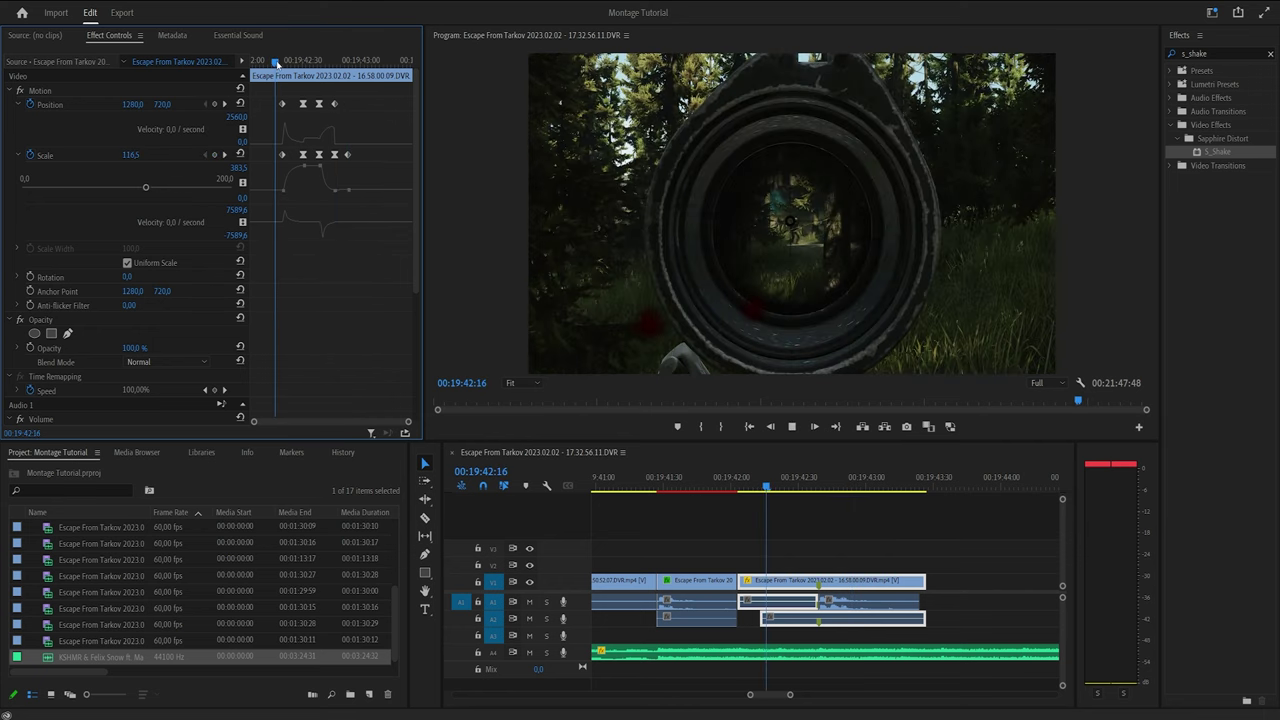
{"action": "key", "text": "space"}
{"action": "left_click", "coordinate": [275, 63]}
{"action": "key", "text": "space"}
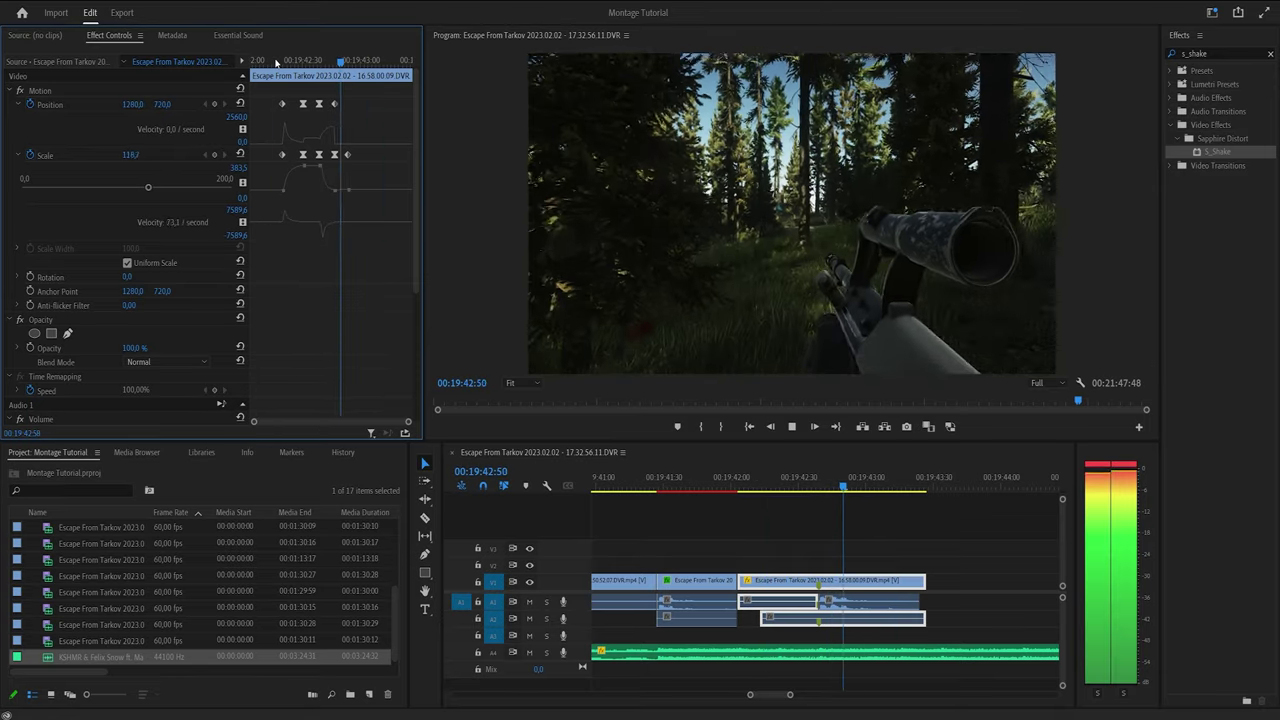
{"action": "left_click", "coordinate": [274, 62]}
{"action": "left_click", "coordinate": [276, 63]}
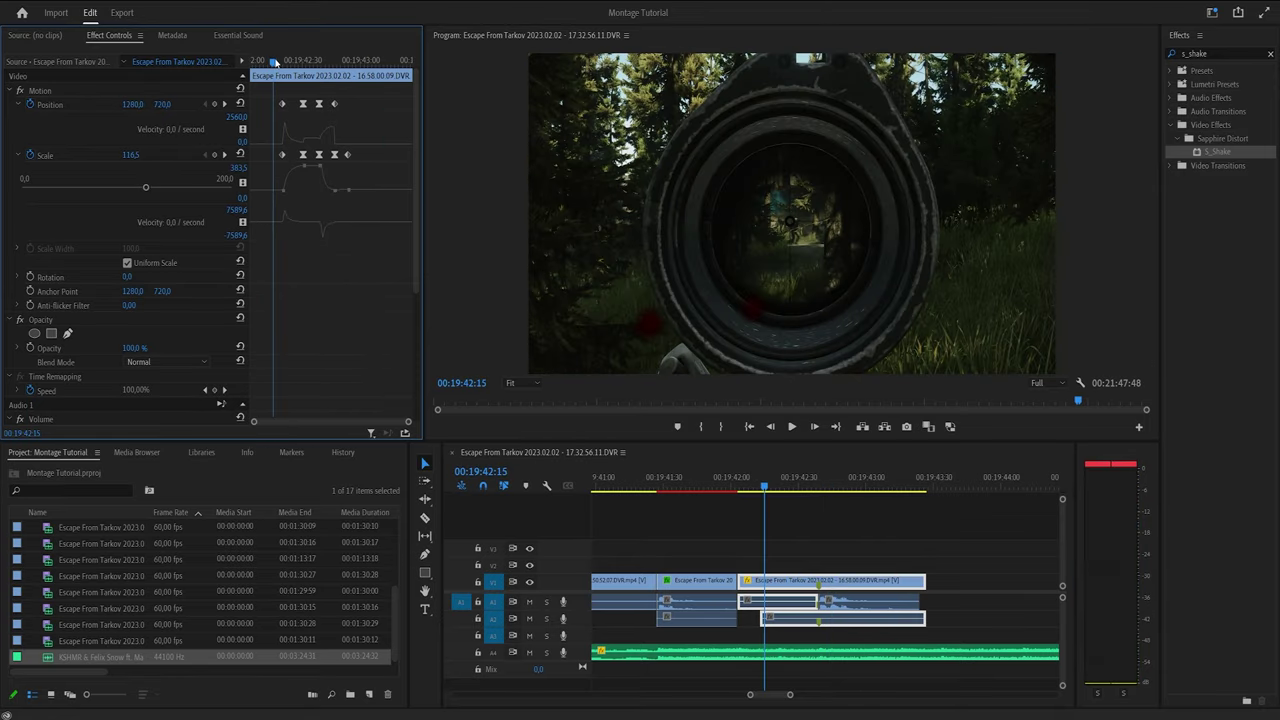
{"action": "key", "text": "space"}
{"action": "scroll", "coordinate": [880, 553], "scroll_direction": "down", "scroll_amount": 3}
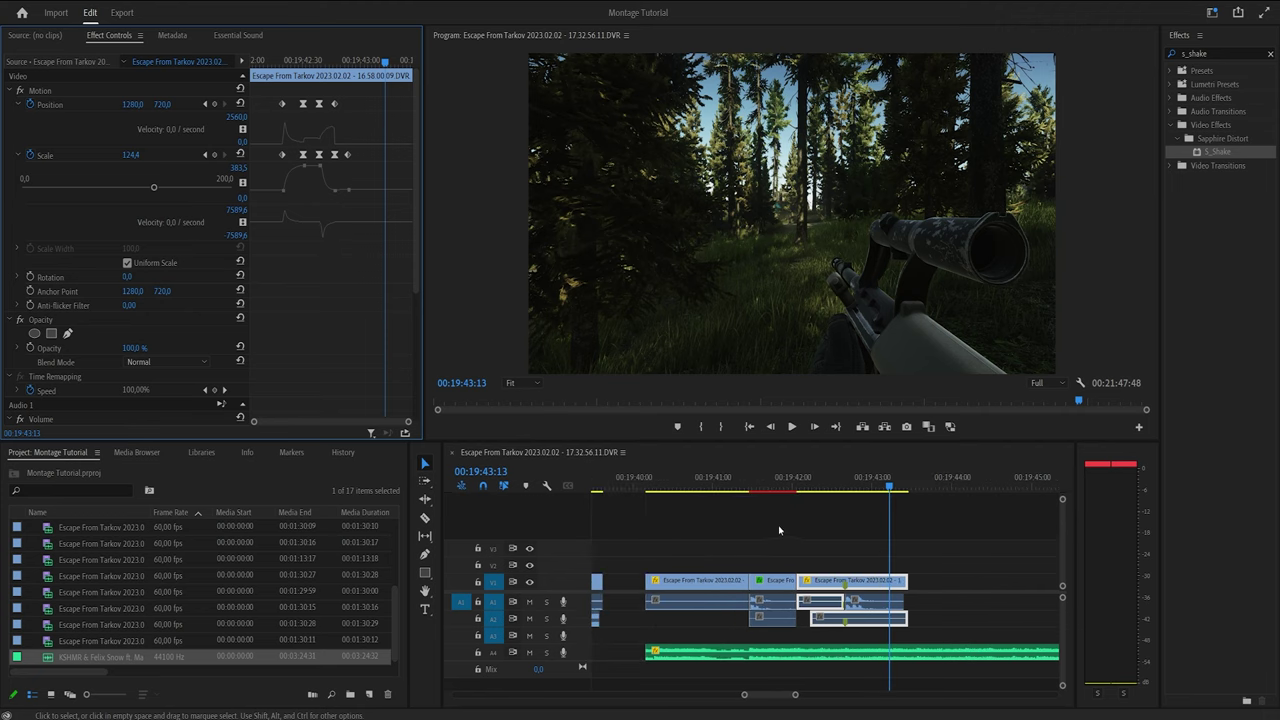